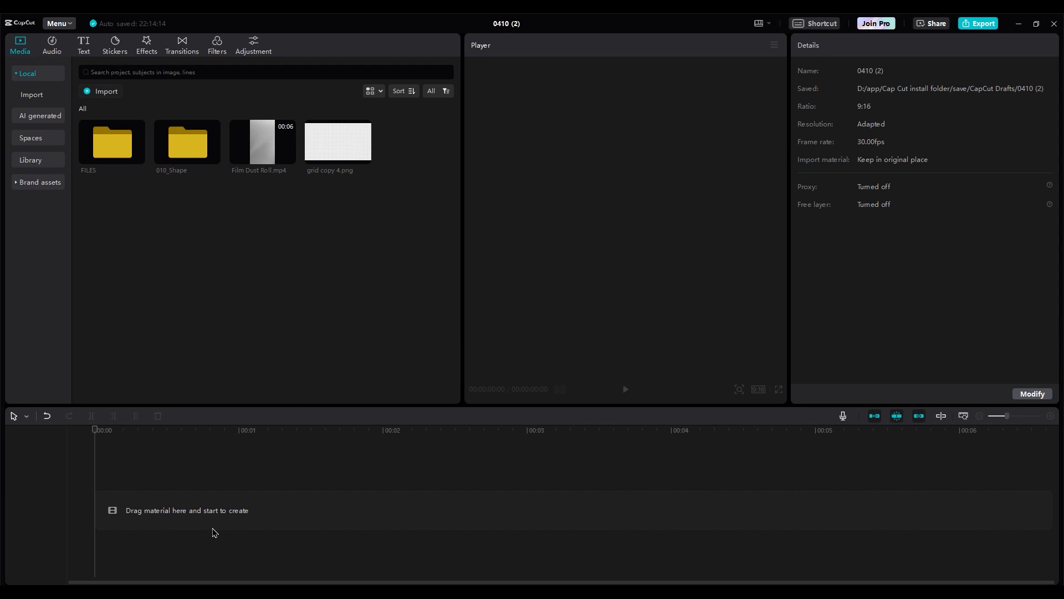
Turn on Free layer in the project settings, keep the 9:16 ratio, and save the settings
click(1023, 389)
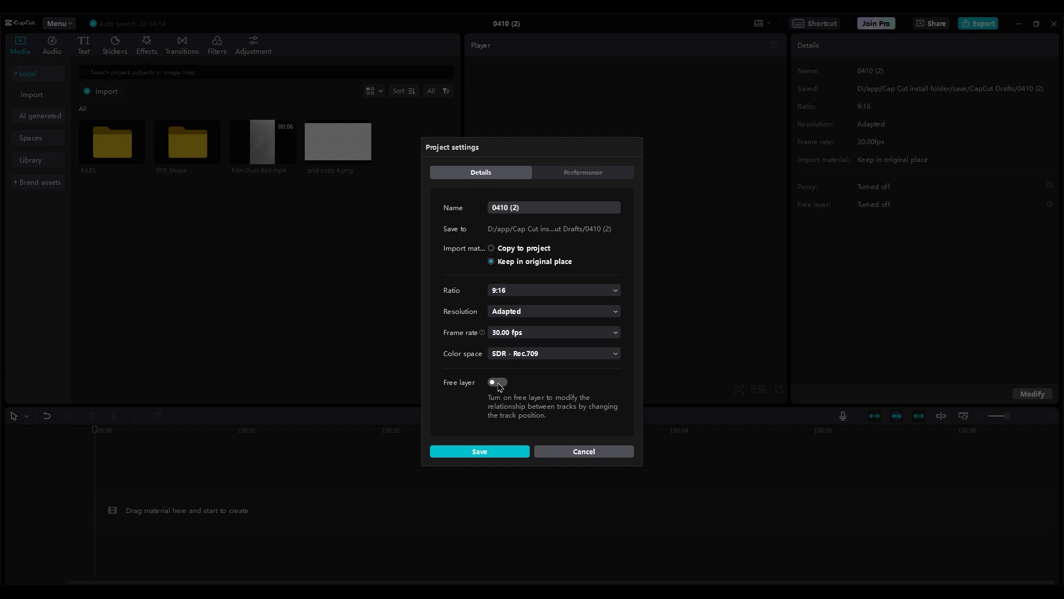
click(499, 382)
click(530, 292)
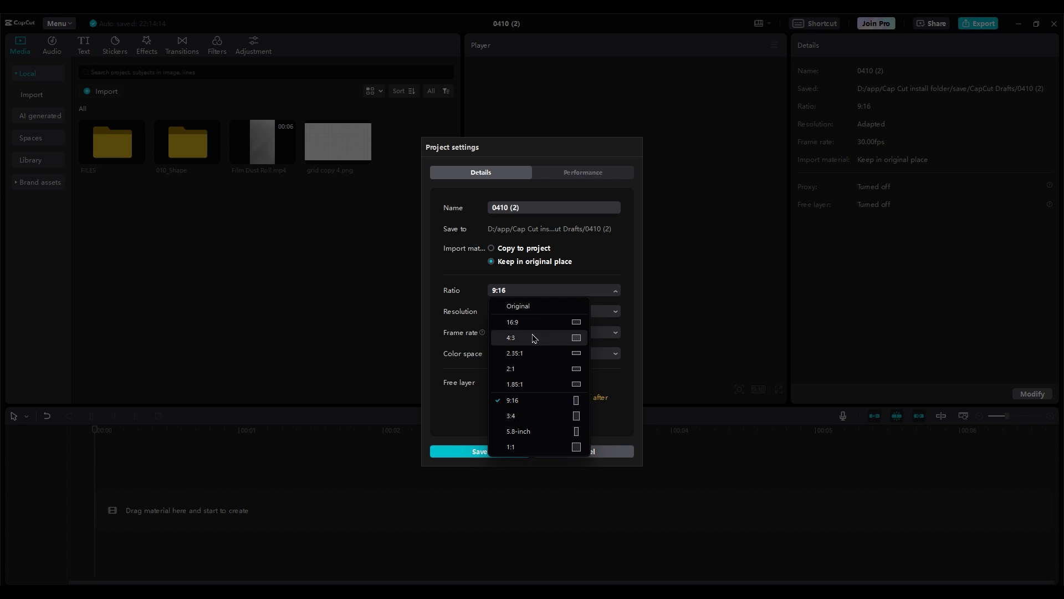
click(574, 399)
click(482, 451)
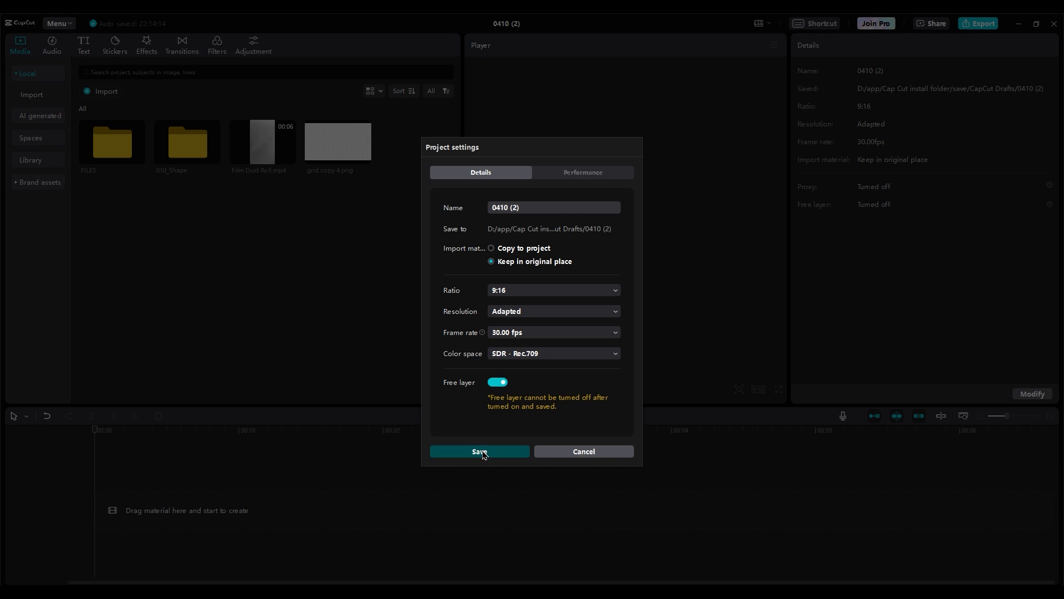
Add grid copy 4.png at the timeline start, rotate it 90°, and scale it to 177% to fill the vertical frame
drag(327, 167, 102, 502)
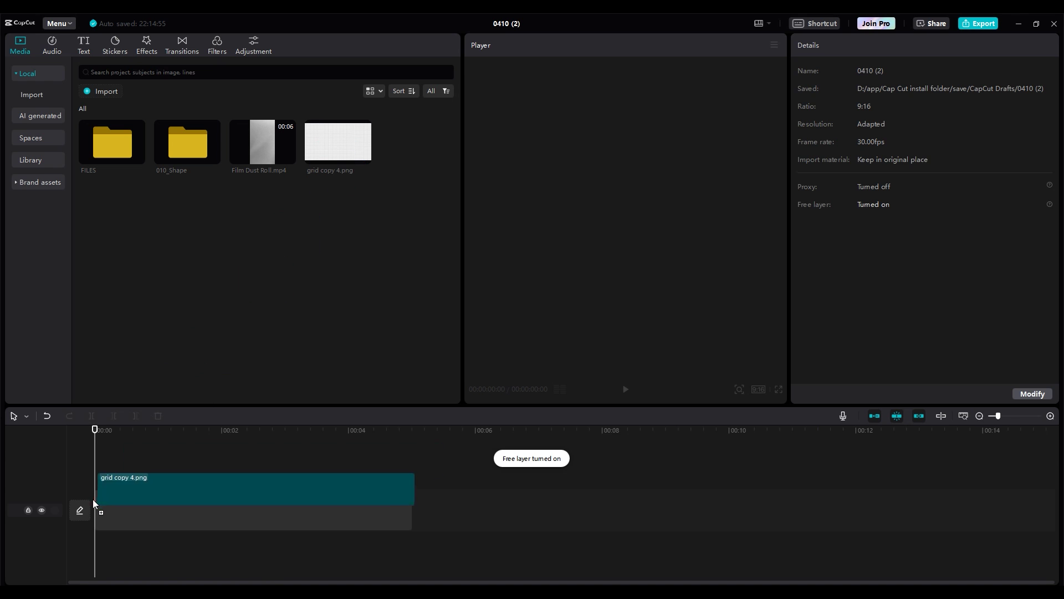
drag(624, 275, 551, 215)
drag(673, 298, 724, 389)
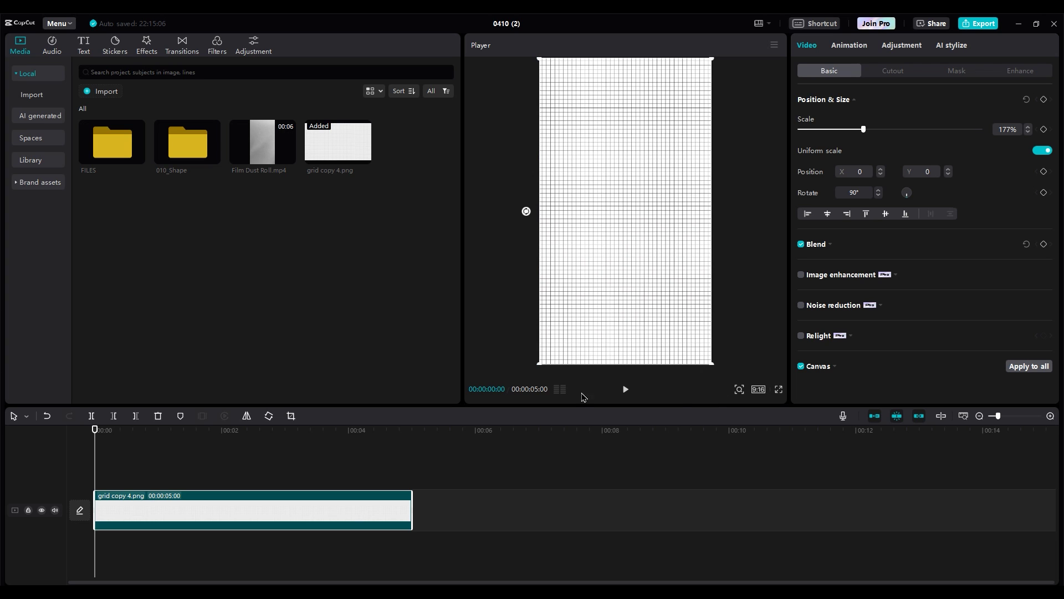
Extend the grid copy 4.png clip on the timeline to a duration of about 15:19
drag(413, 494, 901, 502)
drag(749, 507, 966, 474)
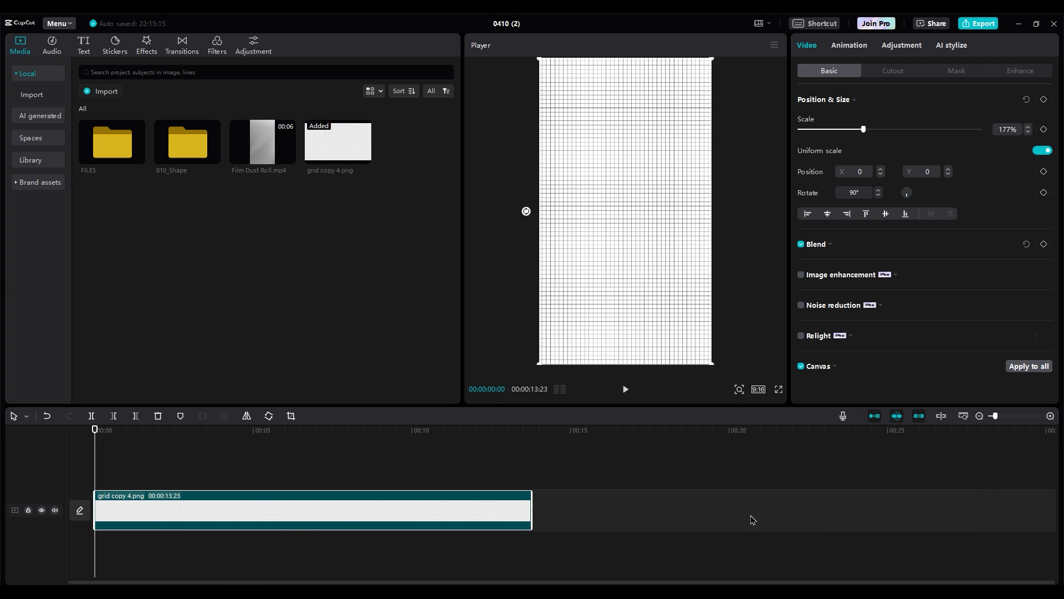
drag(530, 509, 589, 501)
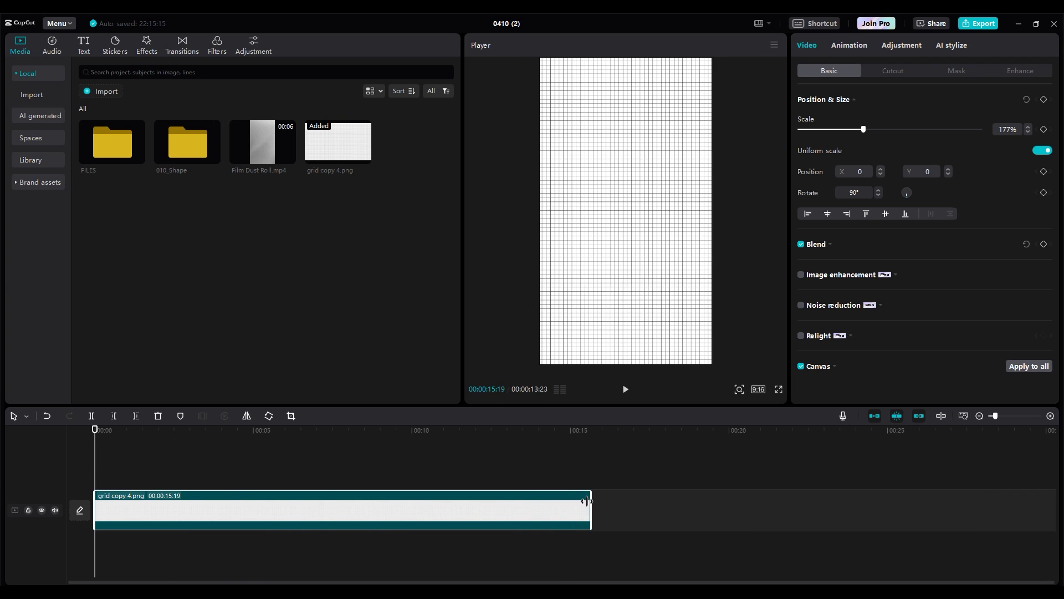
Place Film Dust Roll.mp4 on a track above the grid from the timeline start and set its blend mode to Multiply
click(113, 459)
drag(113, 459, 86, 480)
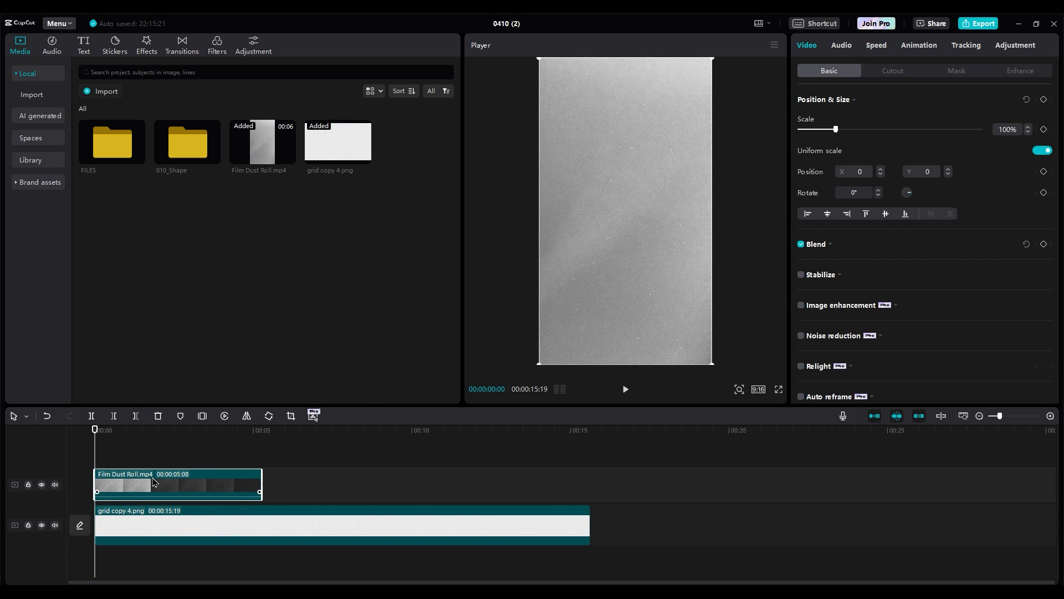
click(824, 244)
click(874, 265)
click(880, 461)
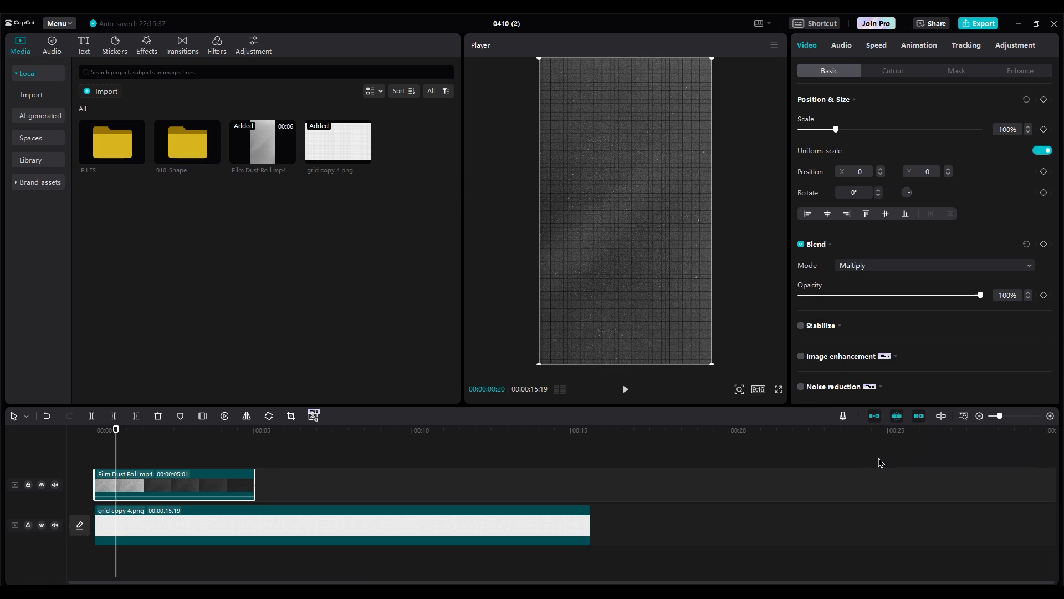
Apply a filter from the Style category to the Film Dust Roll clip and add more of the dust footage after it
click(217, 45)
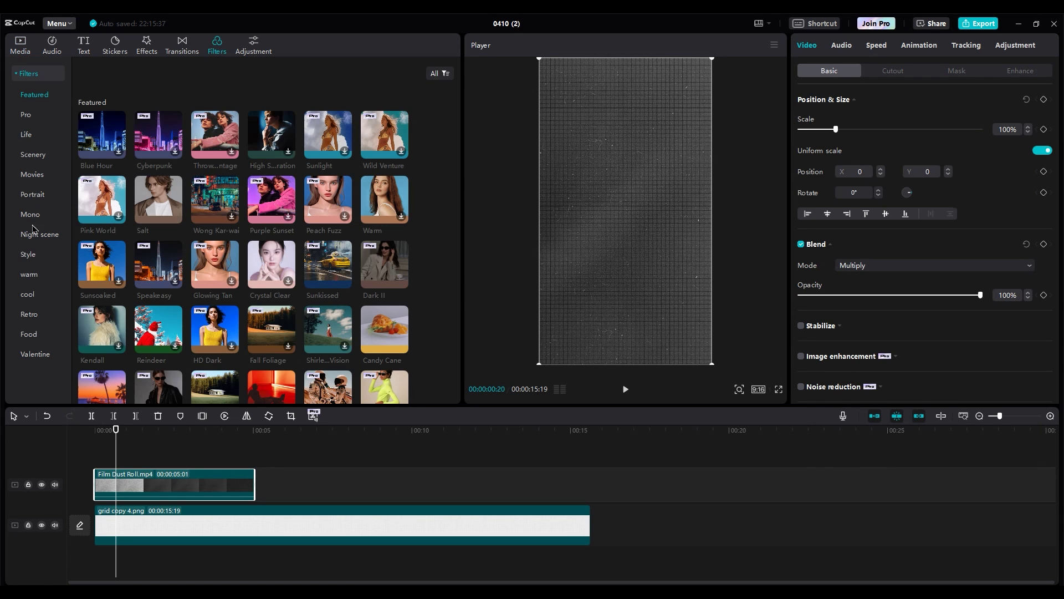
click(29, 255)
drag(326, 274, 126, 489)
click(20, 44)
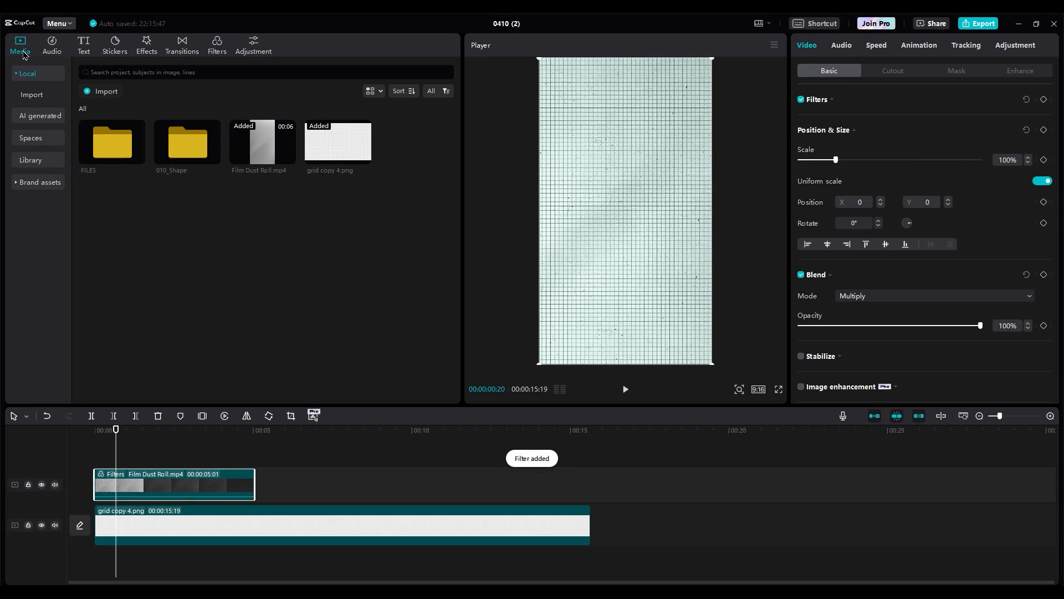
mouse_move(262, 142)
mouse_down()
mouse_move(286, 480)
mouse_move(273, 482)
mouse_move(450, 477)
mouse_move(440, 487)
mouse_up()
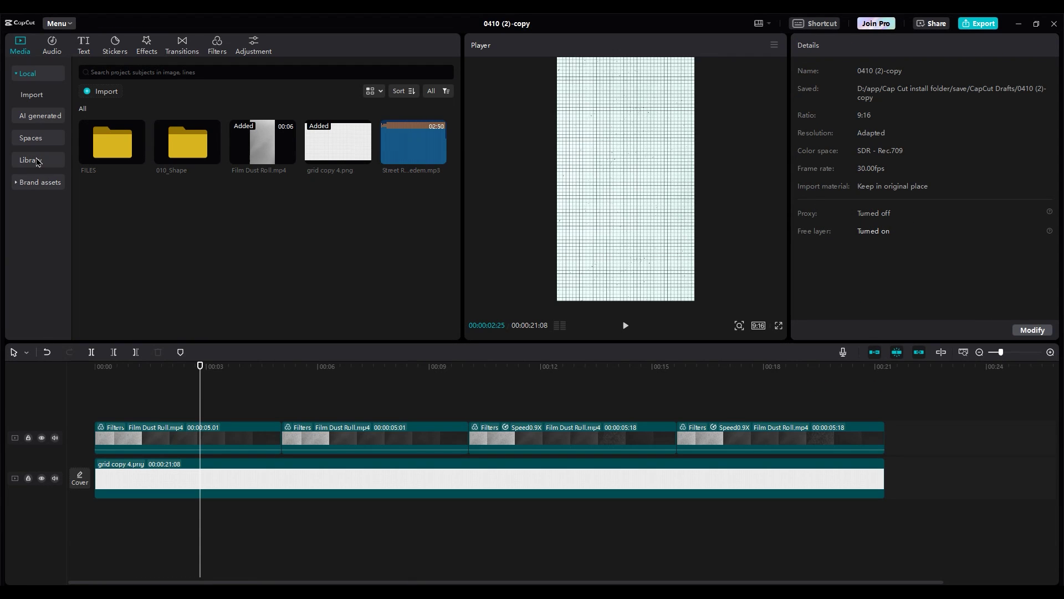
Place the white stock clip between the grid and the dust footage and create a freeze frame from it at 02:25
click(37, 161)
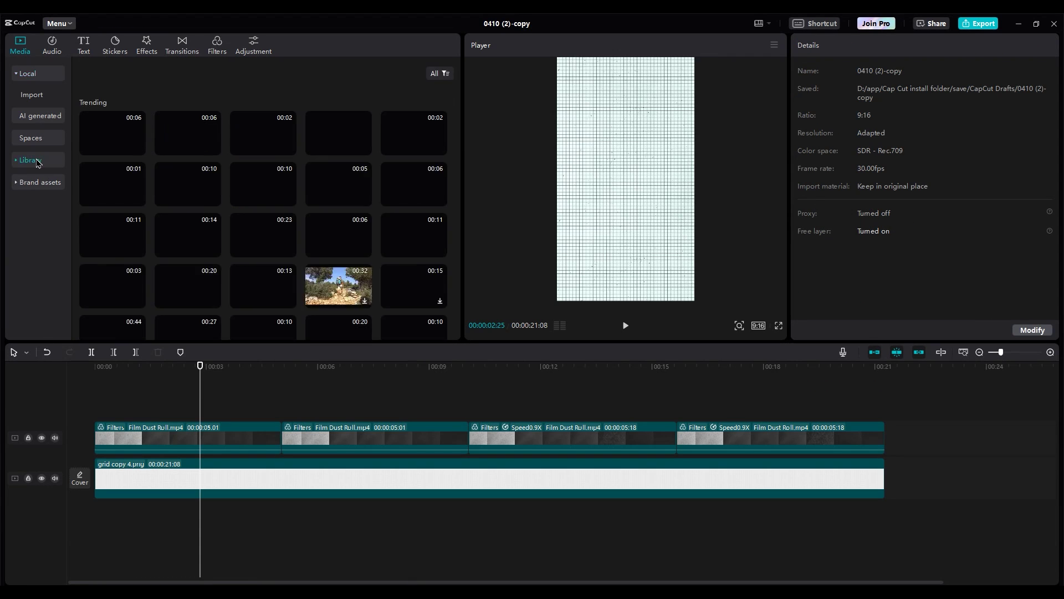
drag(97, 146, 82, 541)
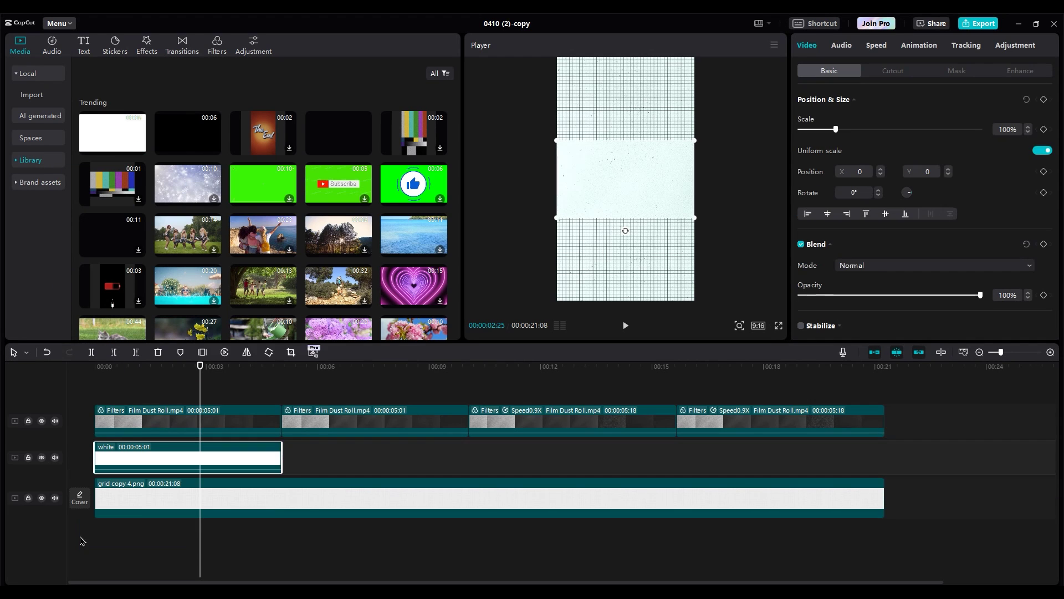
right_click(157, 463)
mouse_move(228, 341)
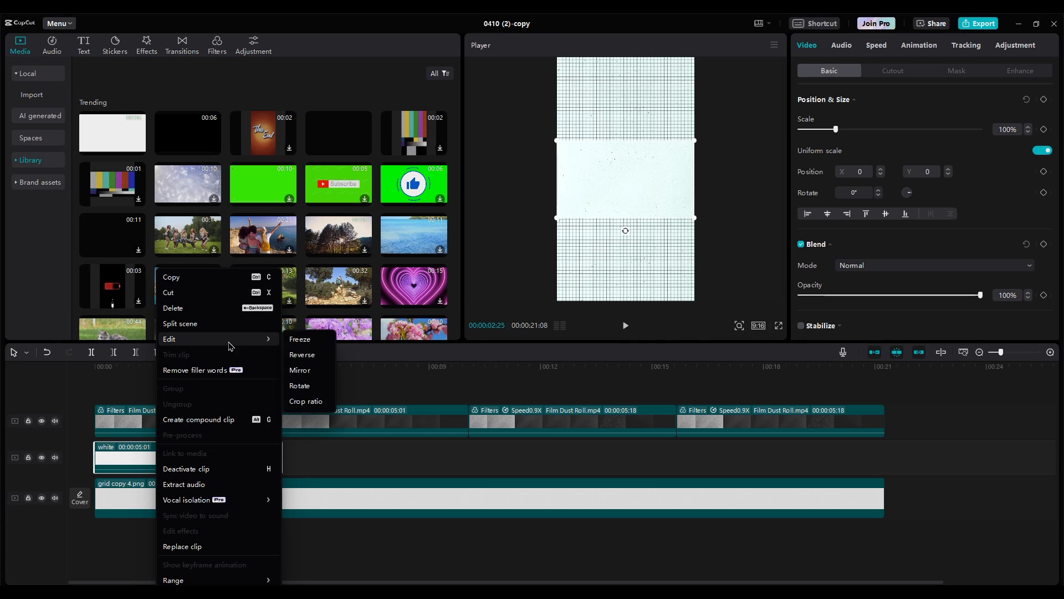
click(299, 340)
Delete the white clip pieces on both sides of the freeze frame and place the freeze frame at the timeline start
click(157, 456)
key(Delete)
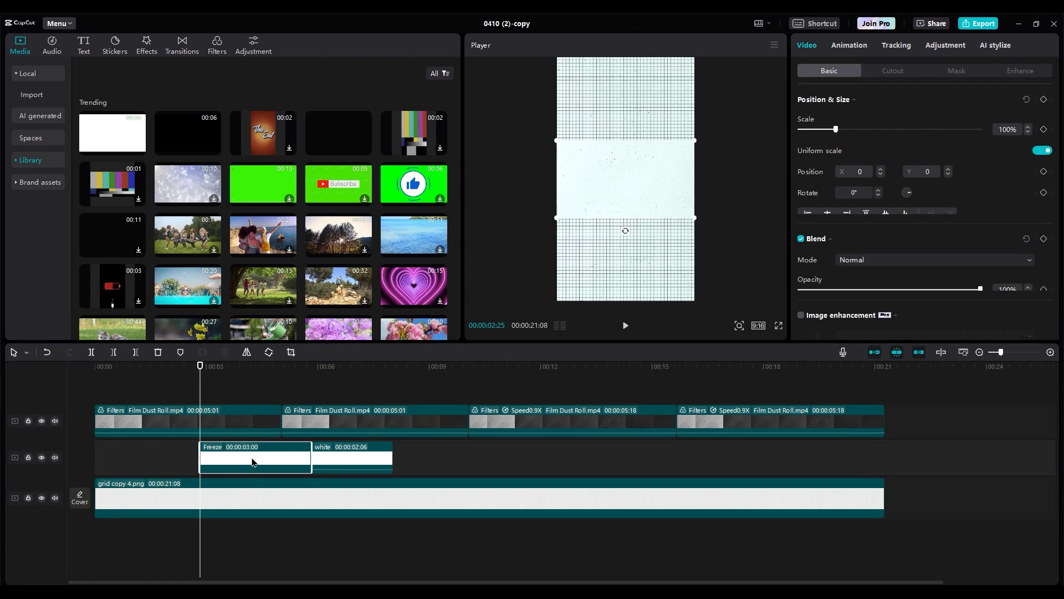
drag(207, 465, 92, 466)
click(354, 463)
key(Delete)
Extend the white freeze clip to 21:08 and fit it to the whole vertical frame with a 90° rotation
click(204, 450)
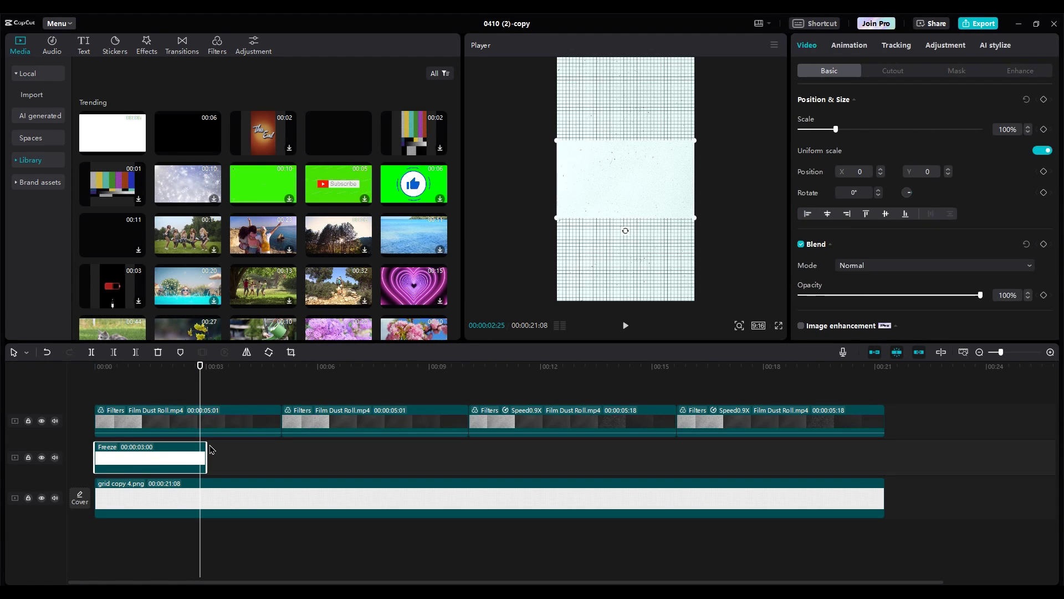
drag(204, 447, 885, 451)
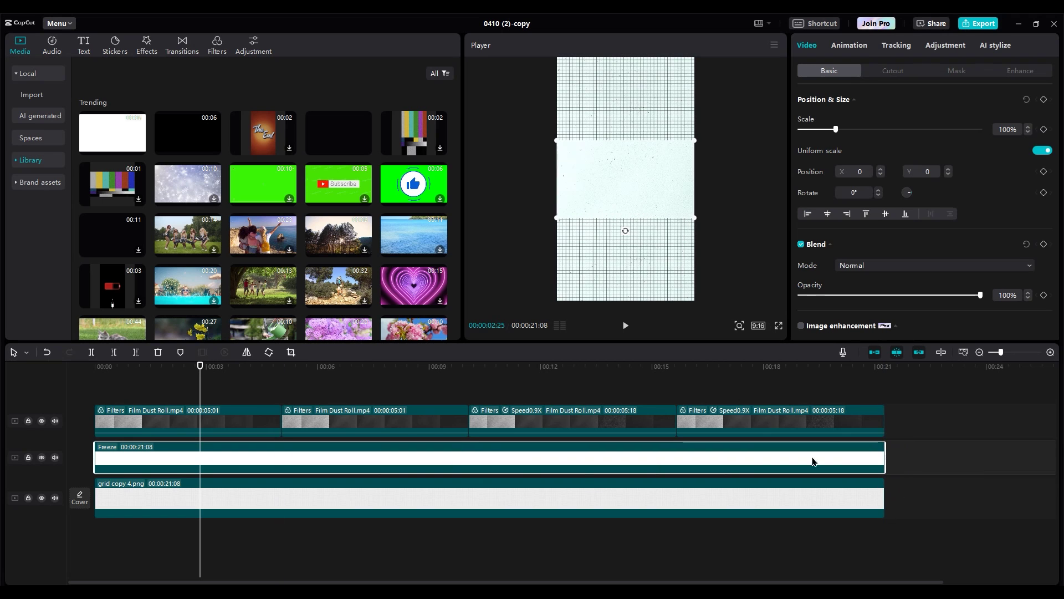
drag(626, 231, 547, 190)
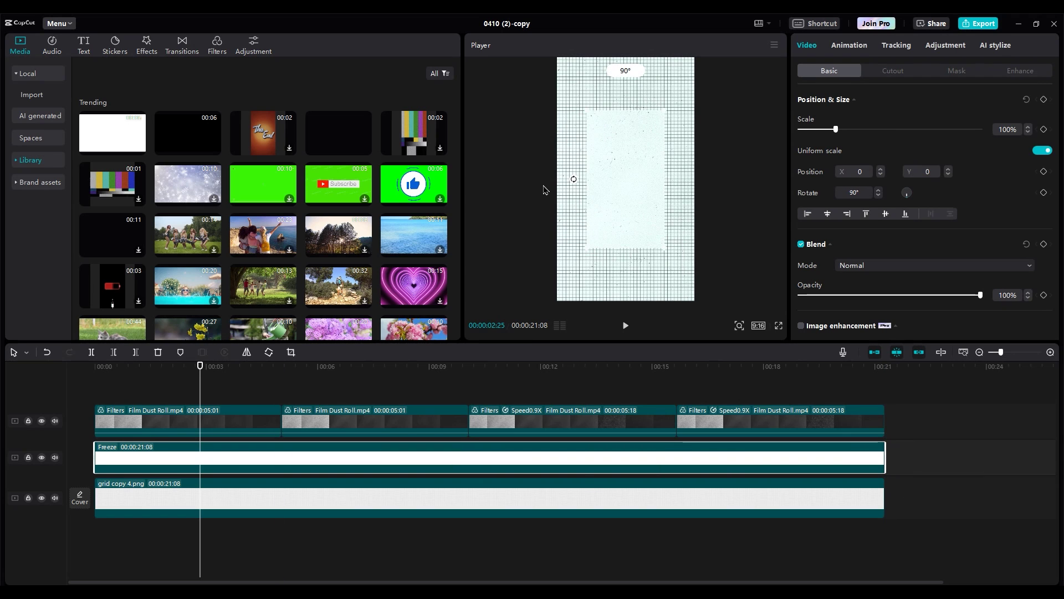
drag(660, 244, 733, 317)
Put the white freeze clip beneath the grid layer and lower the grid image's opacity
drag(176, 508, 160, 538)
click(158, 458)
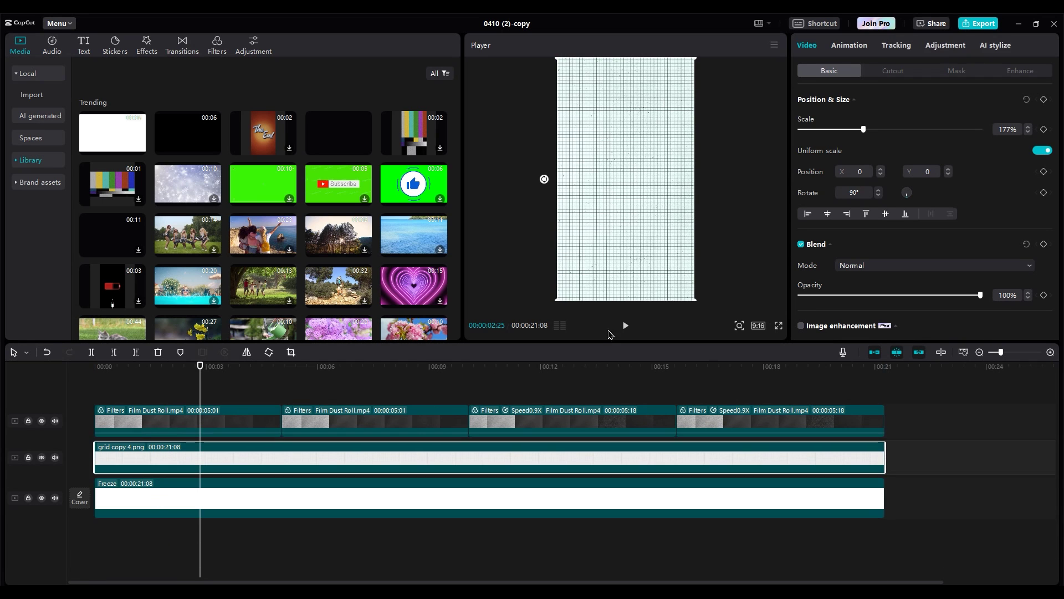
click(890, 295)
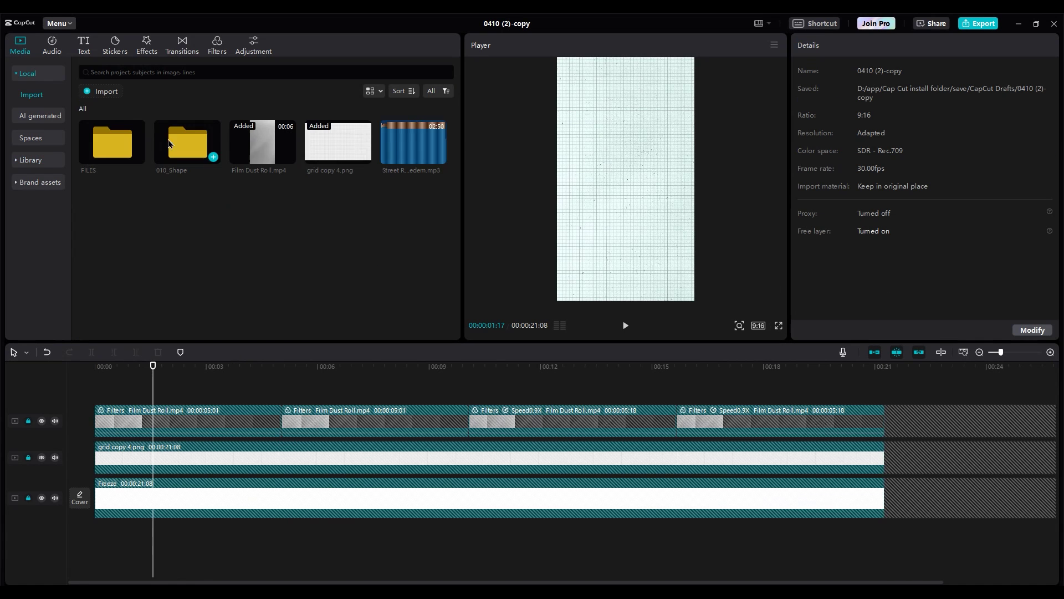
Add yellow.png from the 010_Shape folder above all layers for 21:08 and shrink the circle to about 44% scale
double_click(179, 142)
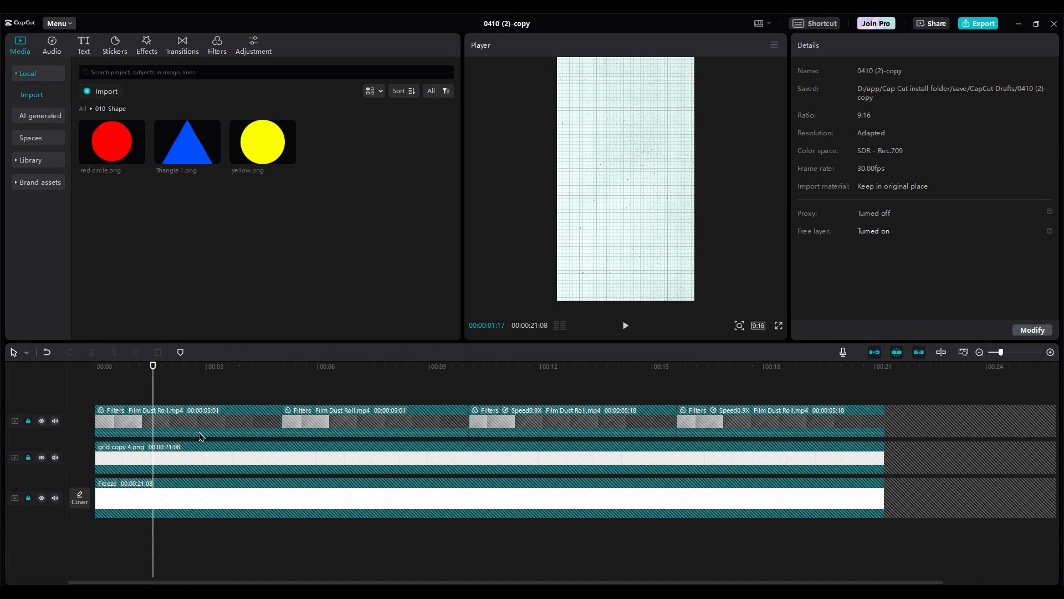
drag(254, 173, 111, 407)
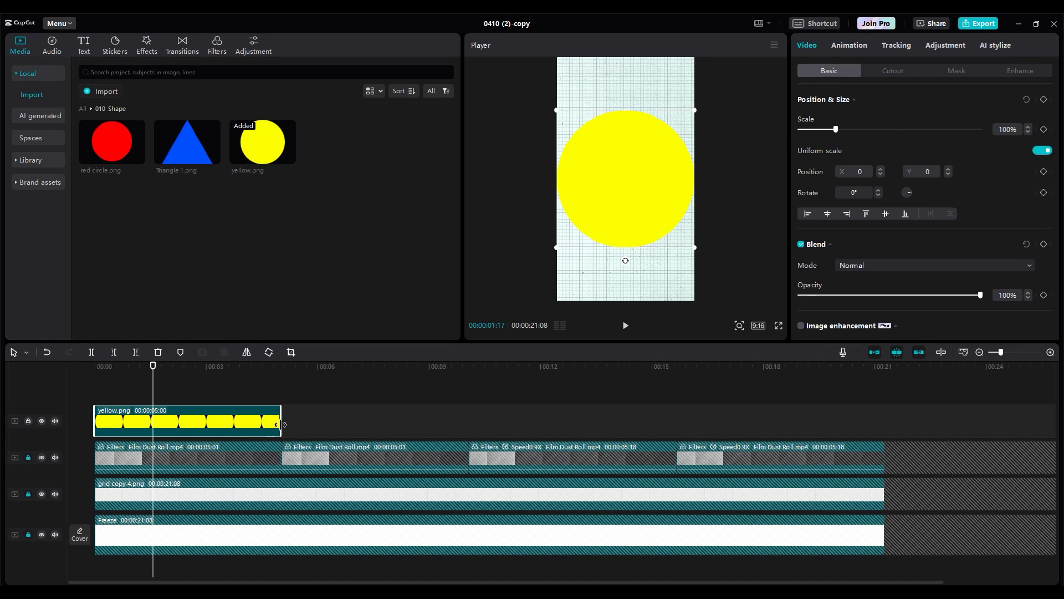
drag(285, 425, 881, 430)
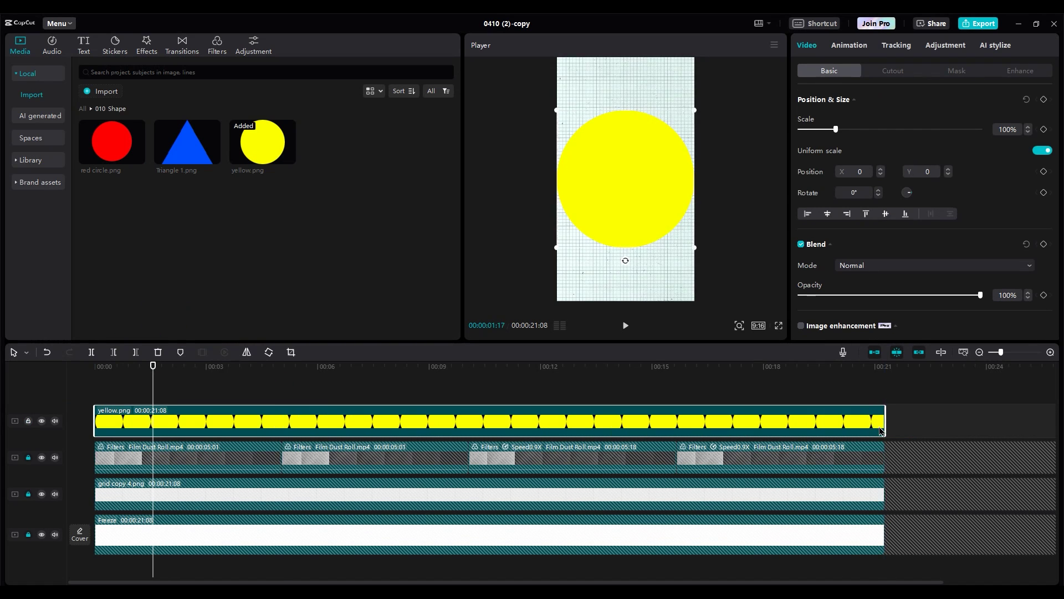
drag(695, 247, 655, 203)
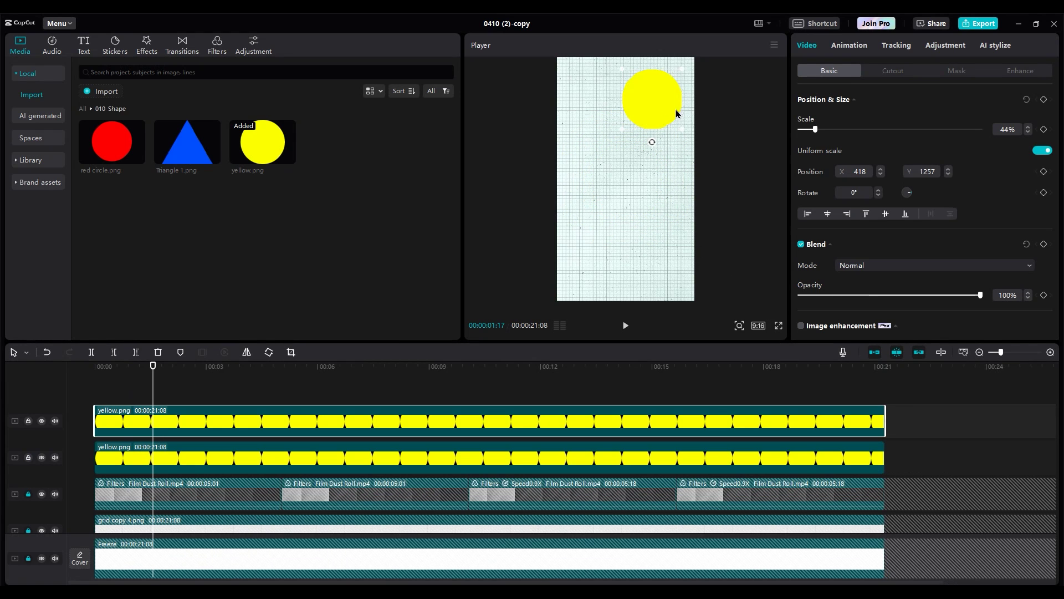
Arrange two duplicates of the yellow circle, one at the frame's middle left at 48% scale and one at its lower right
drag(663, 105, 608, 171)
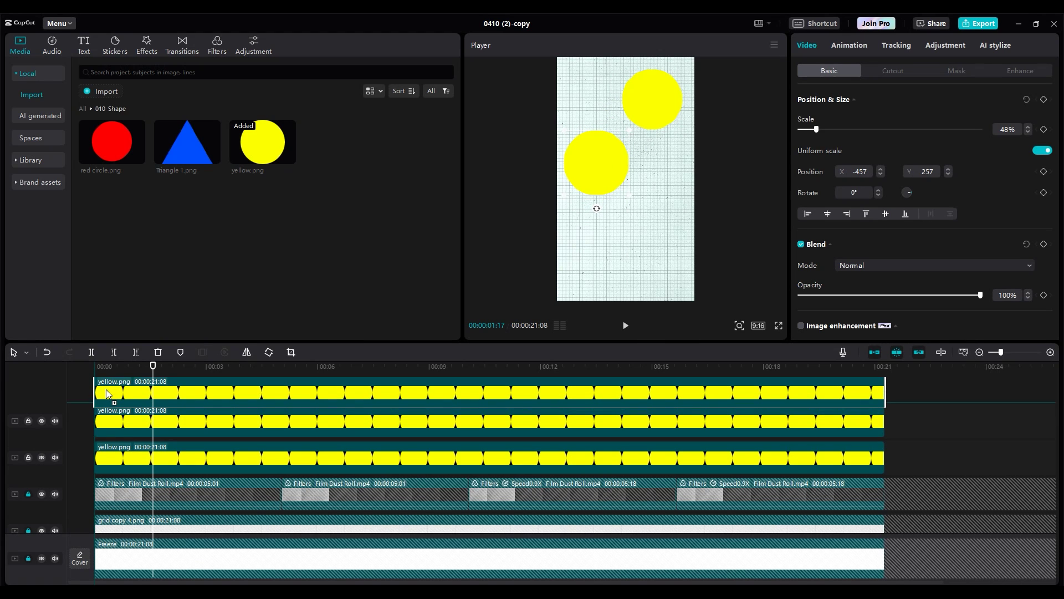
drag(107, 391, 107, 382)
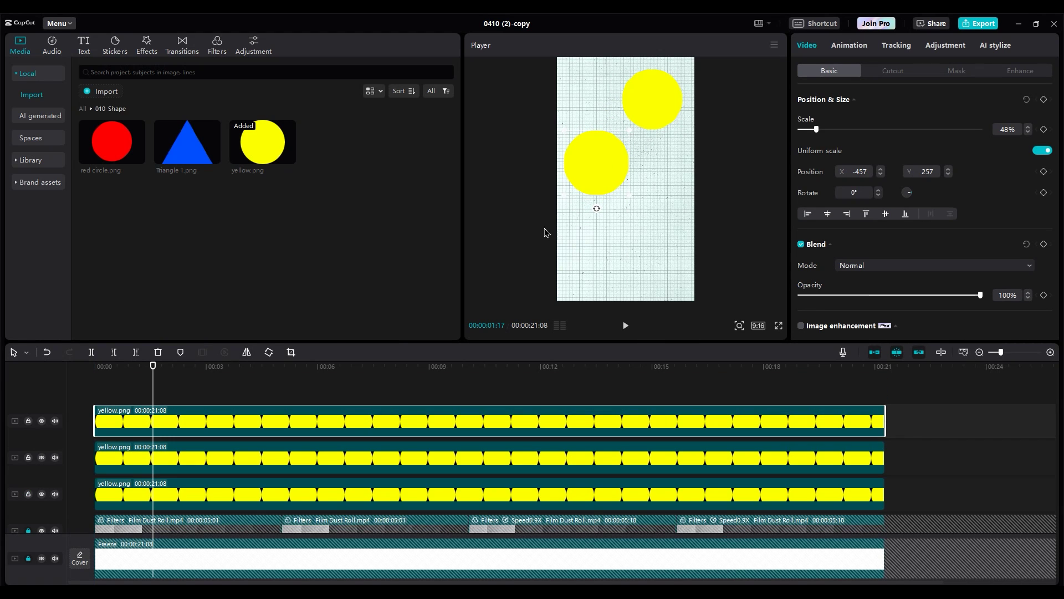
drag(591, 187, 642, 251)
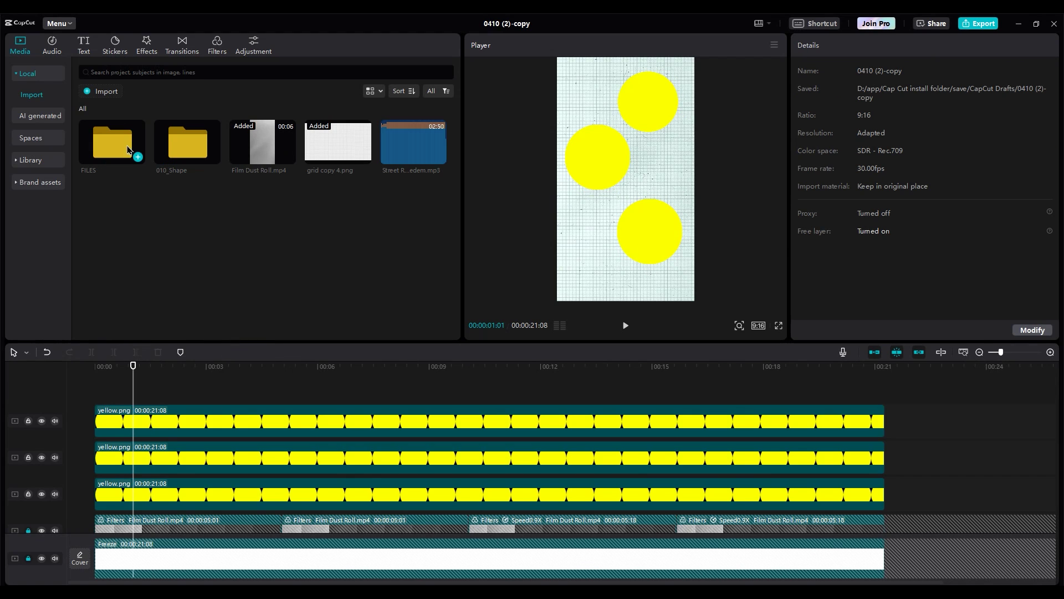
Add coffee beans.png from the FILES folder directly above the first yellow circle's track and extend it to 21:08
double_click(109, 148)
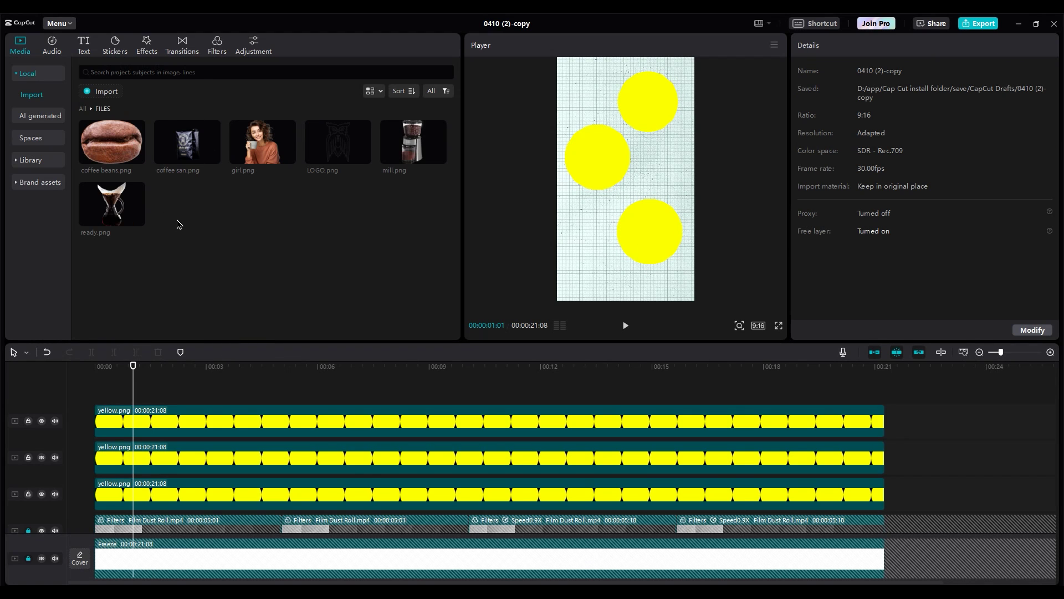
click(106, 493)
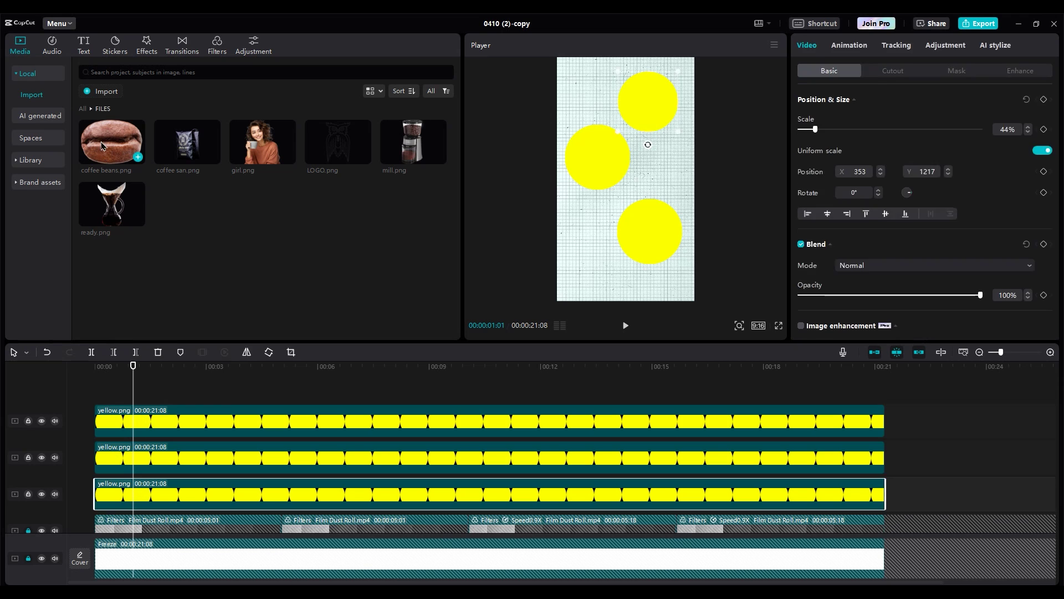
drag(111, 142, 95, 493)
drag(280, 494, 884, 499)
Scale the coffee bean to 32%, center it on the upper yellow circle, and rotate it to about -21°
drag(665, 180, 683, 110)
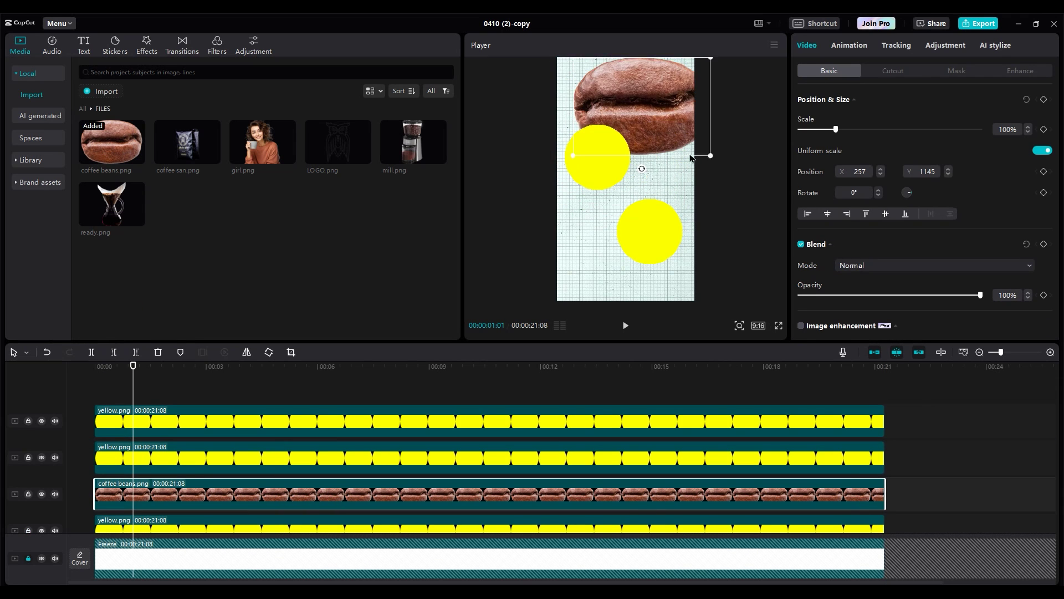
drag(712, 155, 663, 121)
drag(644, 106, 657, 129)
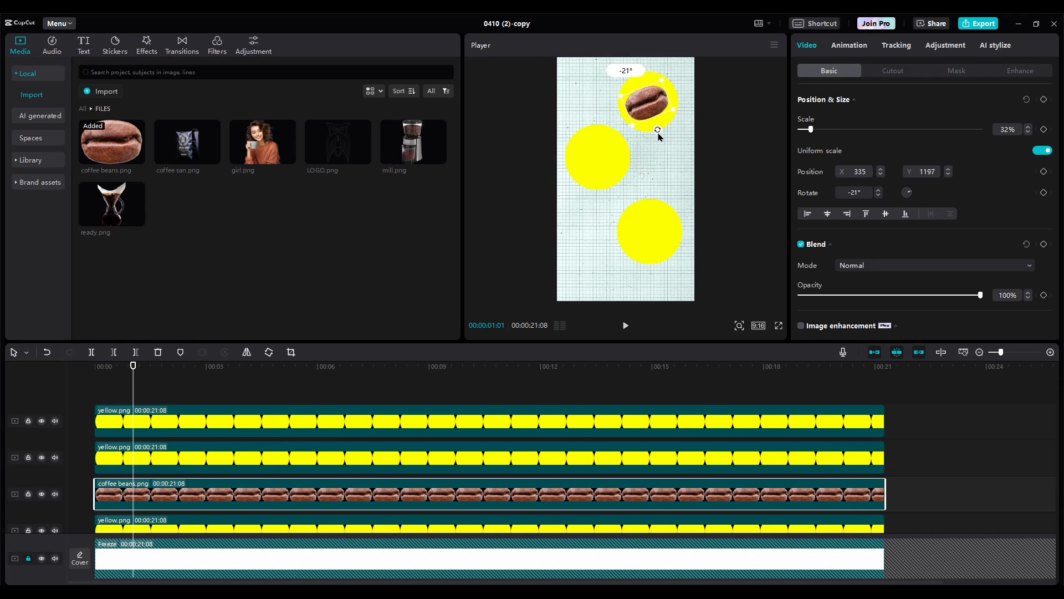
Add mill.png above the second yellow circle's track for 21:08, and fit it shrunken and tilted onto the middle circle
drag(408, 157, 91, 449)
drag(281, 452, 884, 454)
drag(692, 299, 604, 168)
drag(626, 183, 601, 161)
drag(602, 189, 588, 193)
drag(605, 184, 620, 192)
Add coffee san.png on the top track for 21:08, and fit it onto the lower circle at 54% scale with a slight tilt
drag(208, 152, 90, 405)
drag(281, 419, 885, 419)
drag(694, 248, 657, 239)
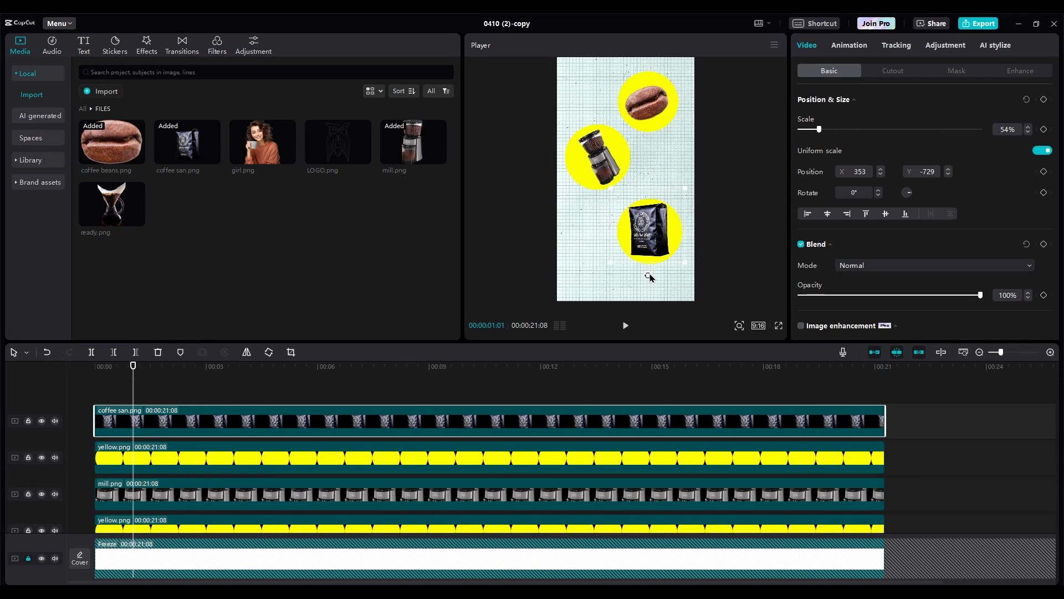
drag(650, 278, 655, 234)
Add a default text clip directly above the first yellow circle's track and extend it to 21:08
click(83, 46)
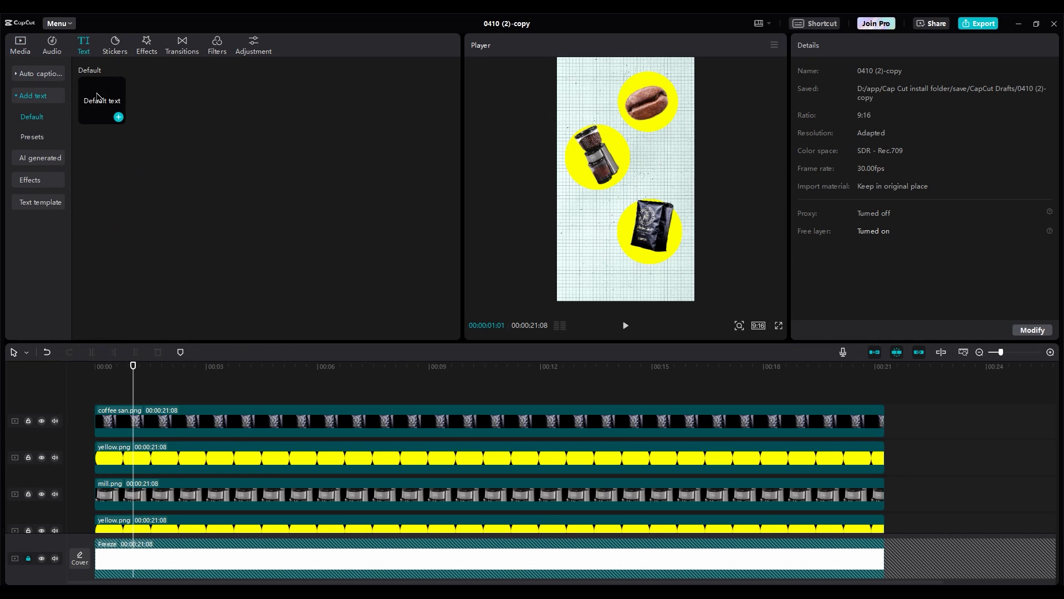
drag(109, 114, 124, 497)
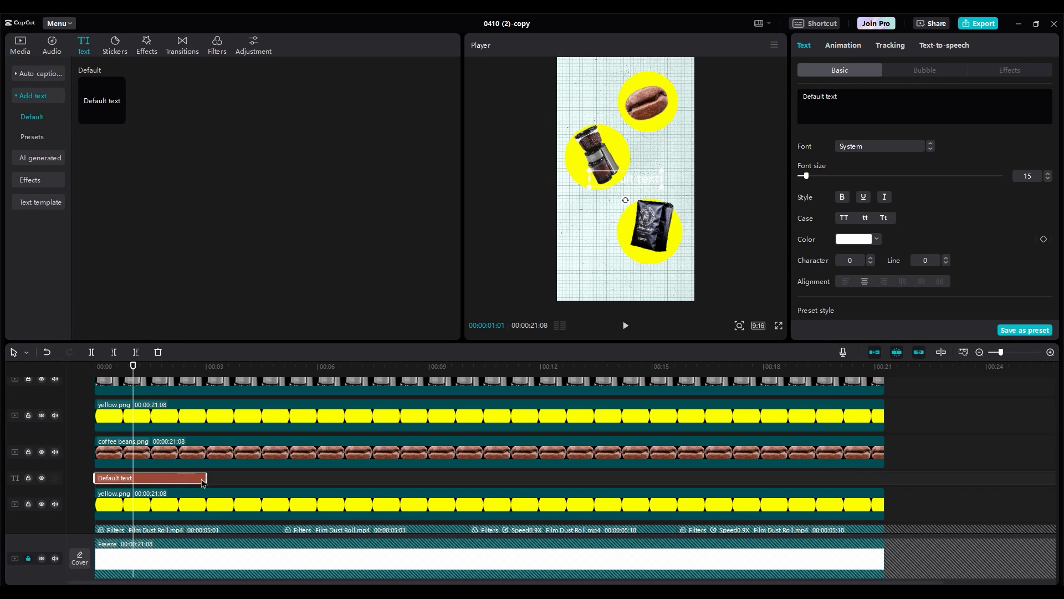
drag(206, 477, 886, 499)
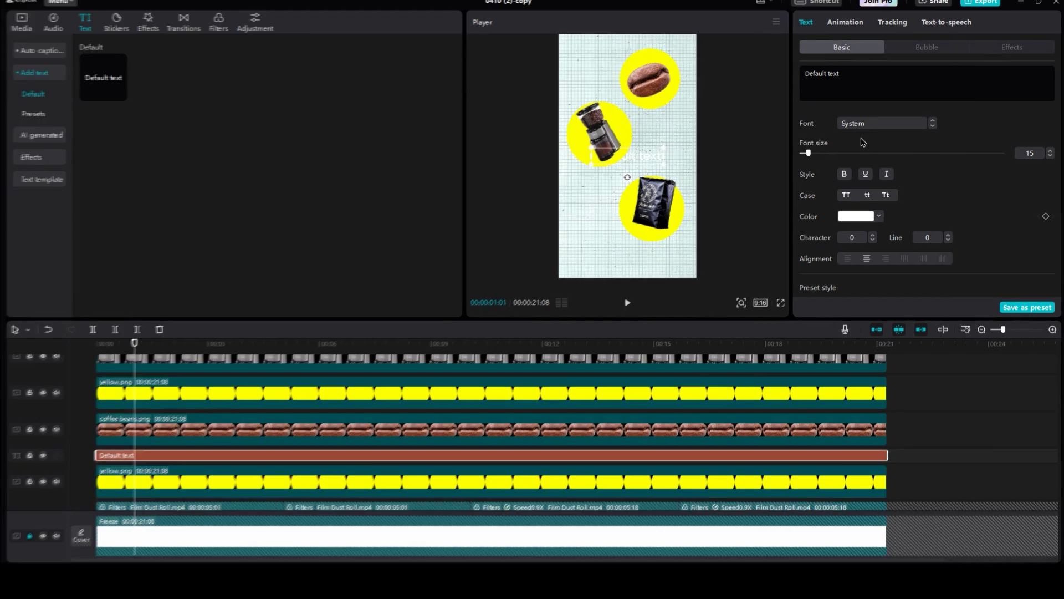
Replace the text with a row of about 19 dark grey dashes in the ZY Energy font, placed between the upper and middle circles
drag(838, 97, 721, 97)
text(------)
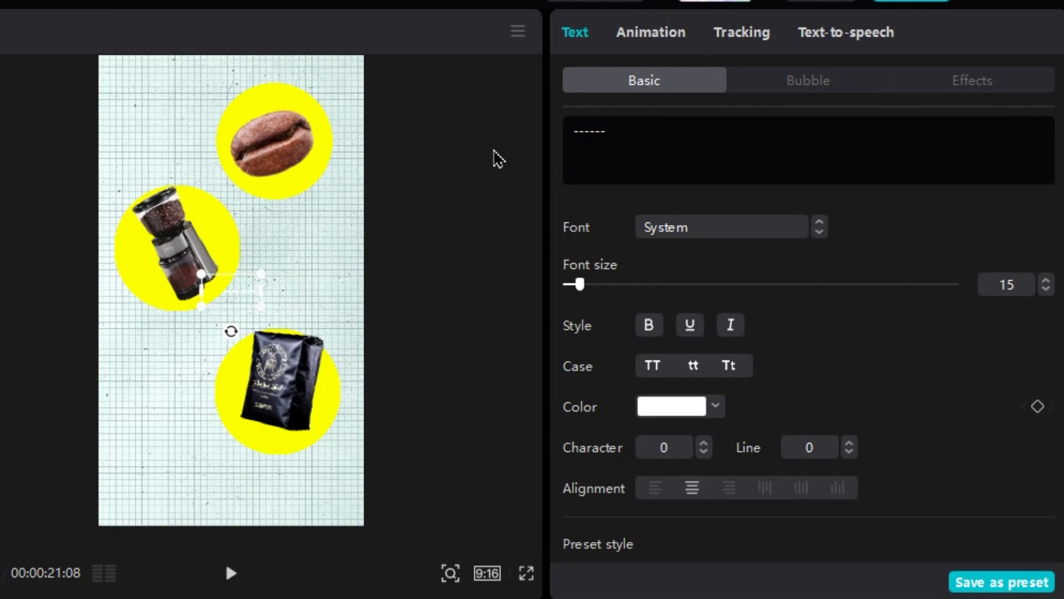
text(--------------)
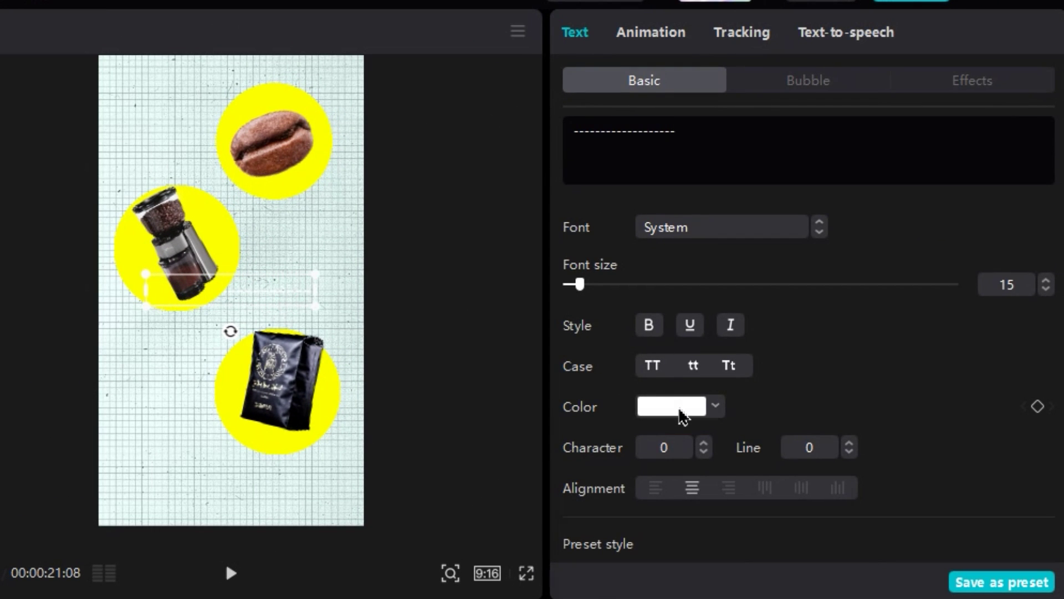
click(715, 405)
click(586, 532)
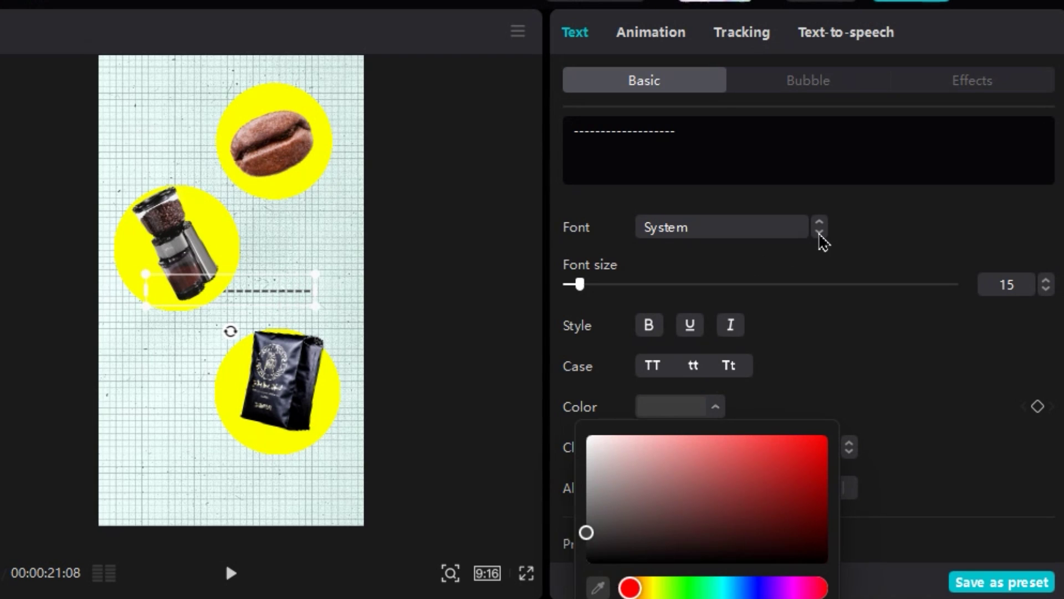
click(820, 233)
drag(686, 185, 681, 139)
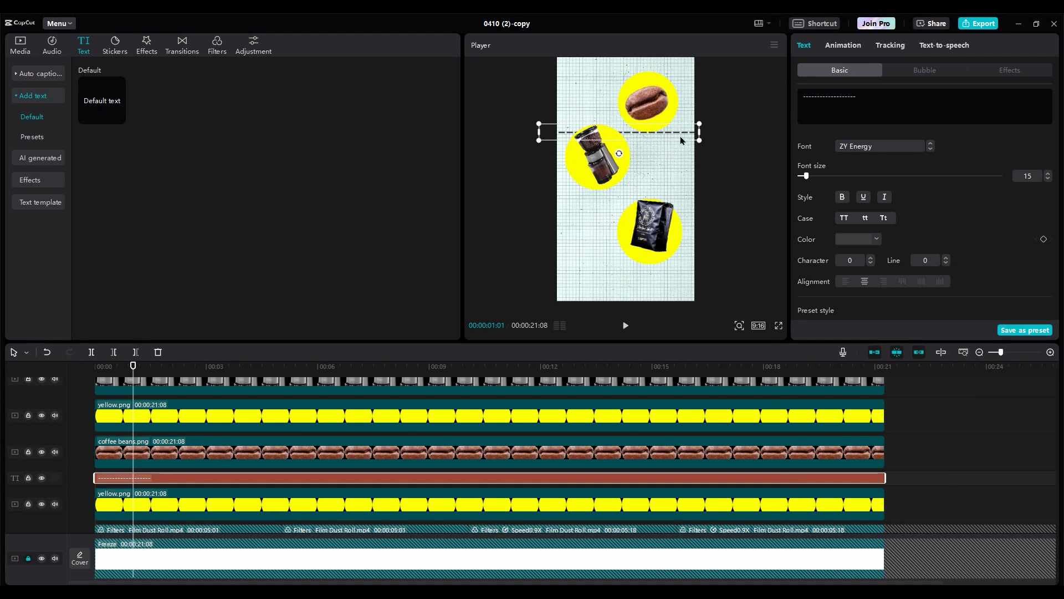
Curve and rotate the dashed line into an arc at font size 12 linking the coffee bean circle to the mill circle
scroll(942, 244, down, 5)
click(800, 228)
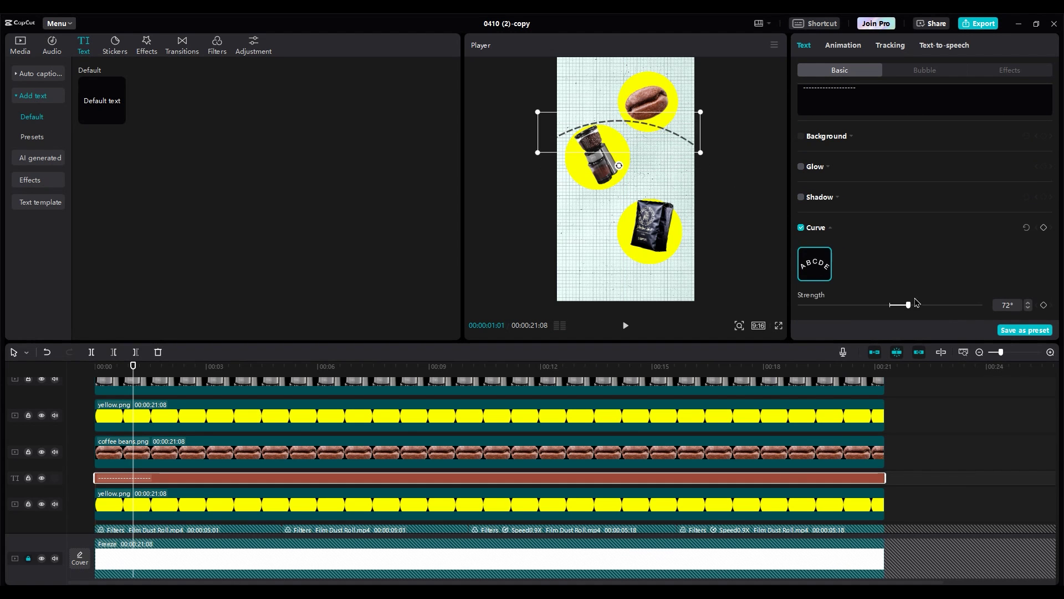
drag(619, 166, 549, 72)
drag(907, 304, 938, 305)
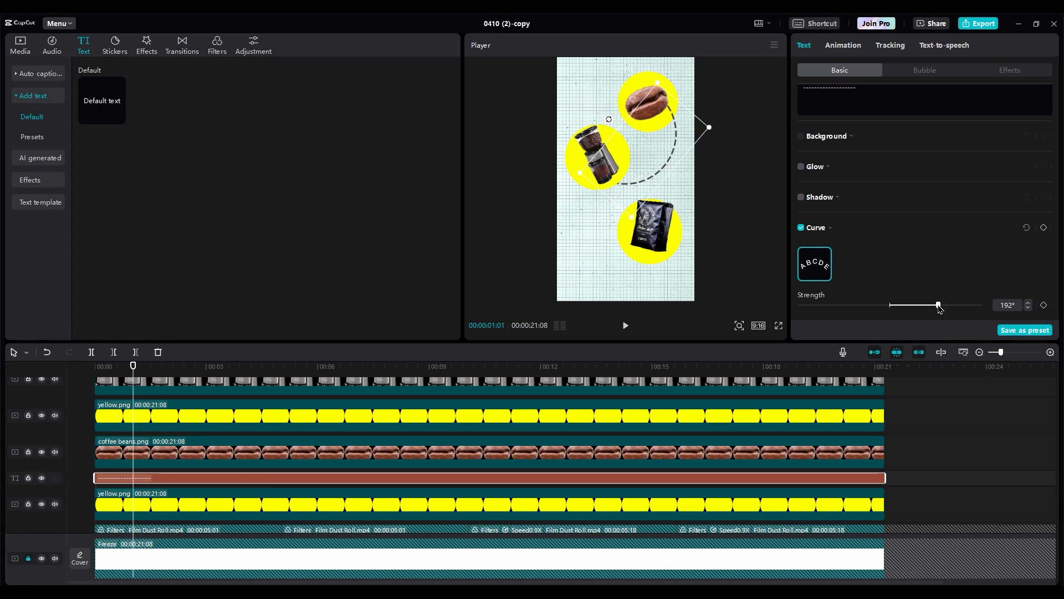
drag(938, 305, 954, 306)
scroll(903, 232, up, 5)
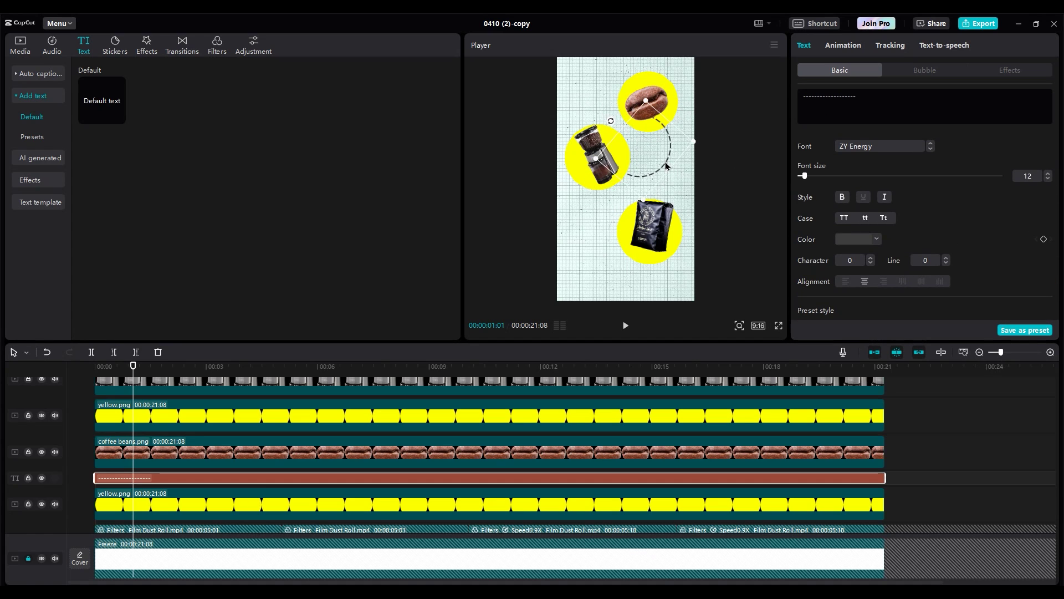
drag(666, 166, 668, 163)
Duplicate the dashed arc above the middle circle's track and fit it between the mill circle and the slightly lowered coffee bag circle
drag(174, 485, 161, 416)
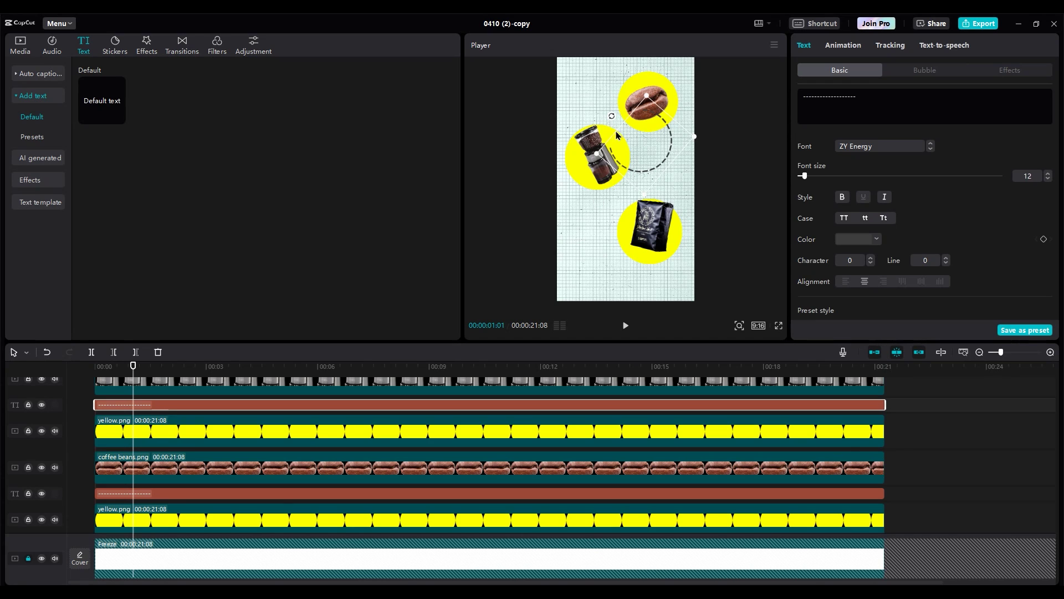
drag(616, 135, 636, 169)
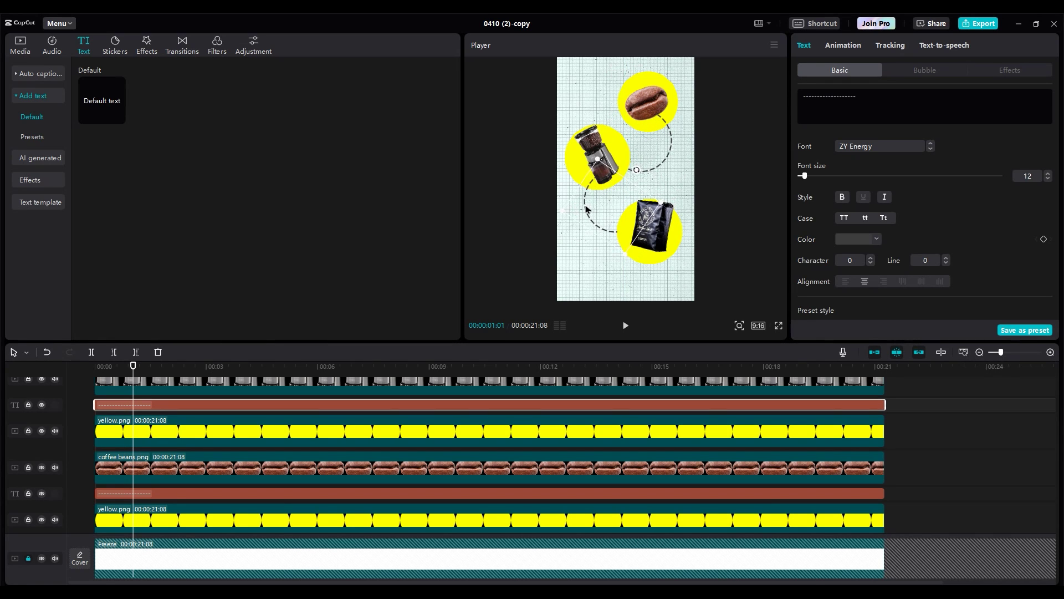
scroll(957, 268, down, 3)
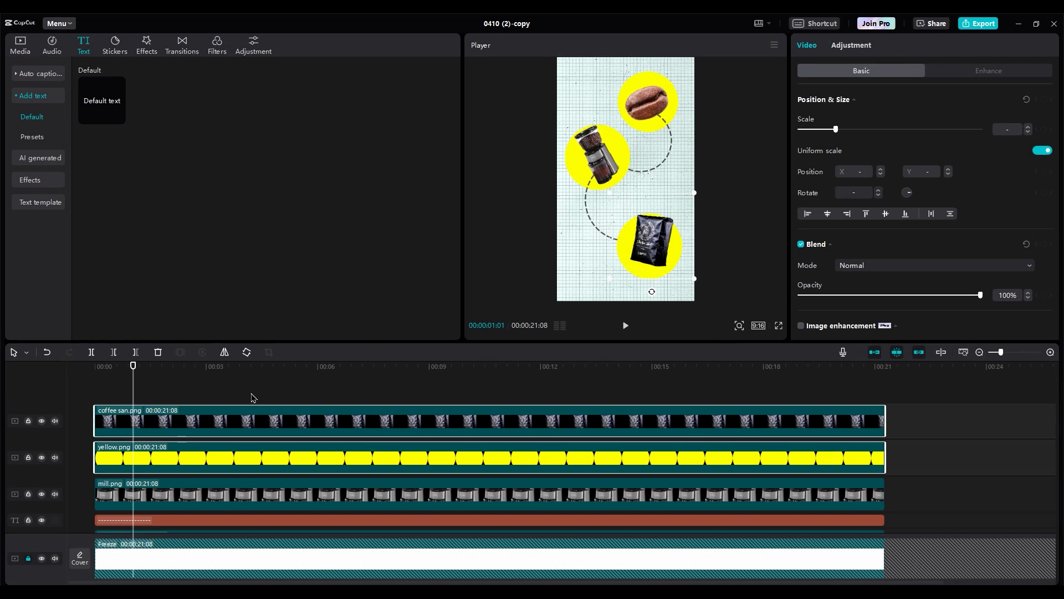
Give the lower dashed arc a 2.3 s Type 1 entrance animation, and reverse its curve to -194°, rotated to link the same circles
scroll(115, 403, down, 2)
click(123, 468)
click(839, 45)
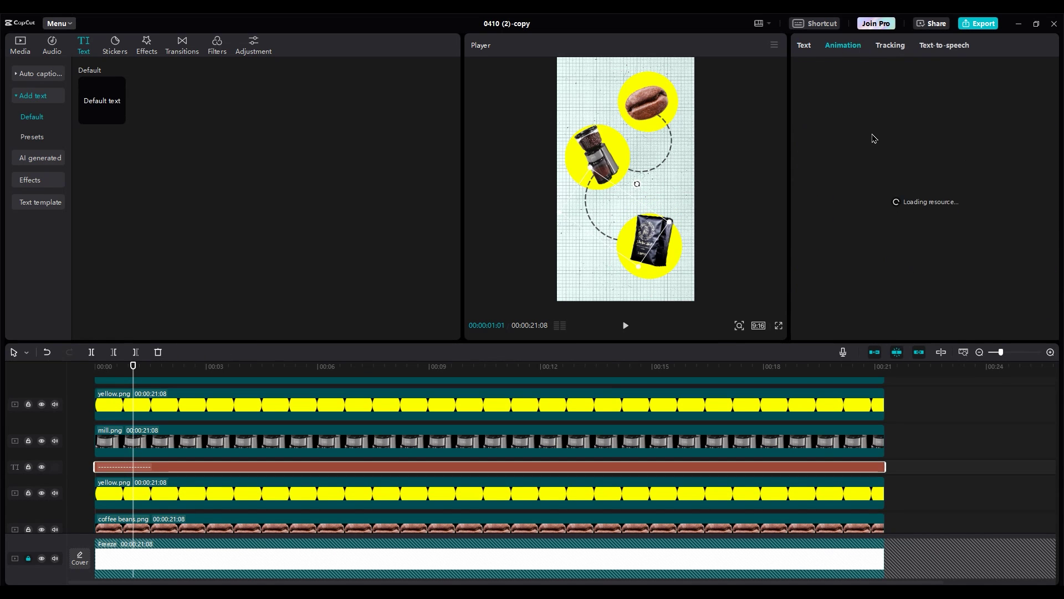
scroll(947, 211, down, 5)
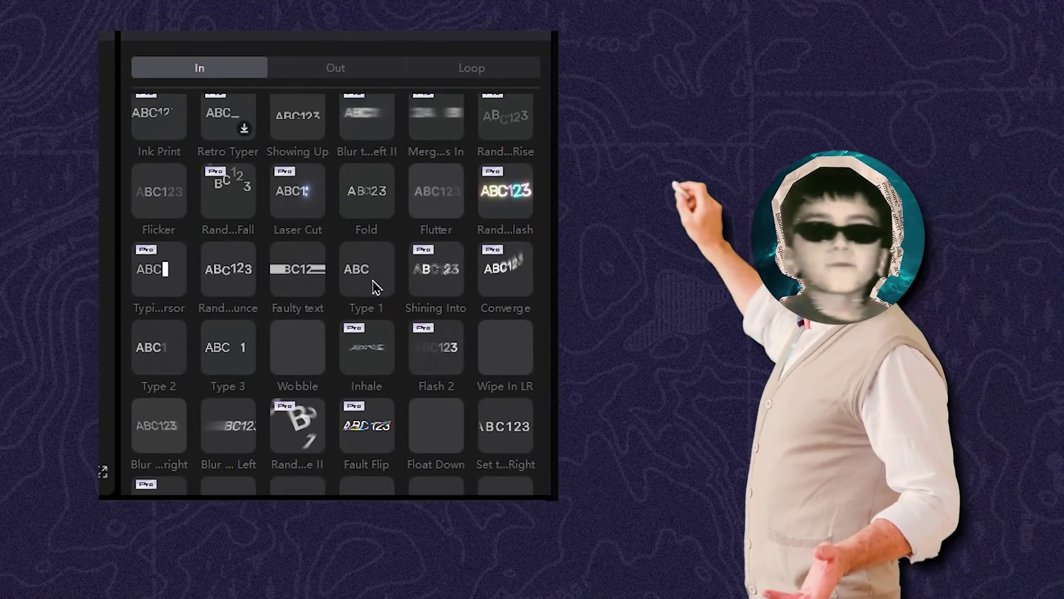
click(950, 210)
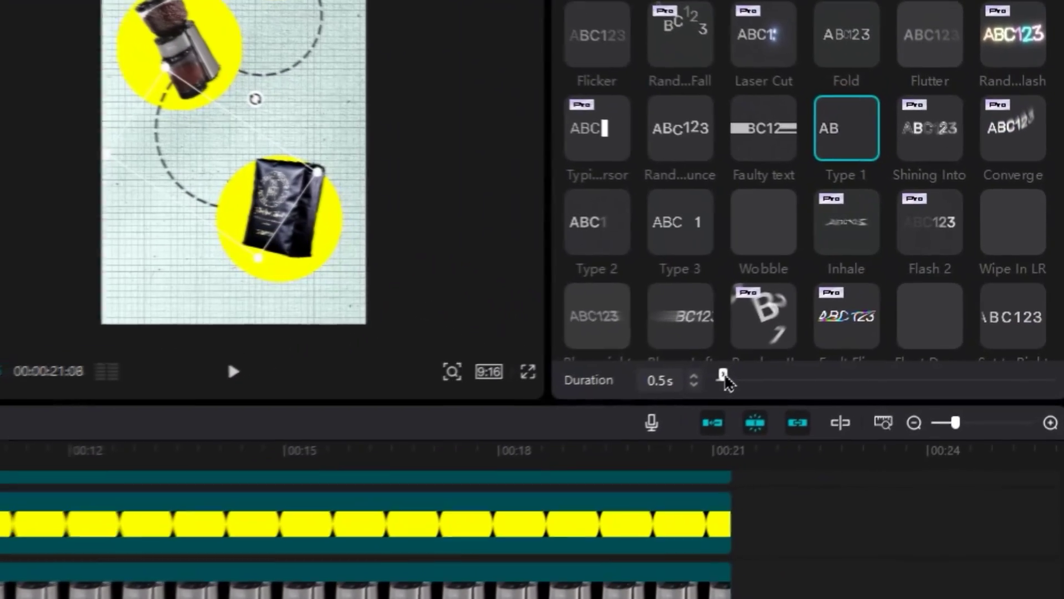
drag(723, 376, 751, 377)
key(space)
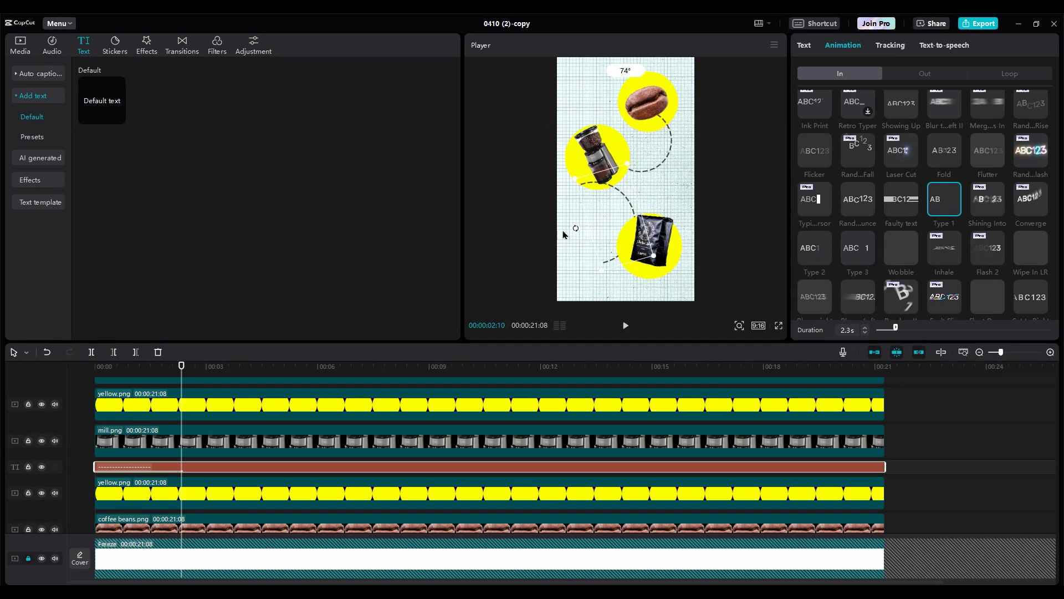
click(804, 45)
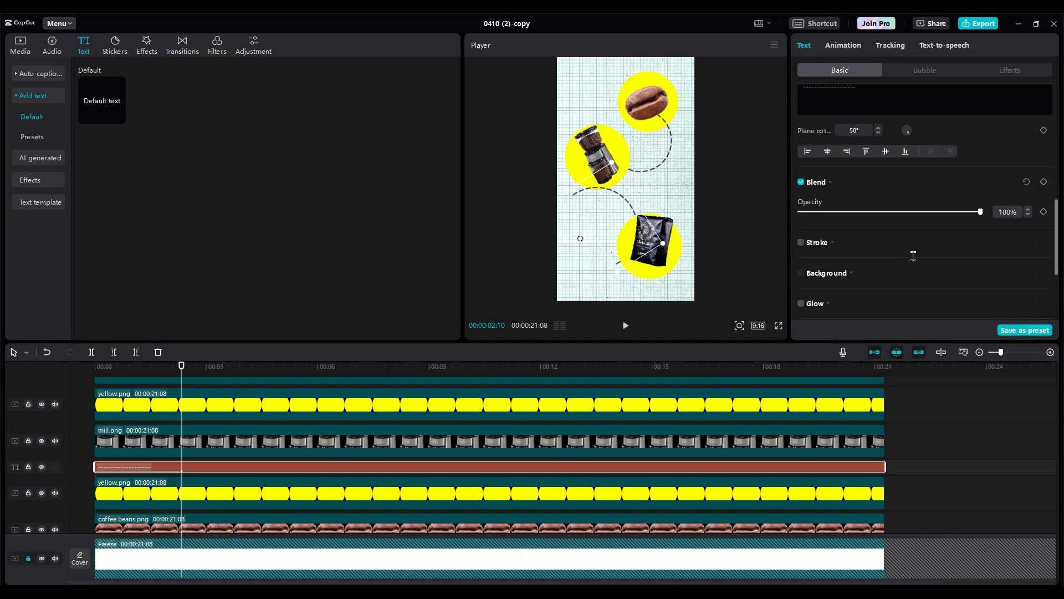
scroll(931, 307, down, 5)
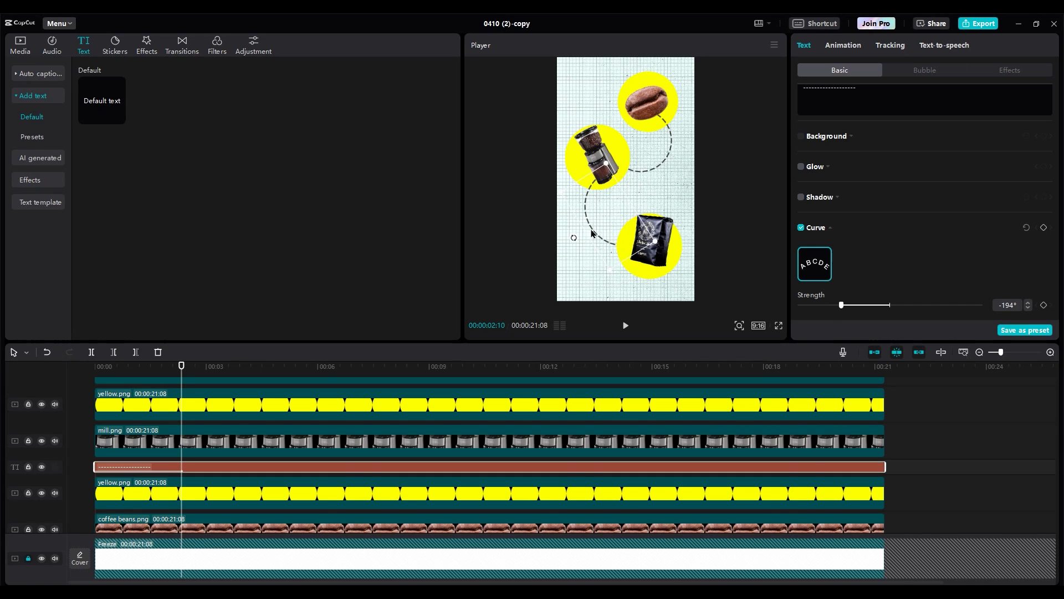
Apply the Type 1 entrance animation to the upper dashed arc and start the lower arc's clip about 2 seconds in
click(843, 46)
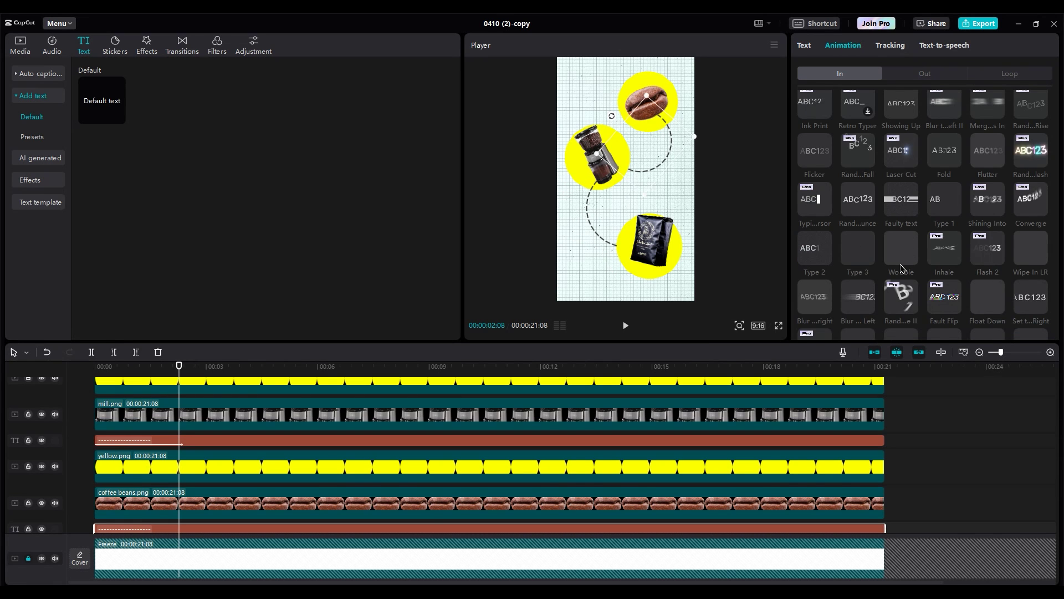
click(943, 198)
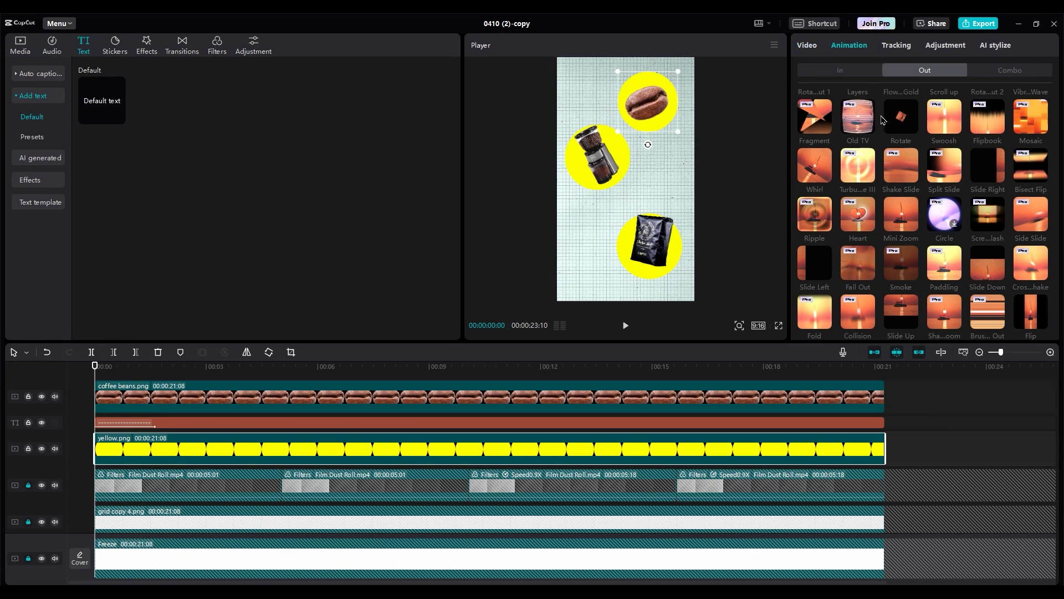
Apply the 0.5 s Zoom In entrance animation to the upper yellow circle and the coffee bean
click(839, 69)
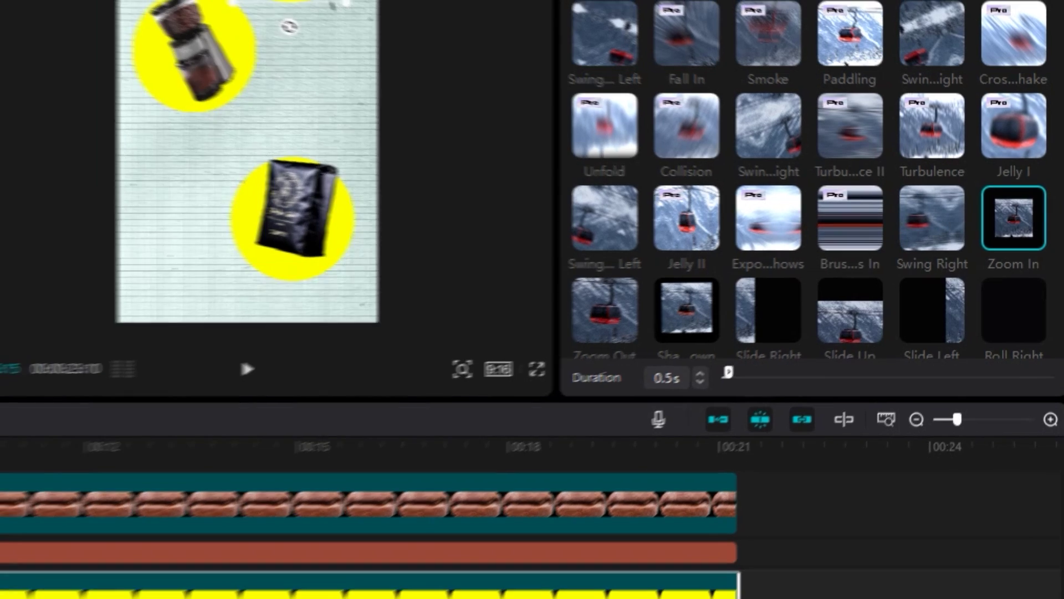
click(693, 508)
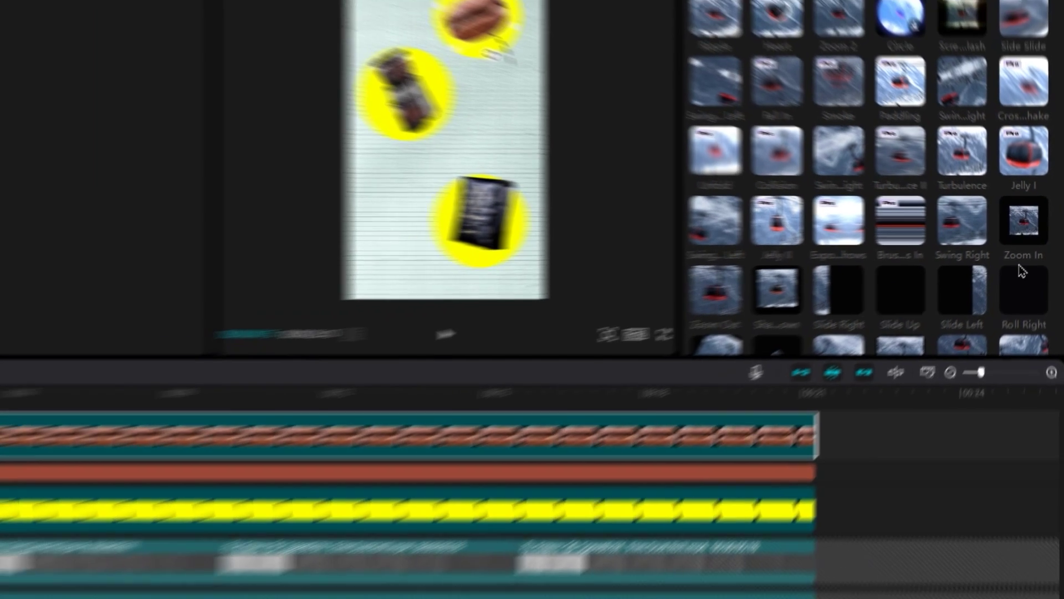
click(1029, 223)
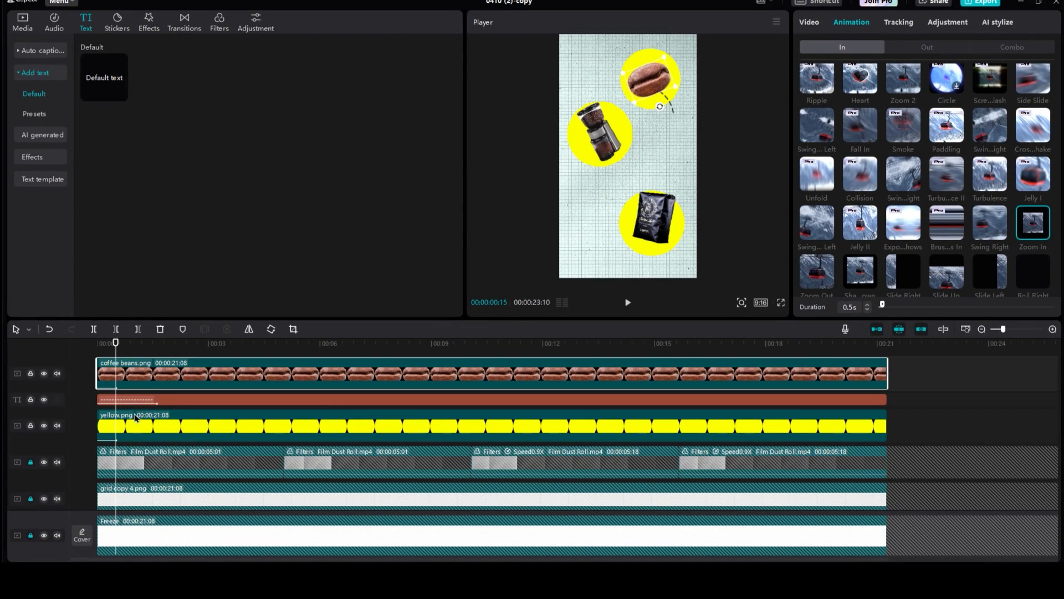
Apply the 0.5 s Zoom In entrance animation to the middle yellow circle and the mill
scroll(136, 406, up, 3)
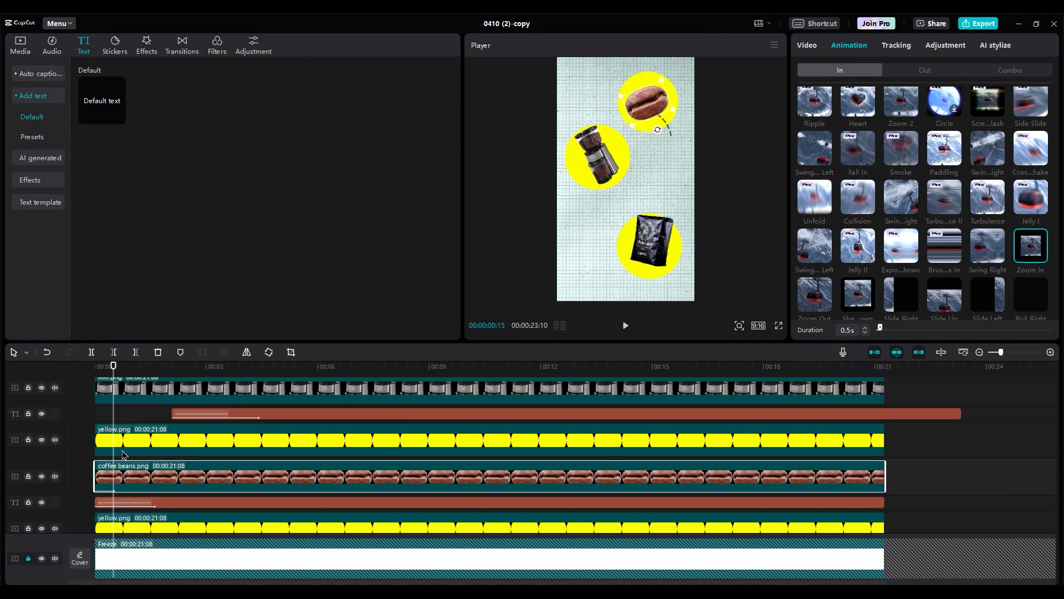
click(126, 422)
click(1030, 245)
click(344, 388)
scroll(1029, 288, down, 2)
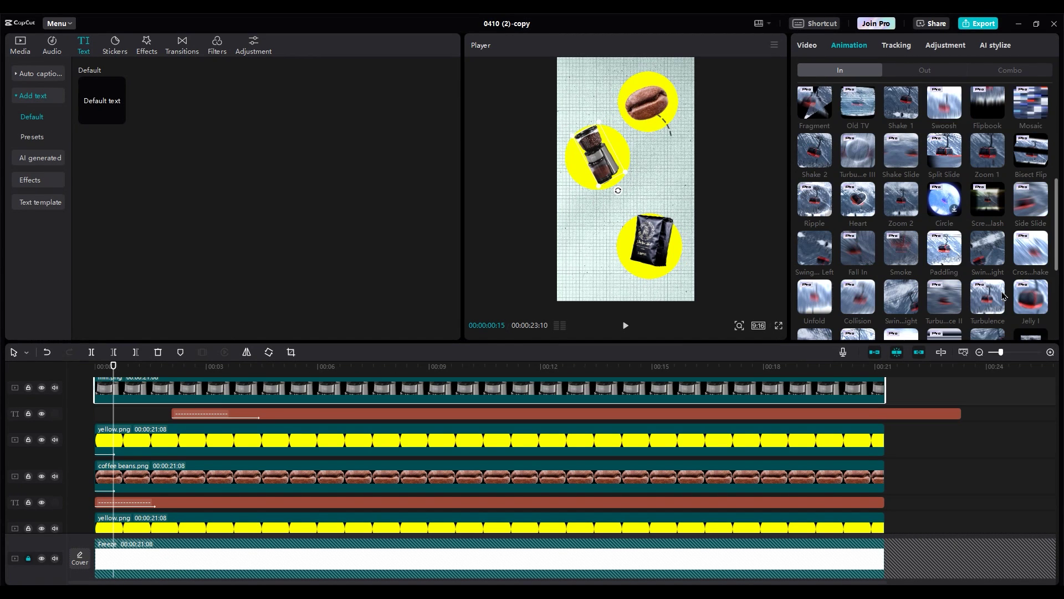
scroll(1029, 299, up, 3)
scroll(170, 435, up, 3)
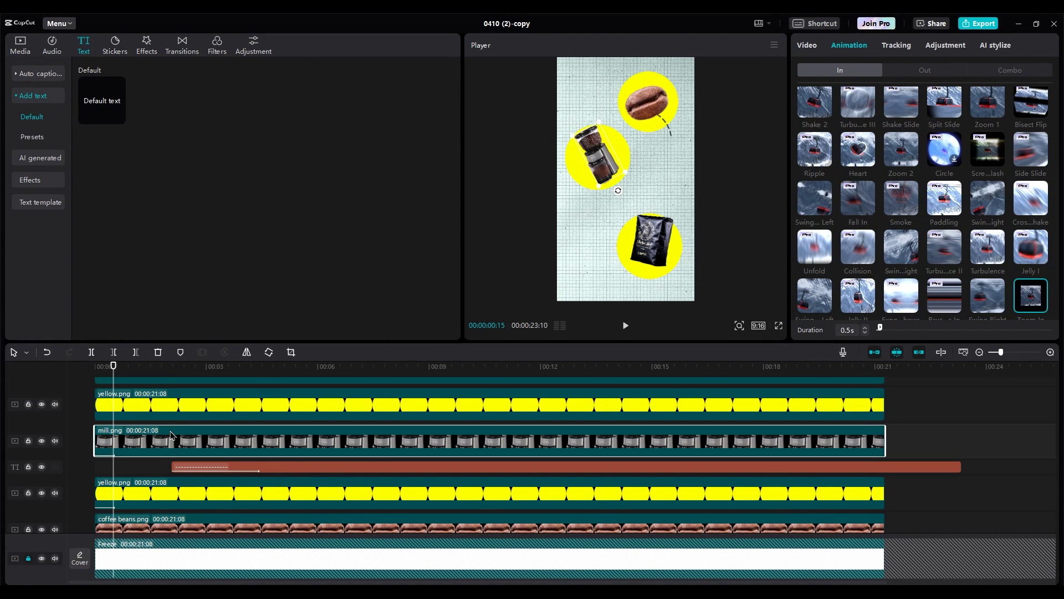
Apply the 0.5 s Zoom In entrance animation to the lower yellow circle and the coffee bag
click(161, 419)
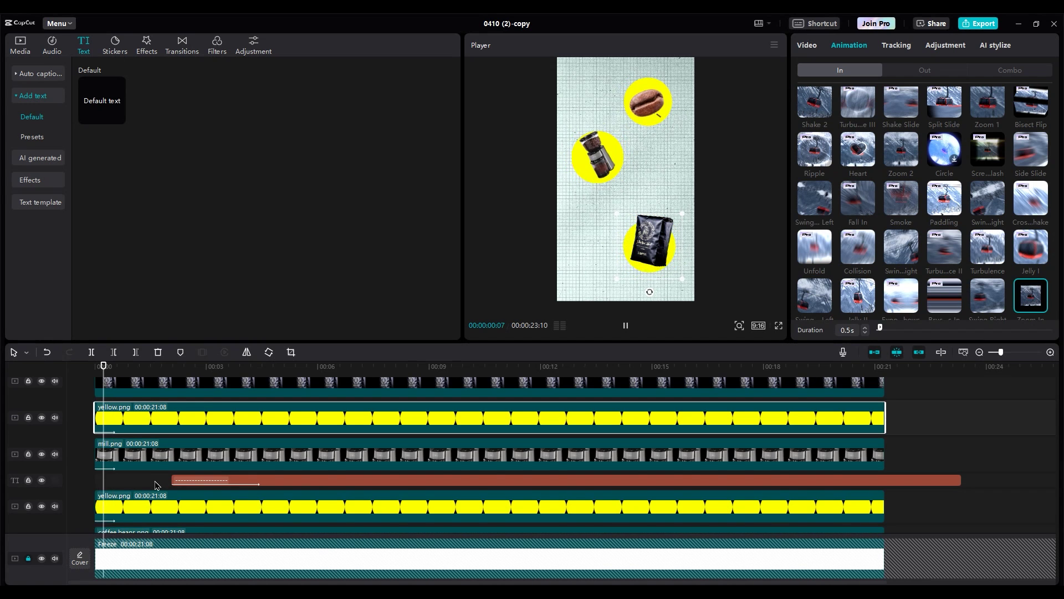
scroll(149, 444, up, 2)
click(148, 424)
click(1034, 296)
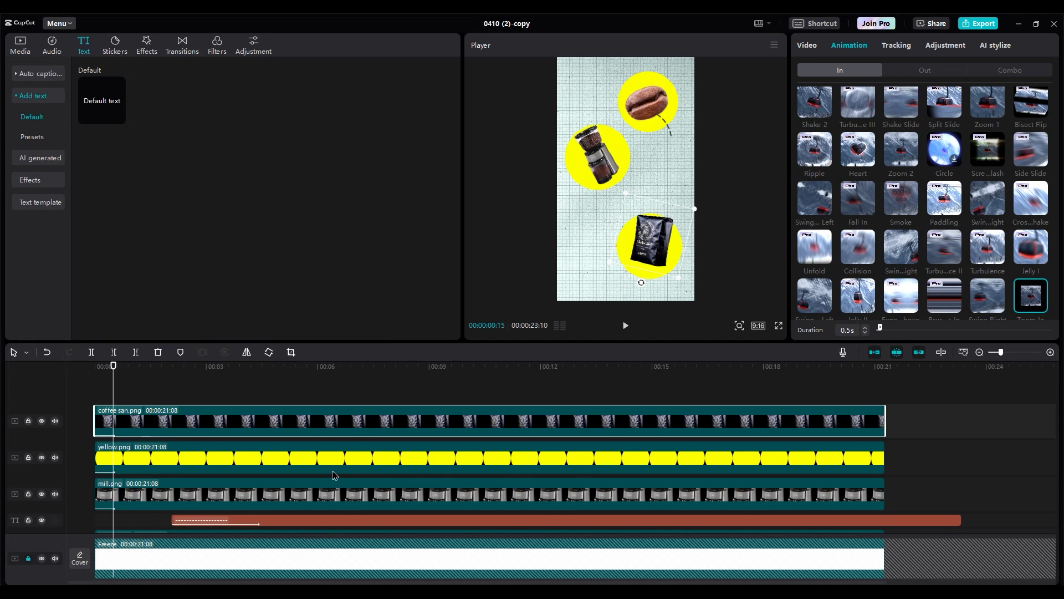
Stagger the upper group by starting the coffee bean clip at about 0.7 s and its dashed arc at about 1 s, and preview the timing
scroll(255, 467, down, 3)
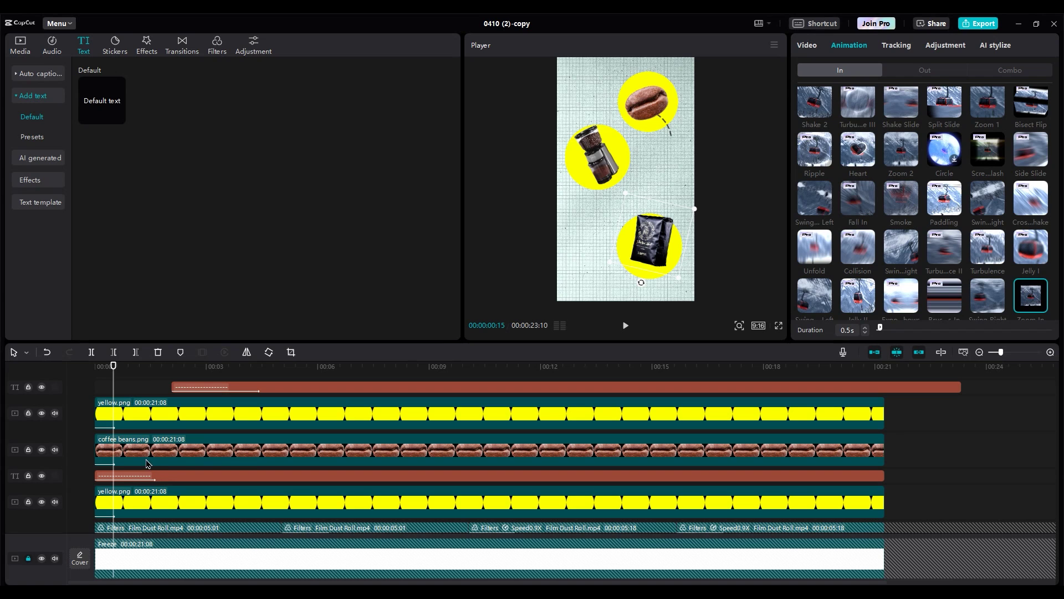
drag(154, 456, 190, 501)
key(space)
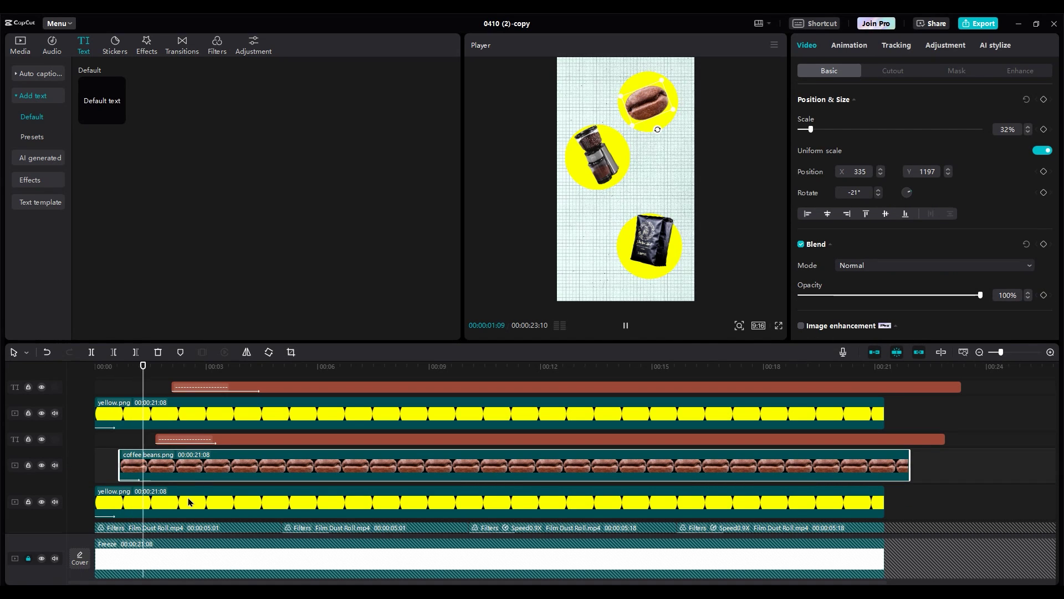
click(190, 446)
drag(175, 441, 151, 439)
drag(127, 368, 60, 387)
key(space)
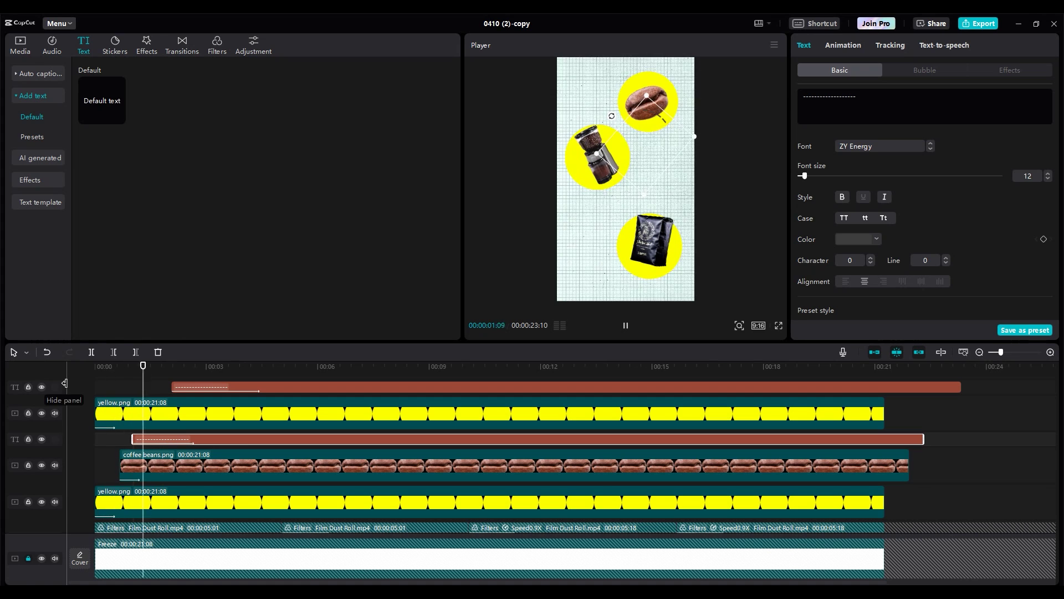
Shift the middle and lower circle groups together with the second dashed arc, starting the middle circle and mill at about 1.8 s
scroll(225, 467, up, 2)
click(172, 454)
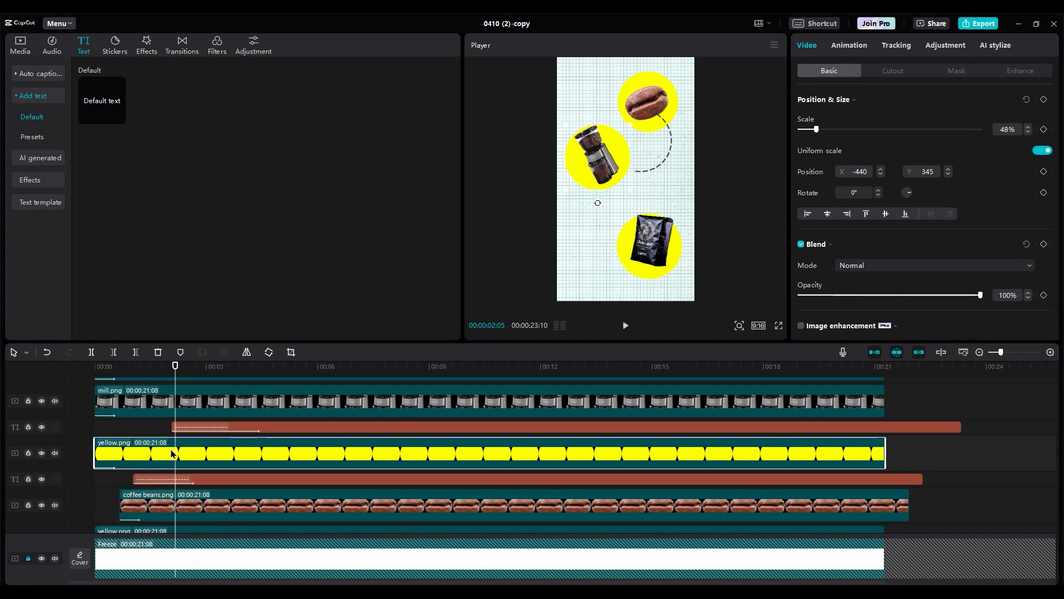
ctrl+click(184, 408)
ctrl+click(187, 428)
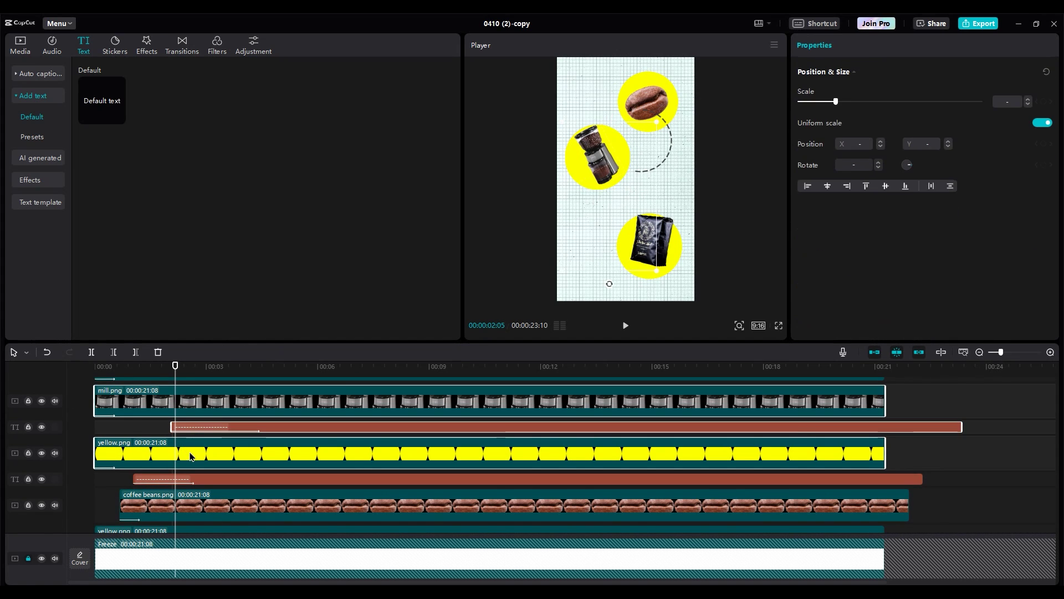
scroll(190, 456, up, 2)
scroll(188, 451, up, 1)
scroll(189, 451, up, 1)
ctrl+click(189, 453)
ctrl+click(190, 428)
scroll(188, 482, down, 2)
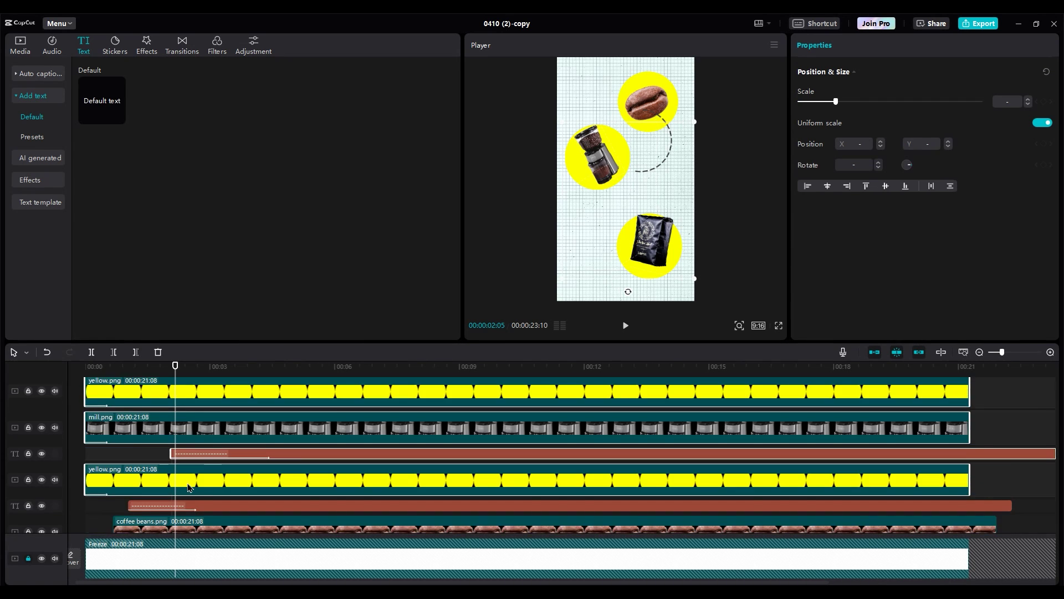
scroll(188, 488, down, 2)
drag(157, 436, 278, 437)
drag(176, 382, 156, 382)
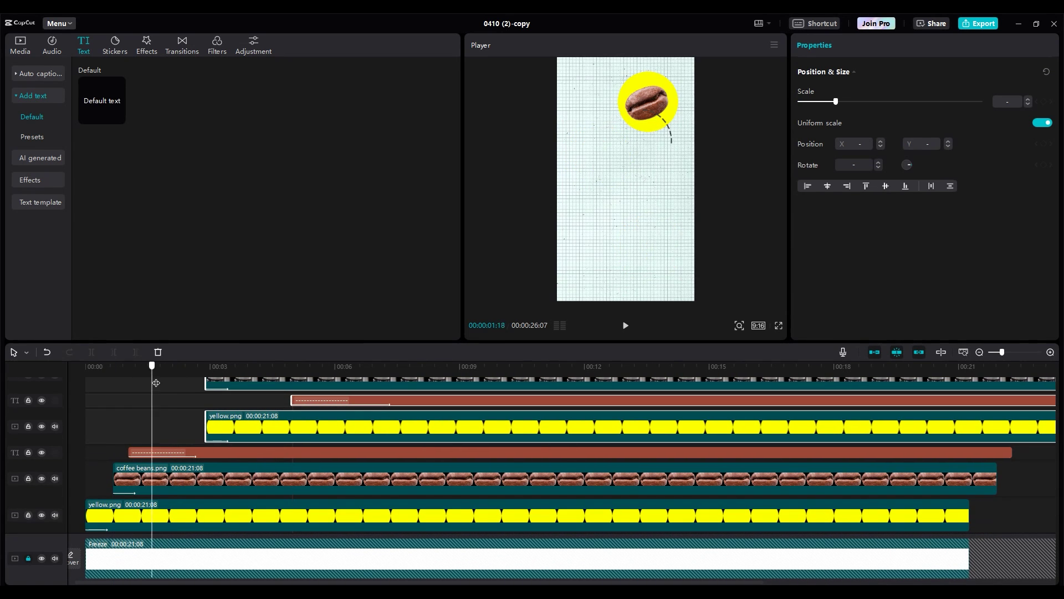
drag(239, 431, 194, 432)
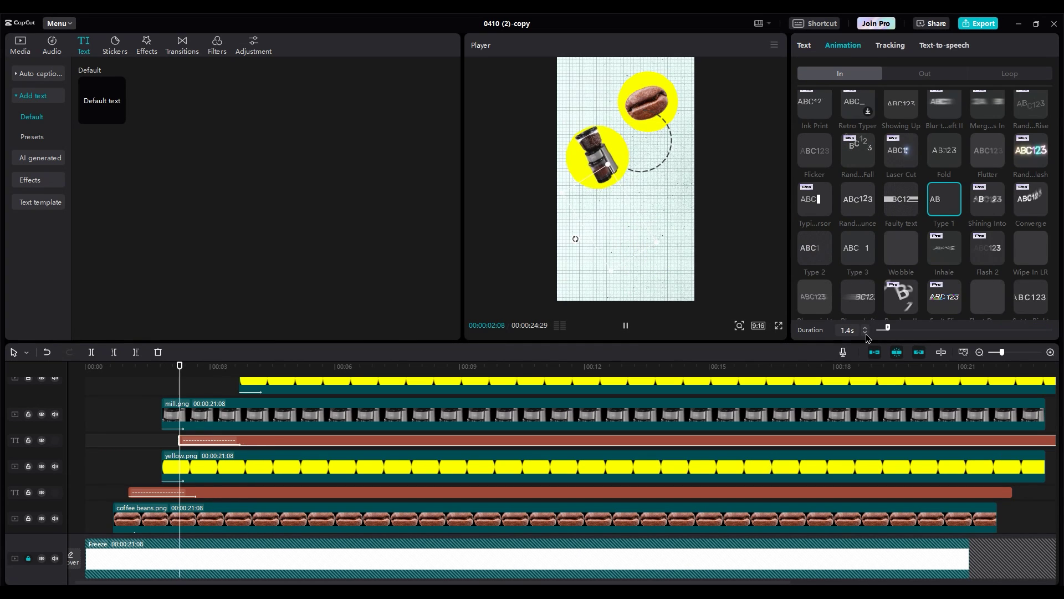
Start the lower yellow circle at about 3 s and the coffee bag at about 3.4 s, and preview the timing
scroll(203, 447, up, 1)
click(204, 428)
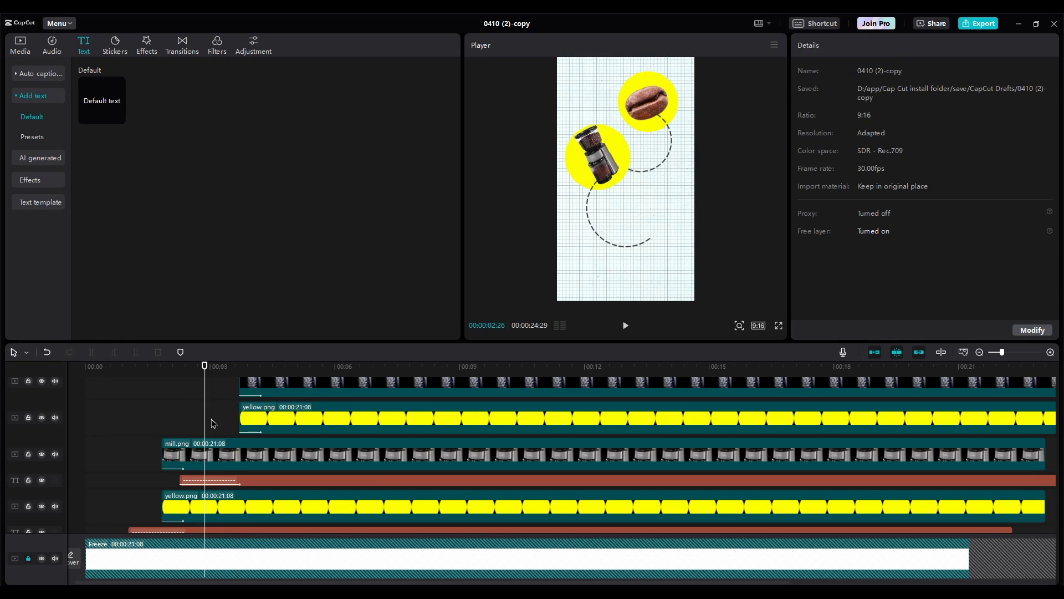
scroll(216, 427, up, 1)
drag(269, 455, 233, 425)
key(space)
key(space)
click(202, 428)
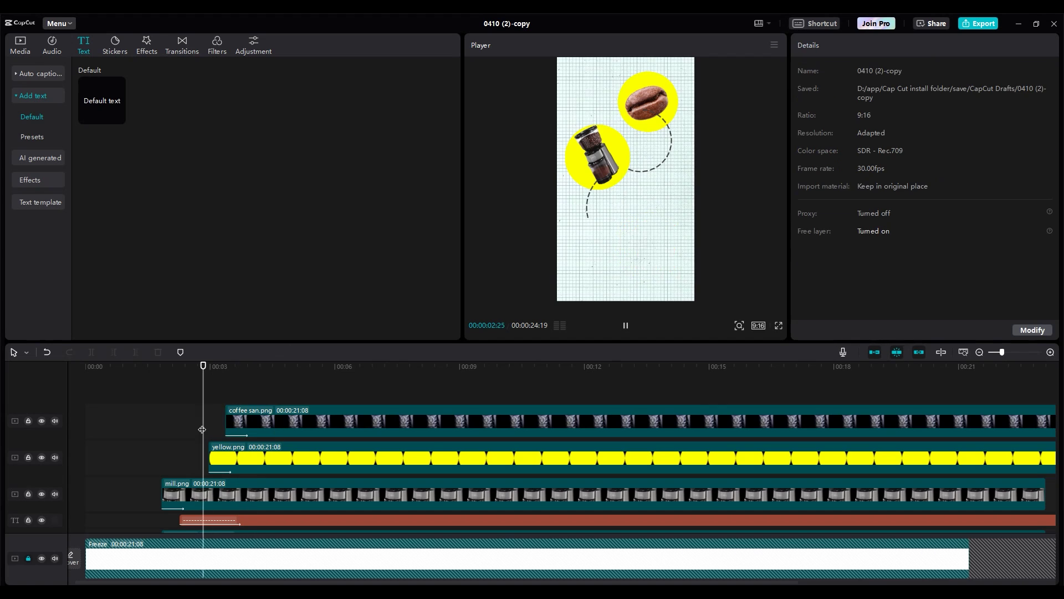
key(space)
key(space)
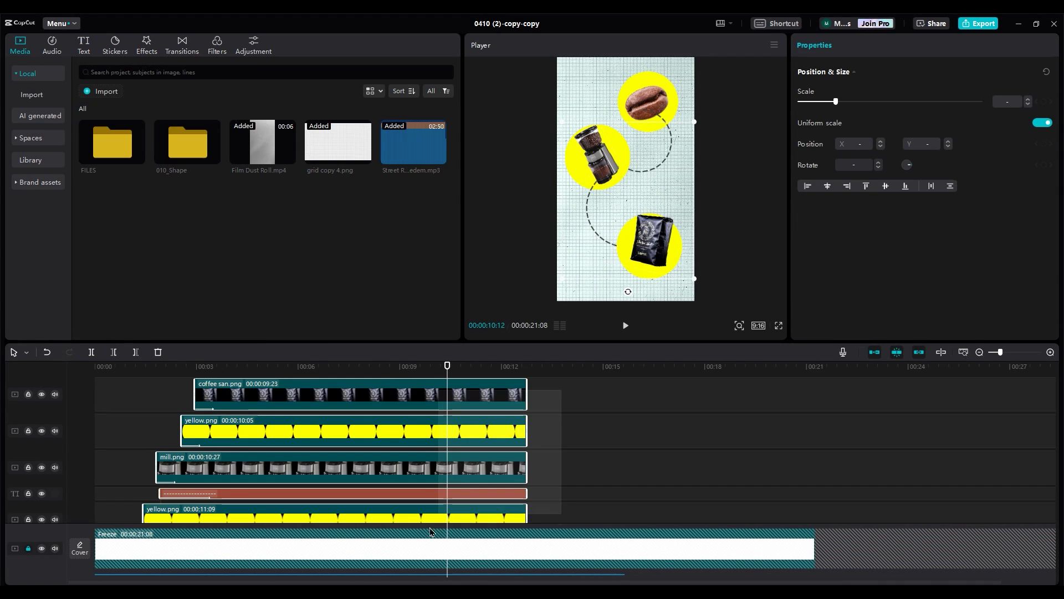
Duplicate the animated clip group after the first one and replace the mill in the copy with ready.png
drag(427, 370, 357, 560)
alt+drag(234, 508, 617, 502)
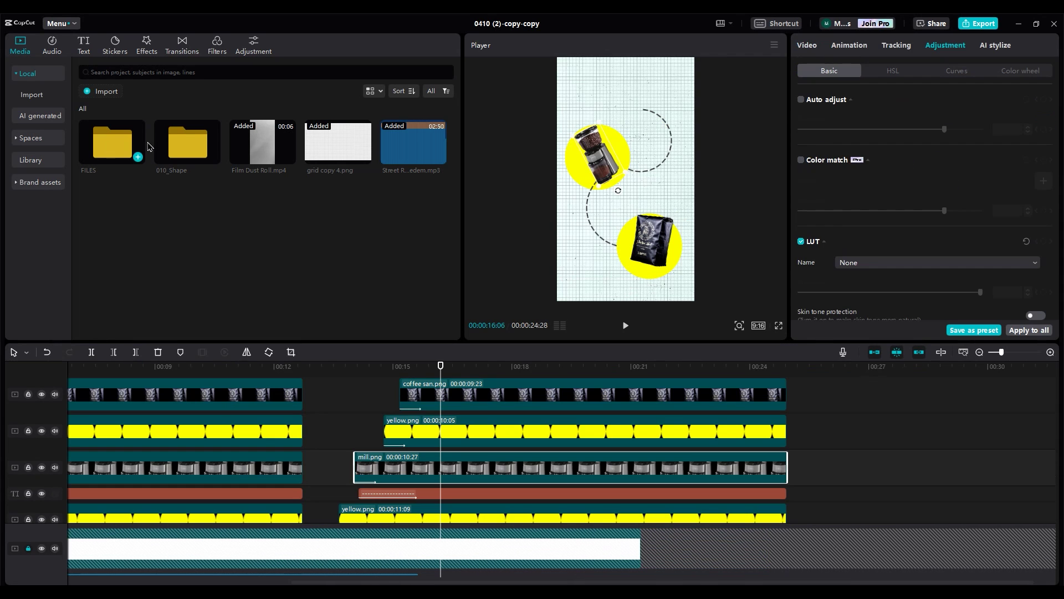
double_click(114, 144)
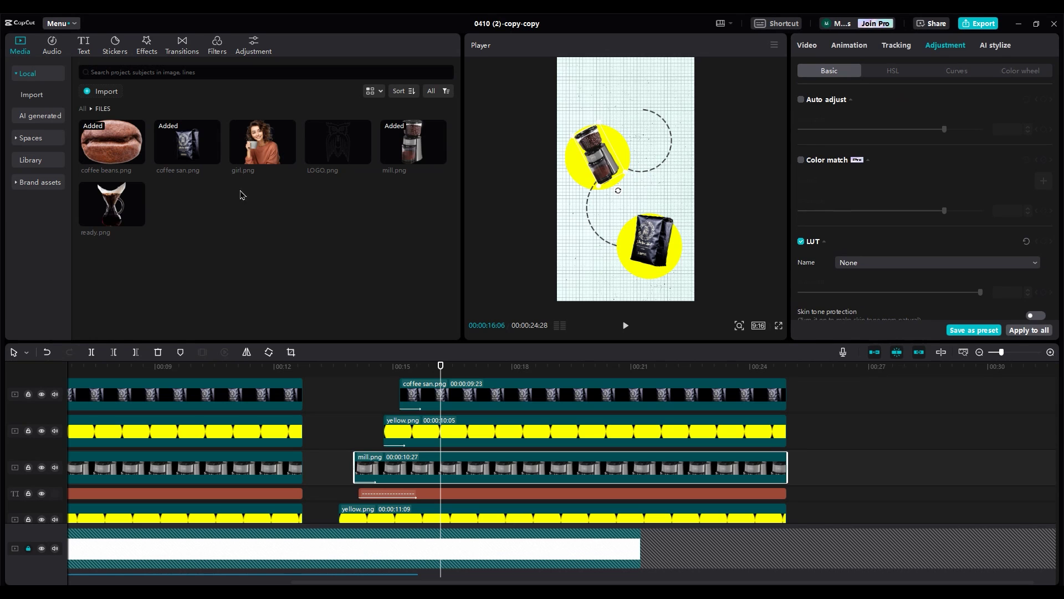
drag(116, 205, 396, 477)
click(555, 420)
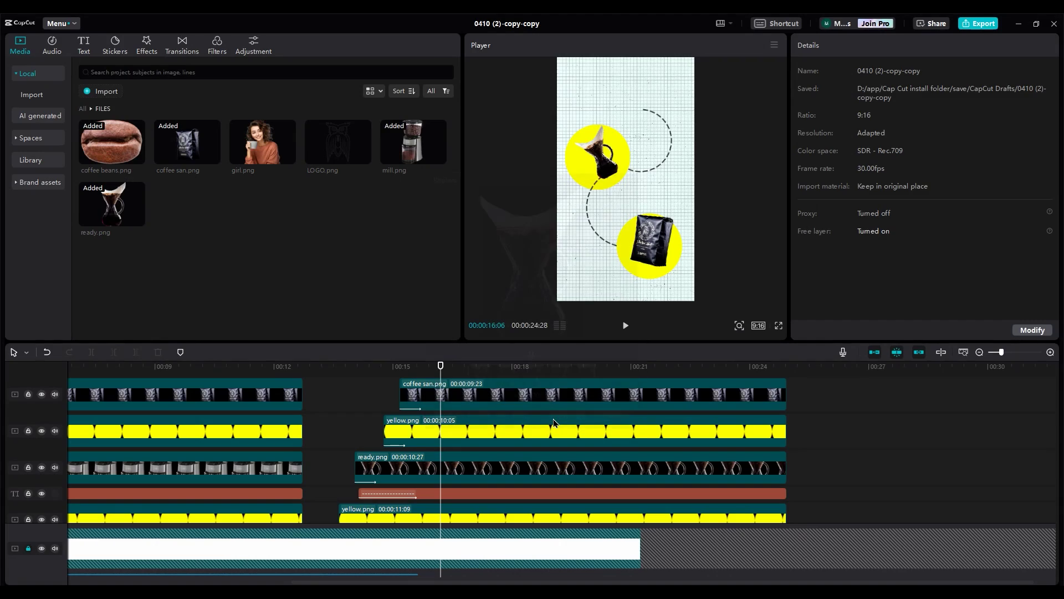
Replace the coffee bag in the duplicated group with girl.png and rotate the image upright
click(444, 468)
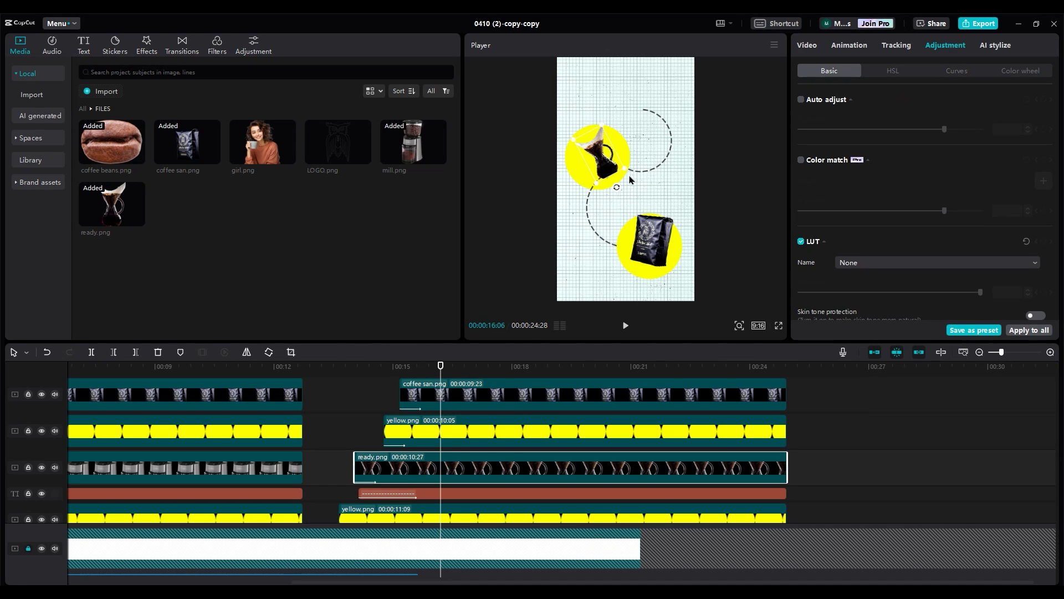
drag(262, 141, 443, 424)
click(557, 420)
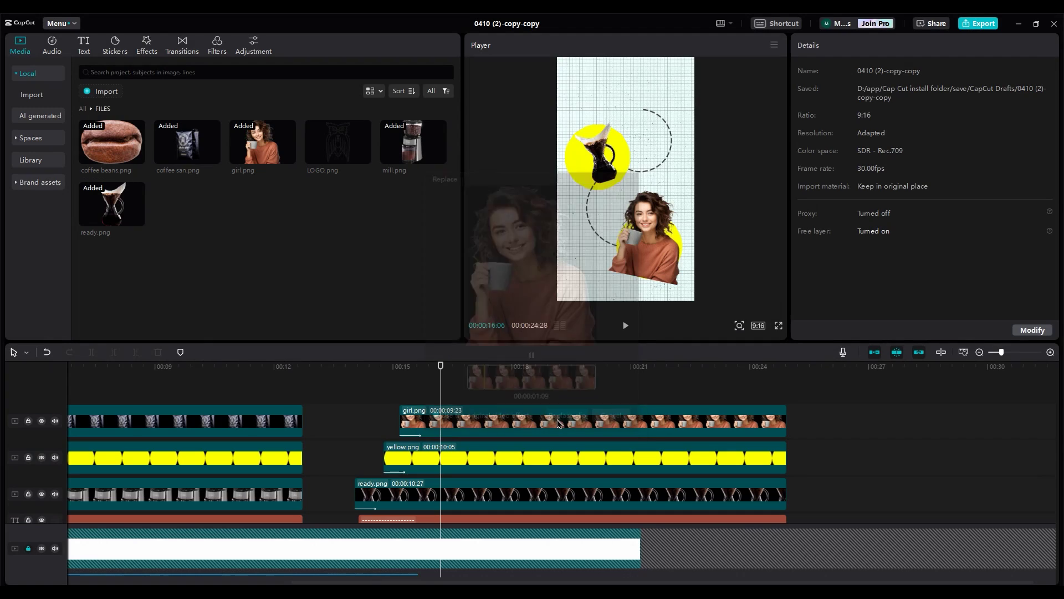
click(652, 266)
drag(676, 288, 650, 294)
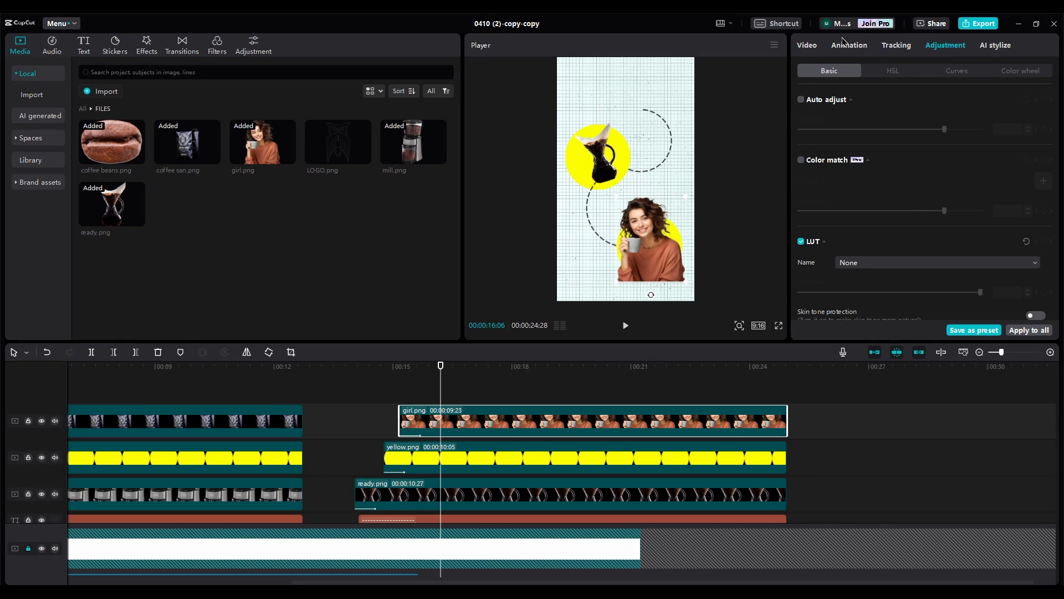
Apply a Circle mask to the girl image
click(812, 47)
click(948, 70)
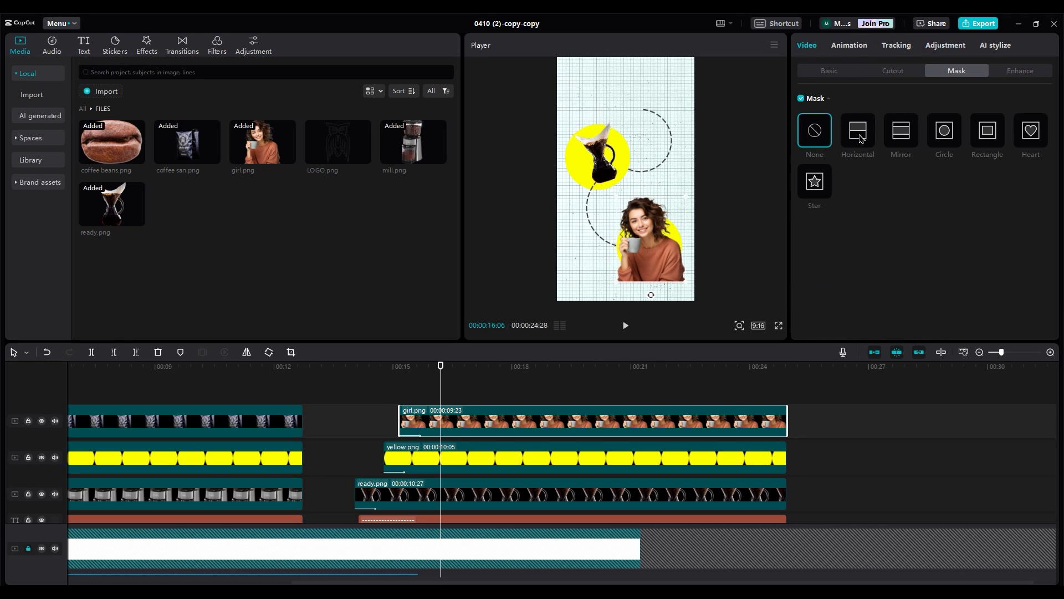
click(945, 133)
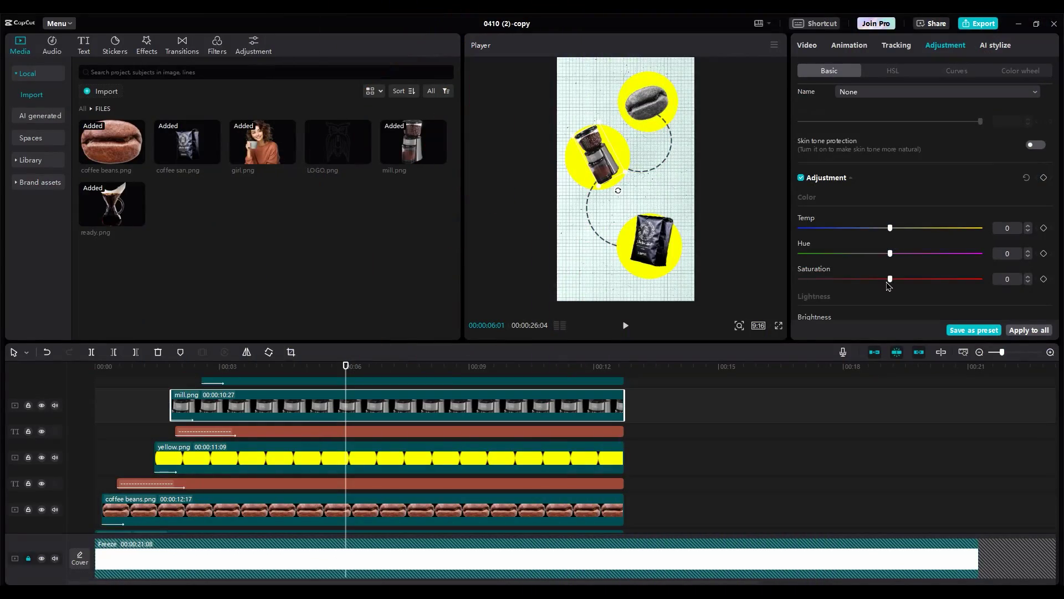
Turn the mill and coffee bag images in the first group grayscale with Saturation at -50
scroll(379, 444, up, 2)
click(373, 402)
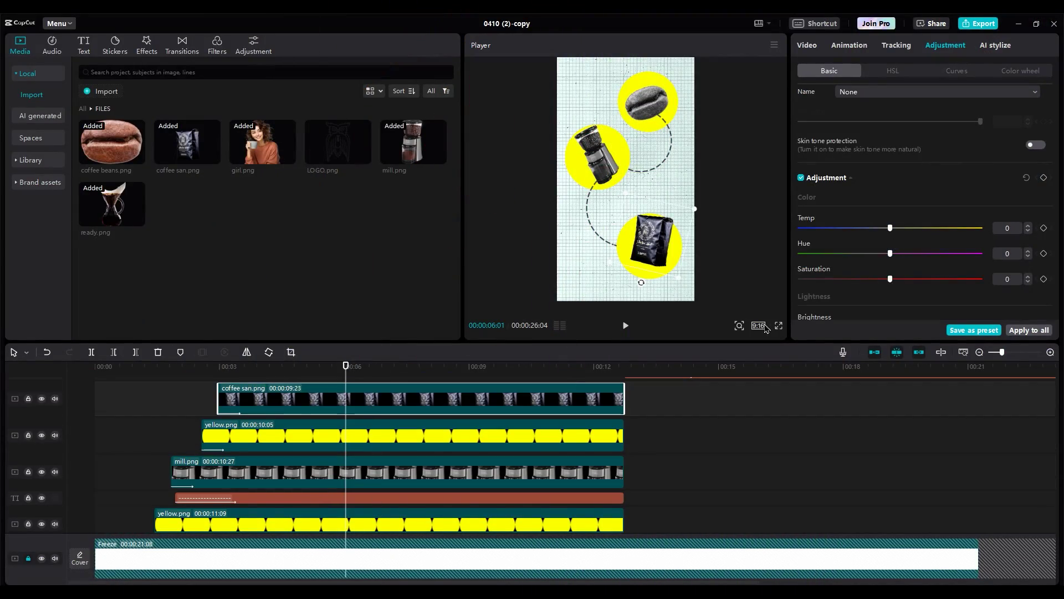
scroll(414, 393, down, 2)
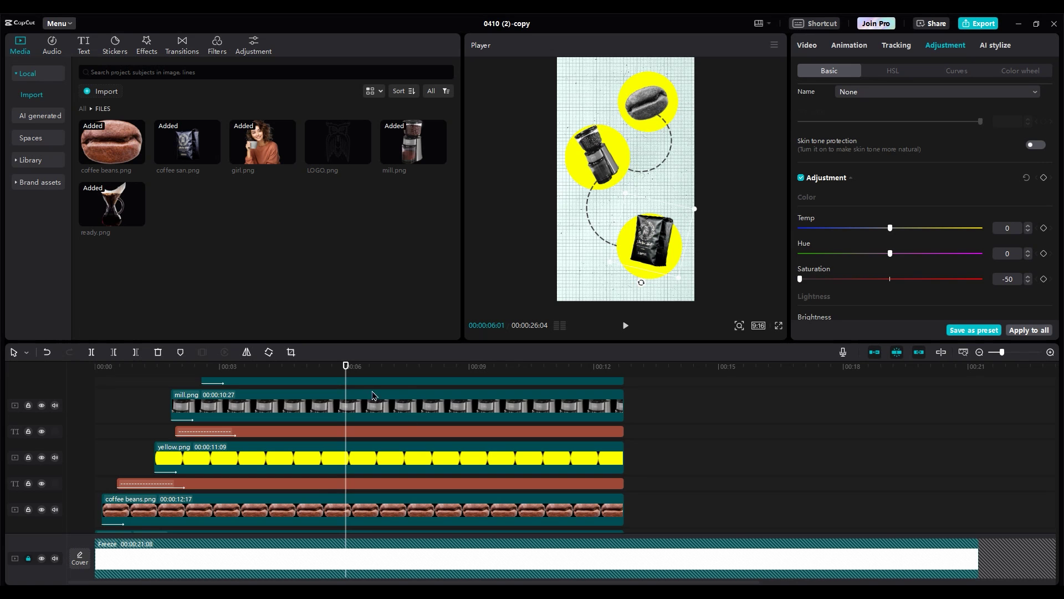
scroll(386, 410, up, 2)
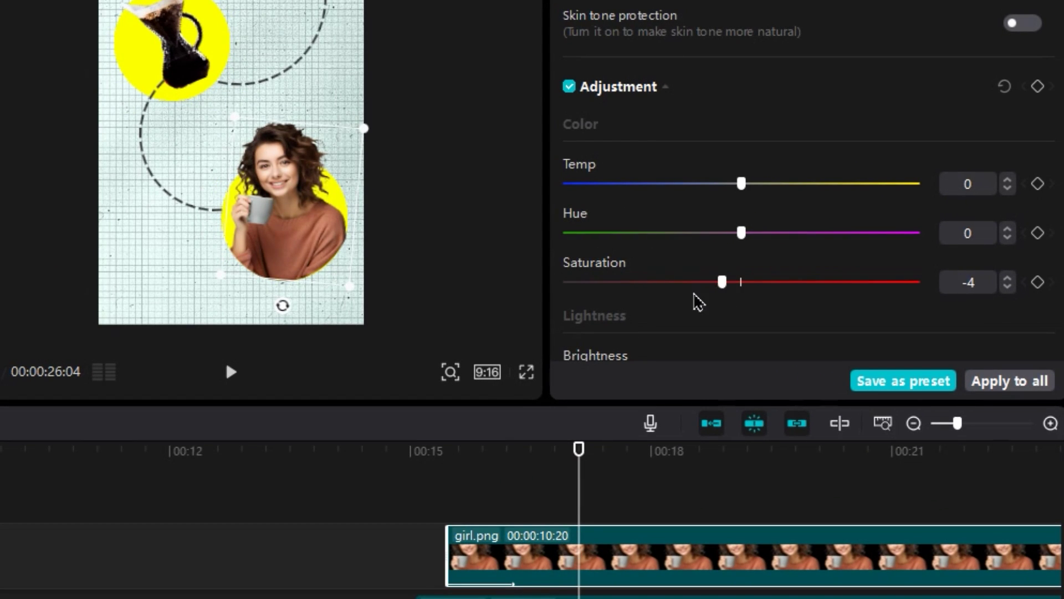
Remove all color saturation from the girl and coffee carafe images in the second group
drag(697, 299, 563, 299)
scroll(90, 516, down, 2)
click(665, 468)
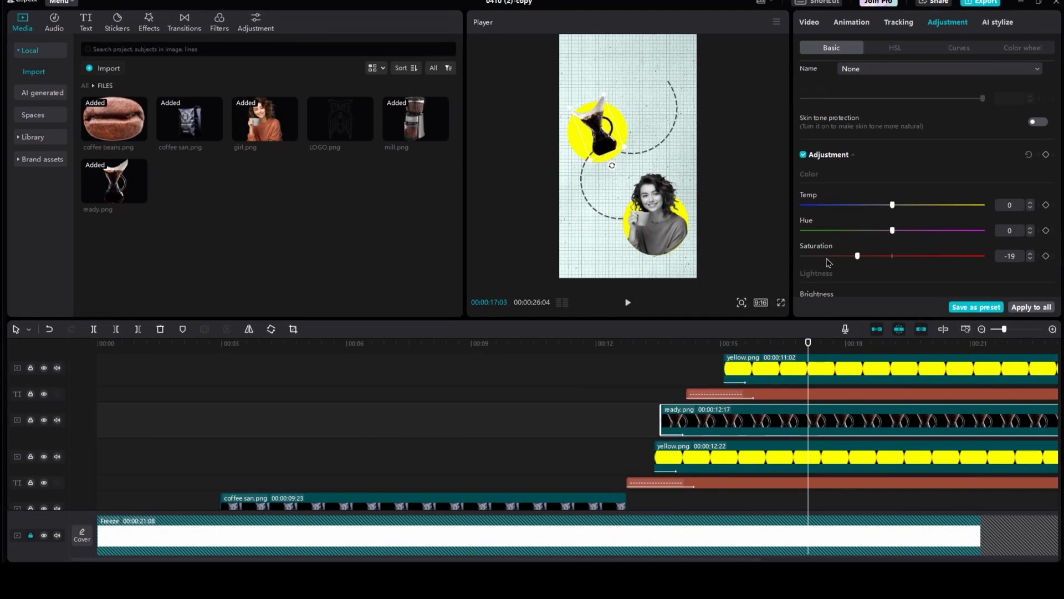
Apply the Doodle Diary texture effect to the coffee bean and the mill, with Filters and Stickers set to 0
click(316, 360)
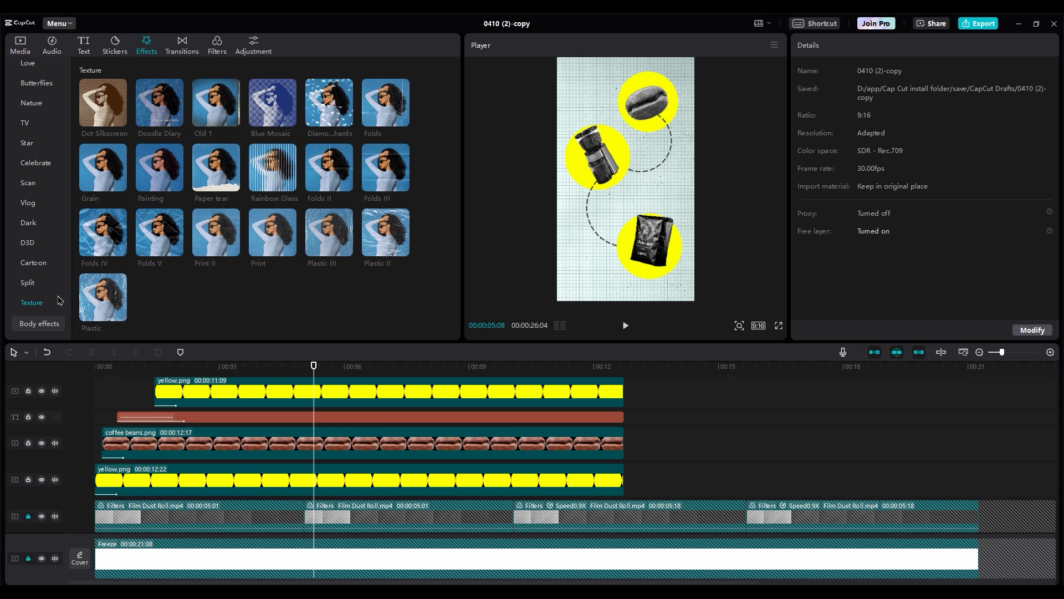
drag(158, 122, 203, 446)
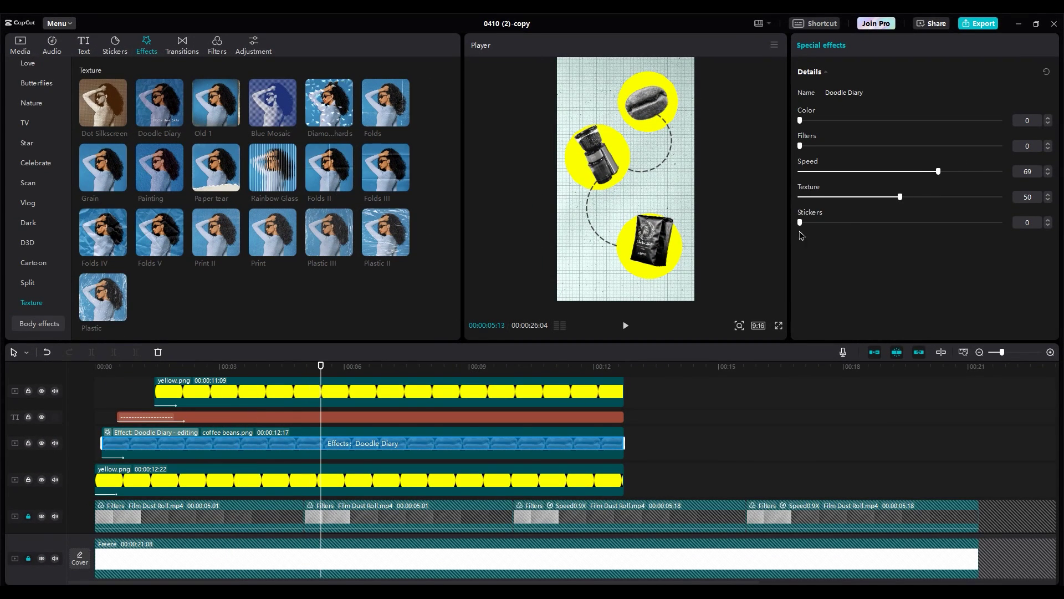
scroll(325, 463, up, 3)
drag(159, 102, 282, 431)
drag(1000, 146, 797, 146)
drag(1001, 222, 797, 229)
Apply the Doodle Diary effect to the coffee bag with Color, Filters and Stickers at 0, Speed 70 and Texture 50
scroll(294, 409, up, 2)
click(294, 408)
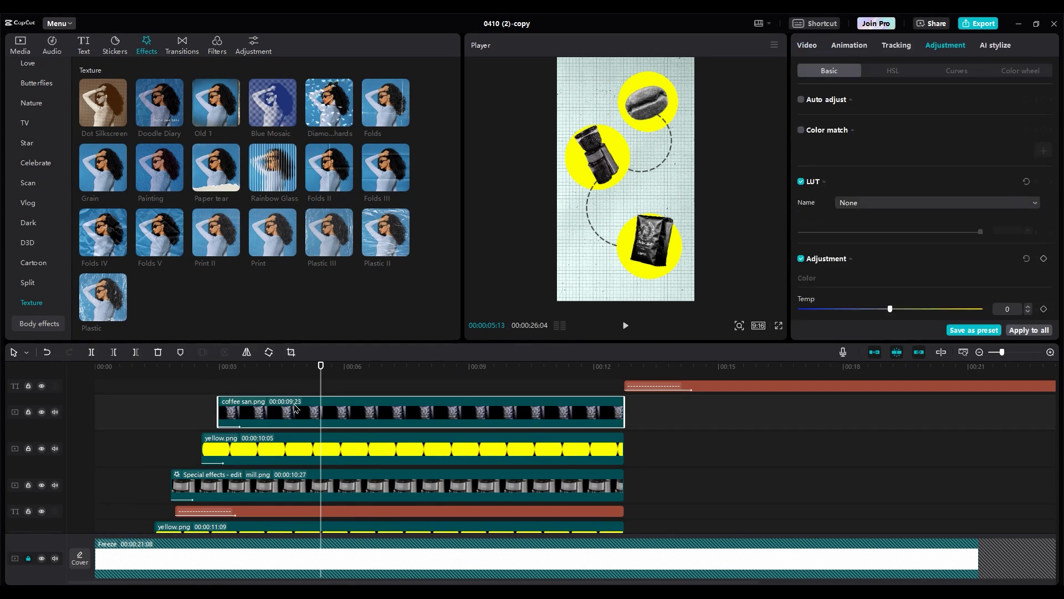
drag(159, 102, 294, 409)
drag(960, 146, 798, 146)
drag(1001, 222, 797, 222)
Apply the Doodle Diary effect to the coffee carafe with Color, Filters and Stickers at 0, Speed 70 and Texture 68
drag(321, 366, 782, 435)
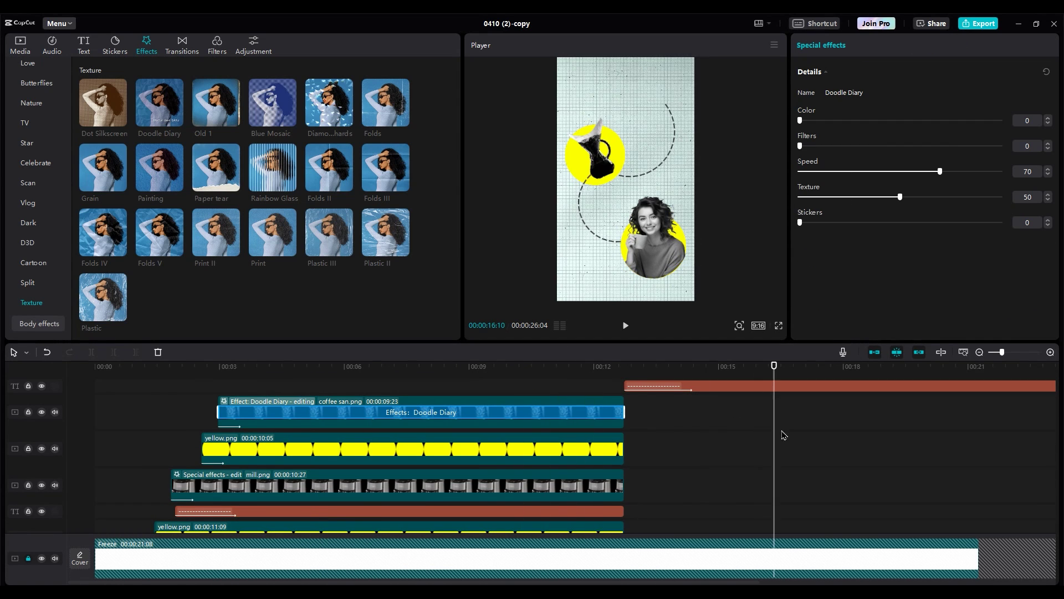
scroll(782, 435, up, 3)
drag(159, 103, 665, 463)
drag(1001, 146, 774, 164)
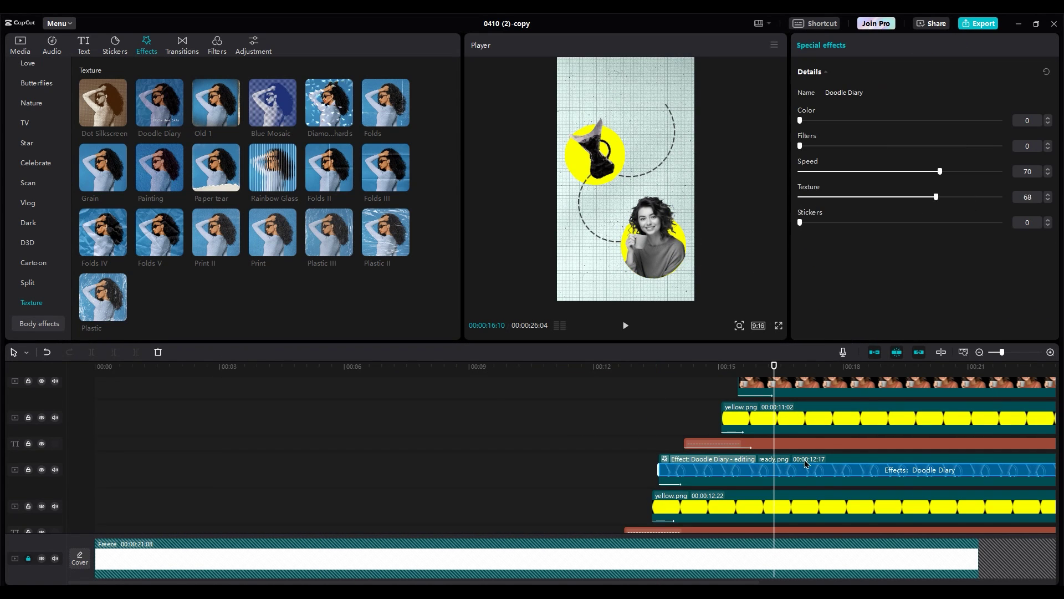
Apply the Doodle Diary effect to the girl image with Color, Filters and Stickers at 0, Speed 70 and Texture 25
scroll(804, 464, up, 2)
drag(159, 103, 751, 421)
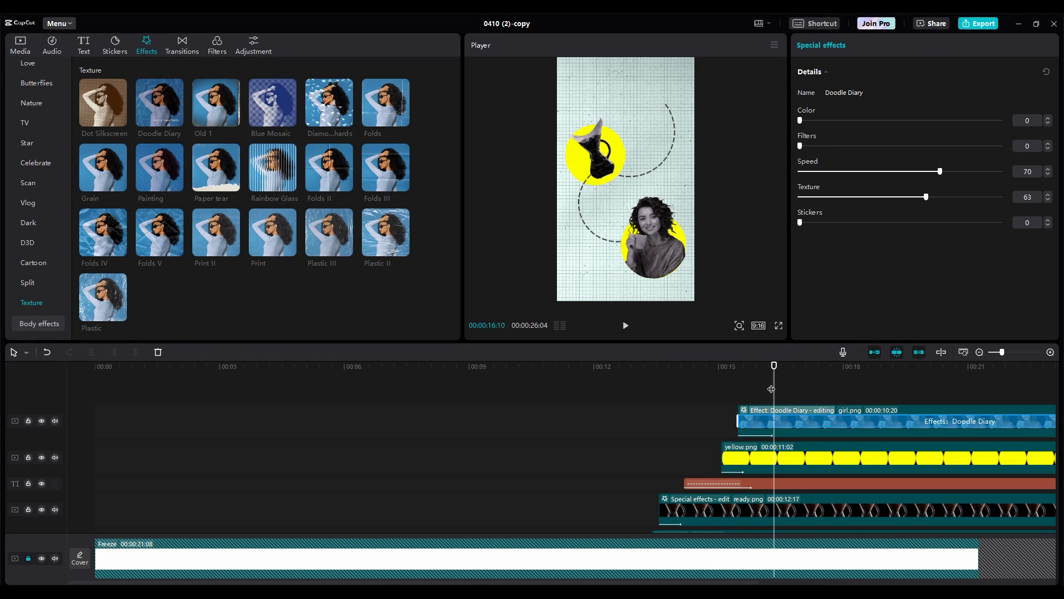
click(824, 388)
Combine all clips of the first circle group into one compound clip and play it back
scroll(651, 421, down, 5)
scroll(674, 460, up, 3)
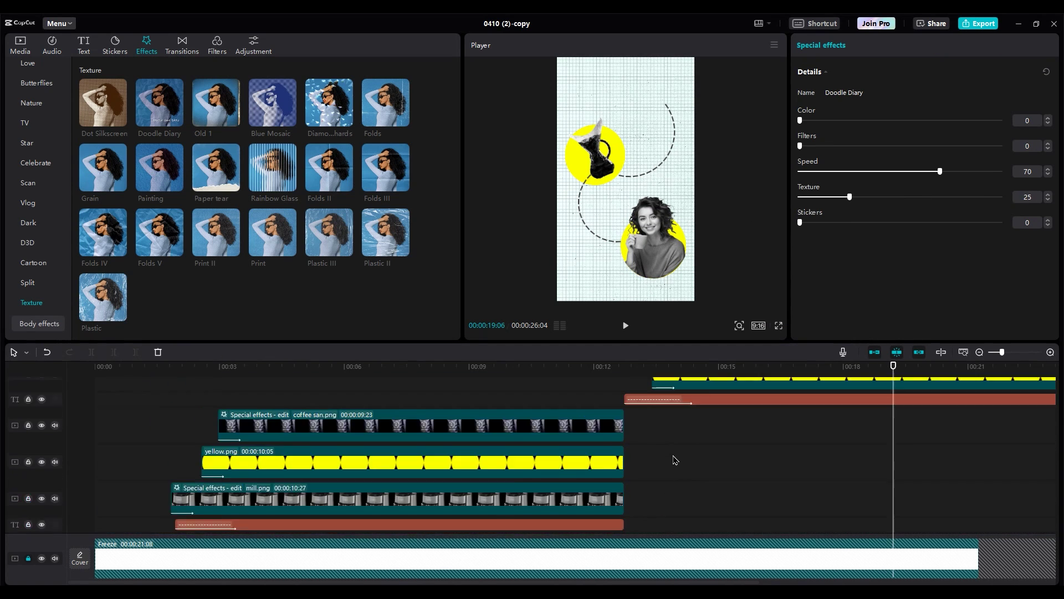
scroll(670, 462, down, 3)
drag(656, 465, 393, 434)
scroll(393, 434, up, 3)
right_click(398, 386)
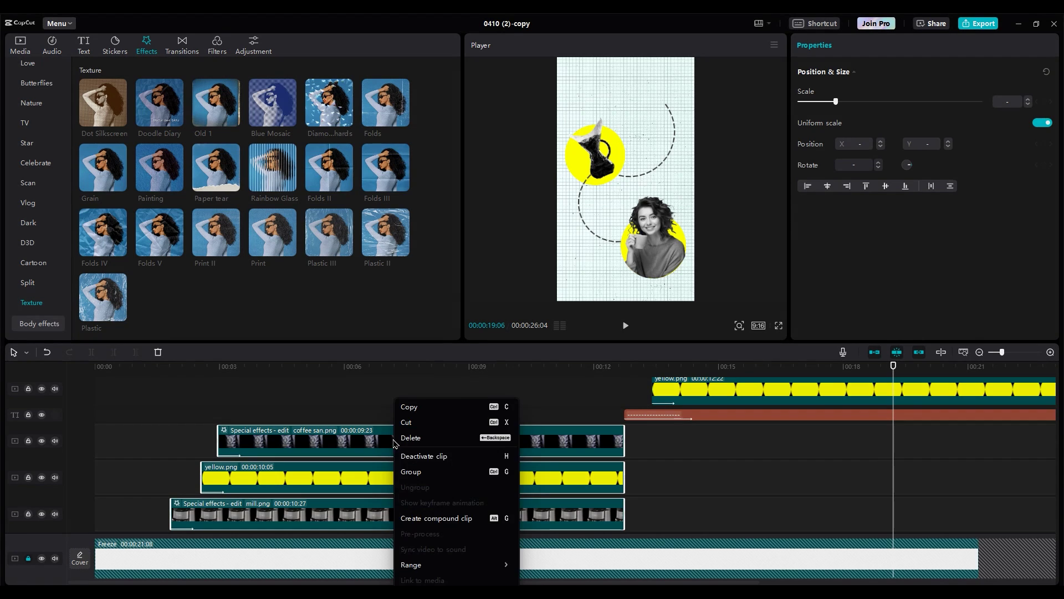
click(432, 519)
click(481, 382)
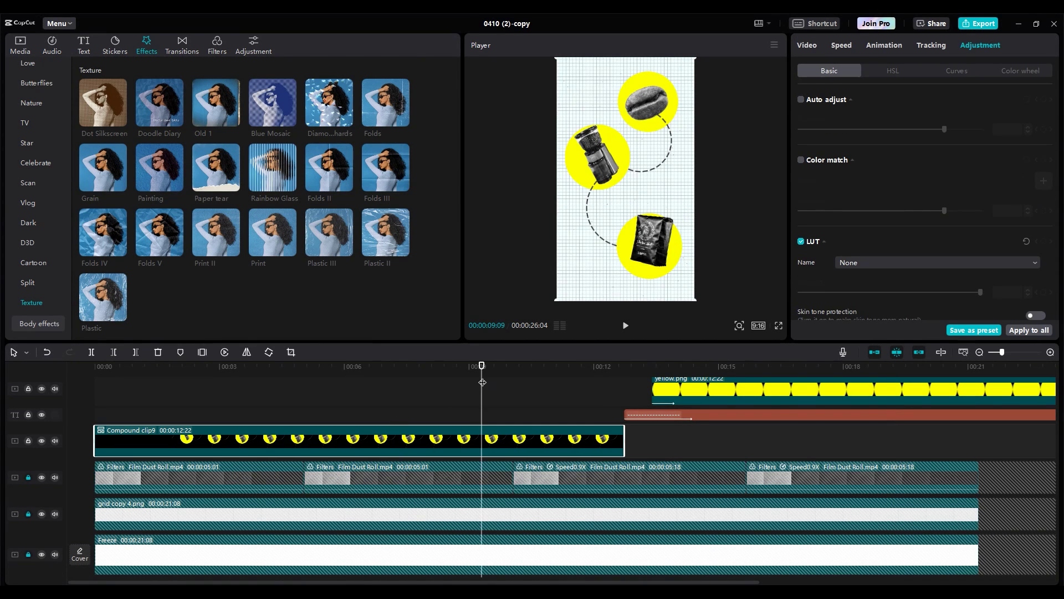
key(space)
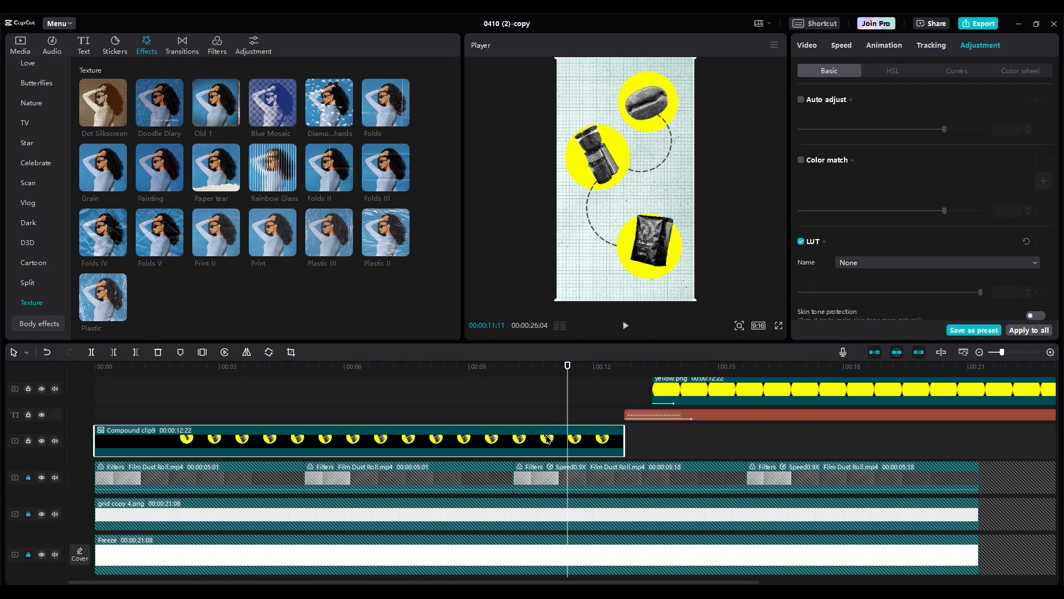
Place the starting keyframe of the compound clip's movement at about 2.5 s
click(374, 368)
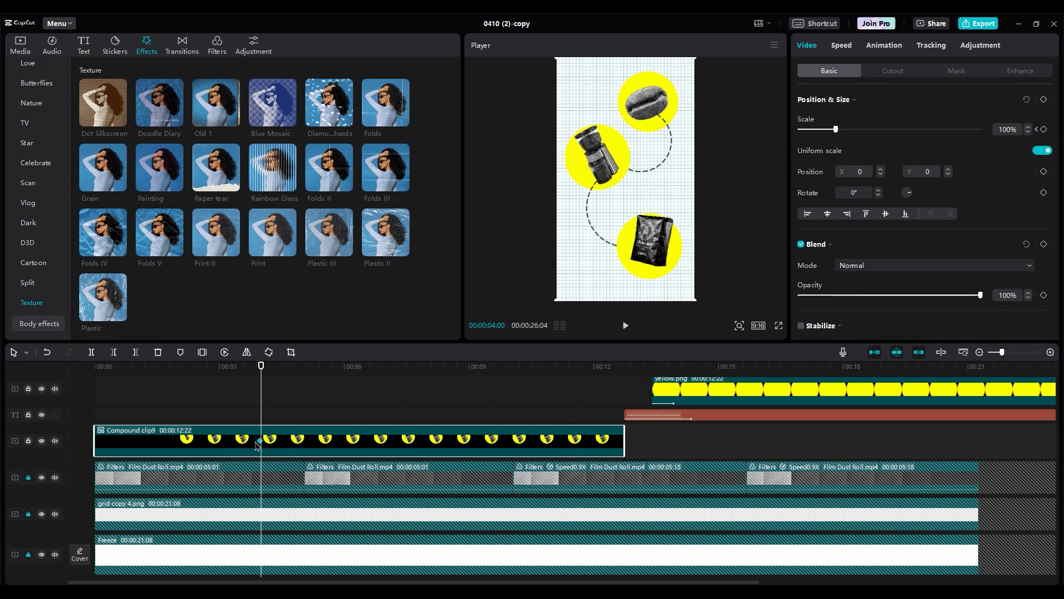
click(169, 375)
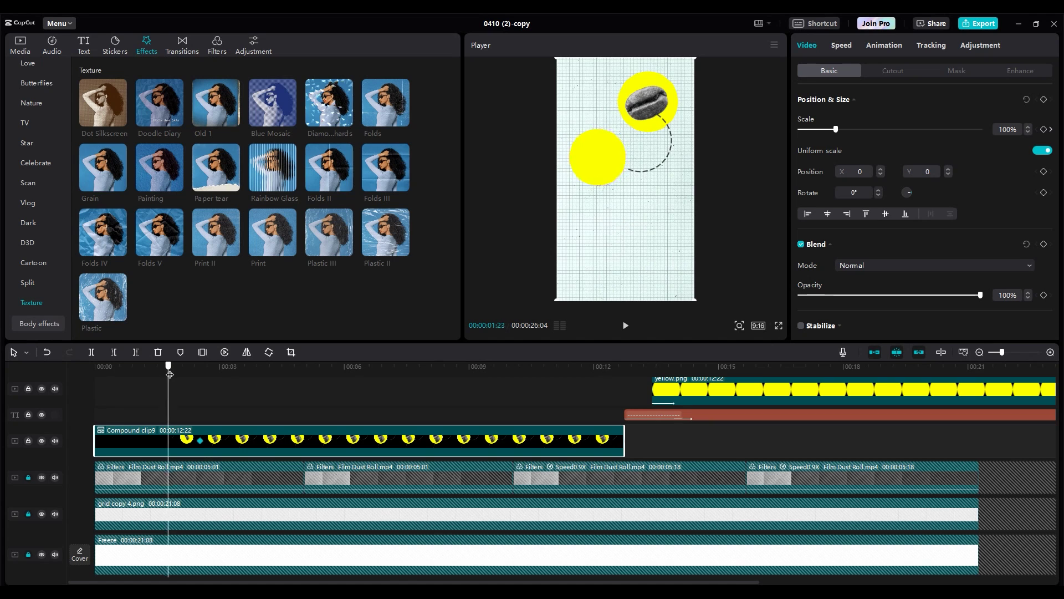
click(199, 442)
Move the compound clip upward at about 6 s so the coffee bag sits near the frame's upper edge, and preview the motion
drag(199, 380, 344, 381)
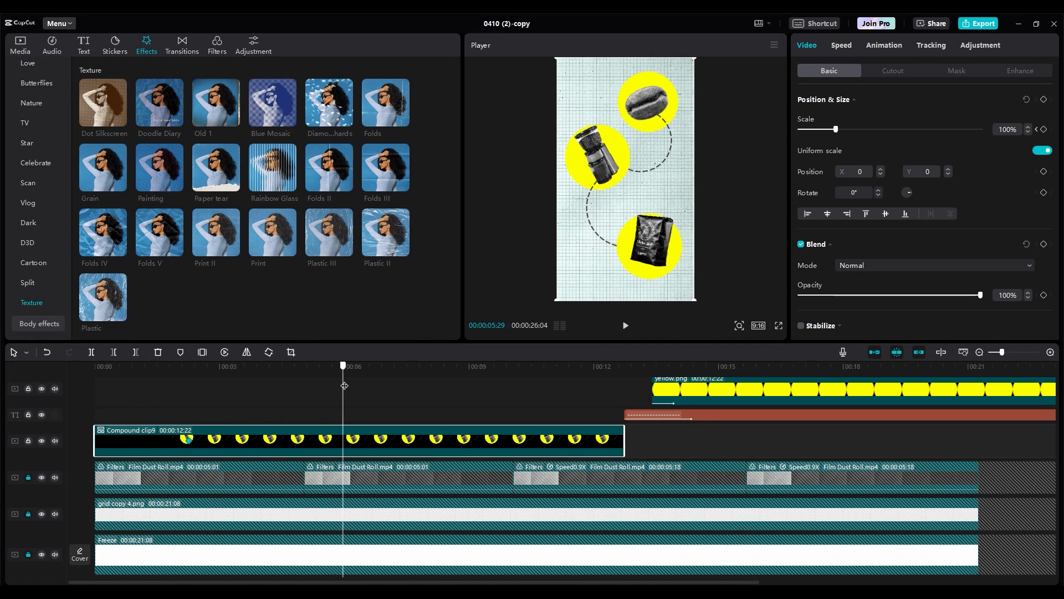
drag(643, 227, 652, 102)
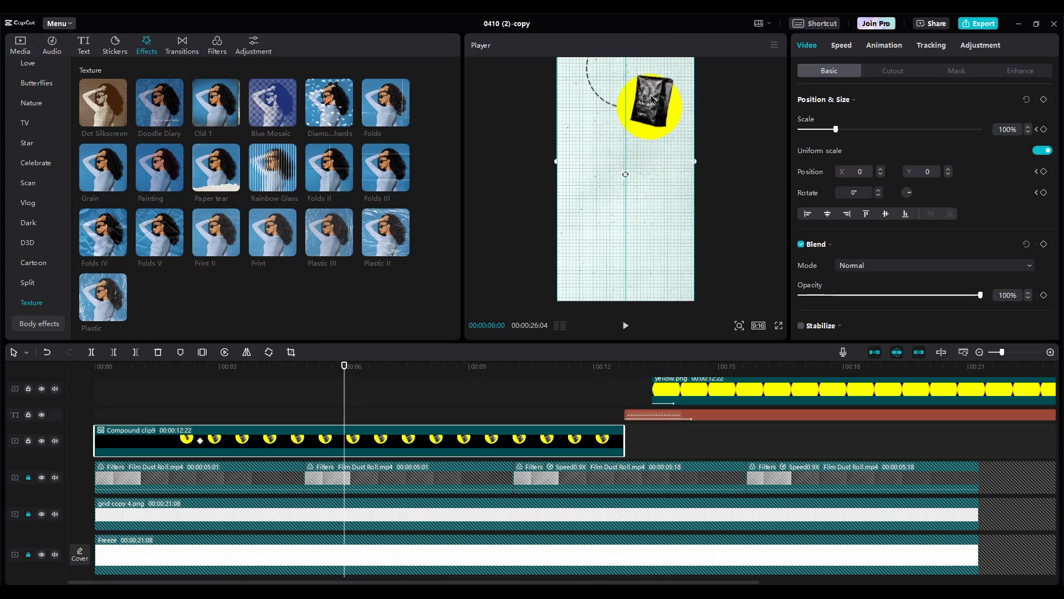
click(189, 402)
key(space)
drag(650, 232, 641, 101)
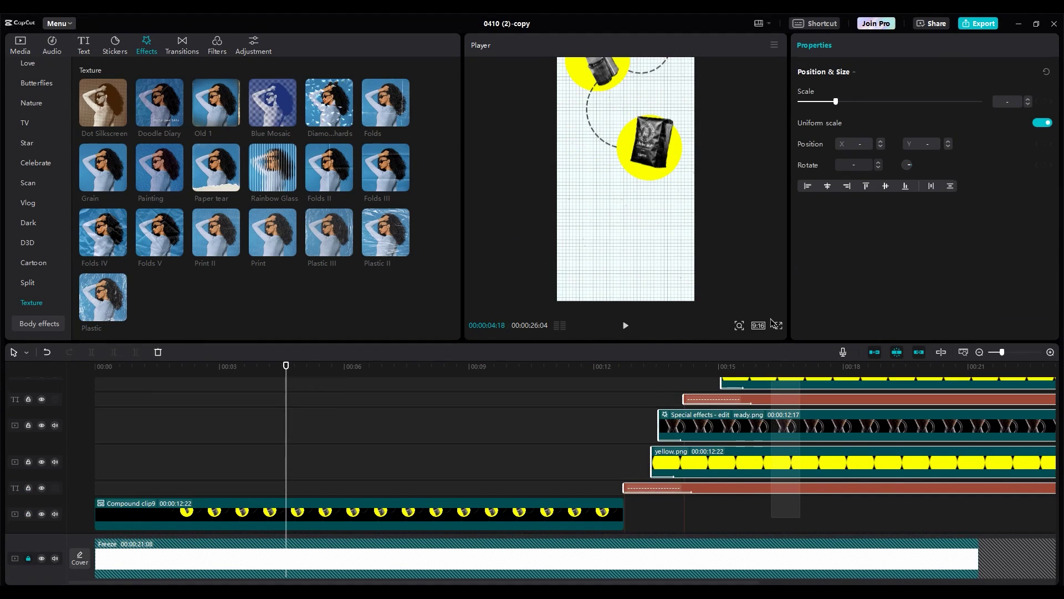
Combine the second circle group's clips into one compound clip and place it below the first, starting at about 4.5 s
scroll(776, 437, up, 2)
right_click(798, 400)
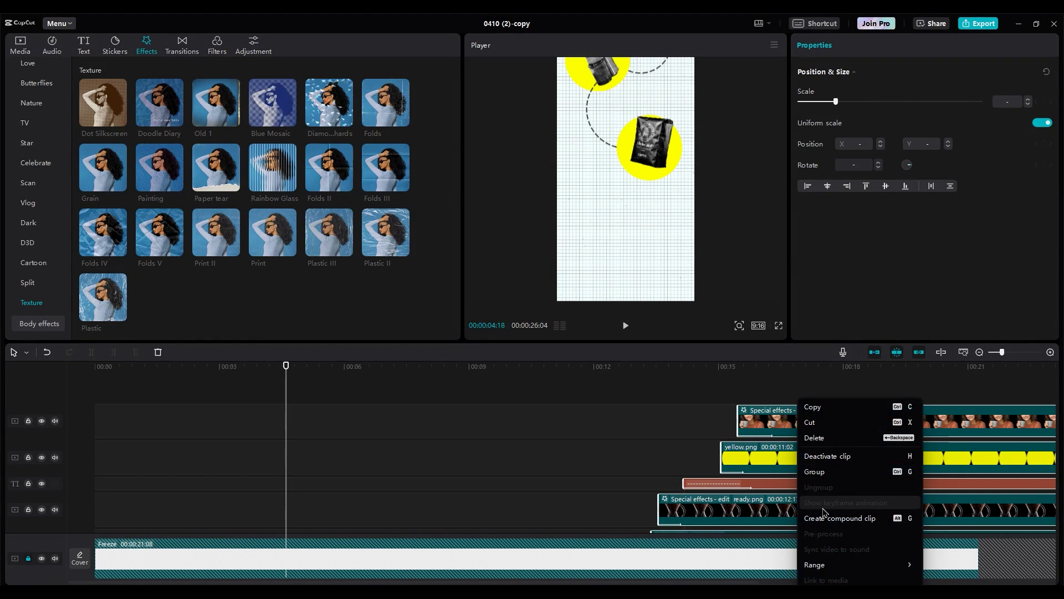
click(822, 514)
drag(690, 427, 337, 463)
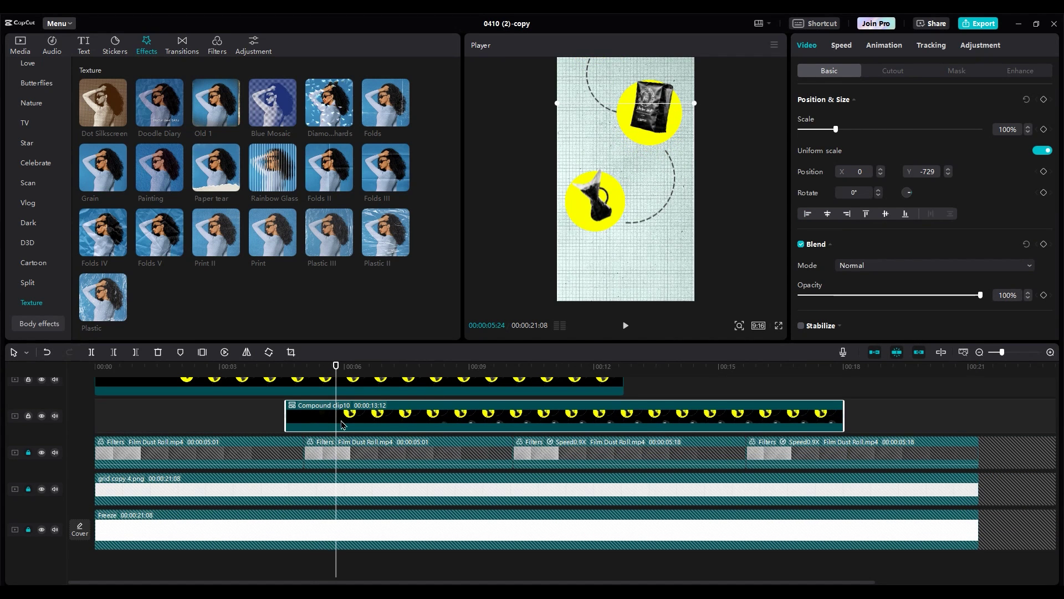
Match the second compound clip's scroll to the first one's, keyframing its Y position to -279 at 6 s
scroll(342, 425, up, 2)
click(309, 424)
key(space)
key(space)
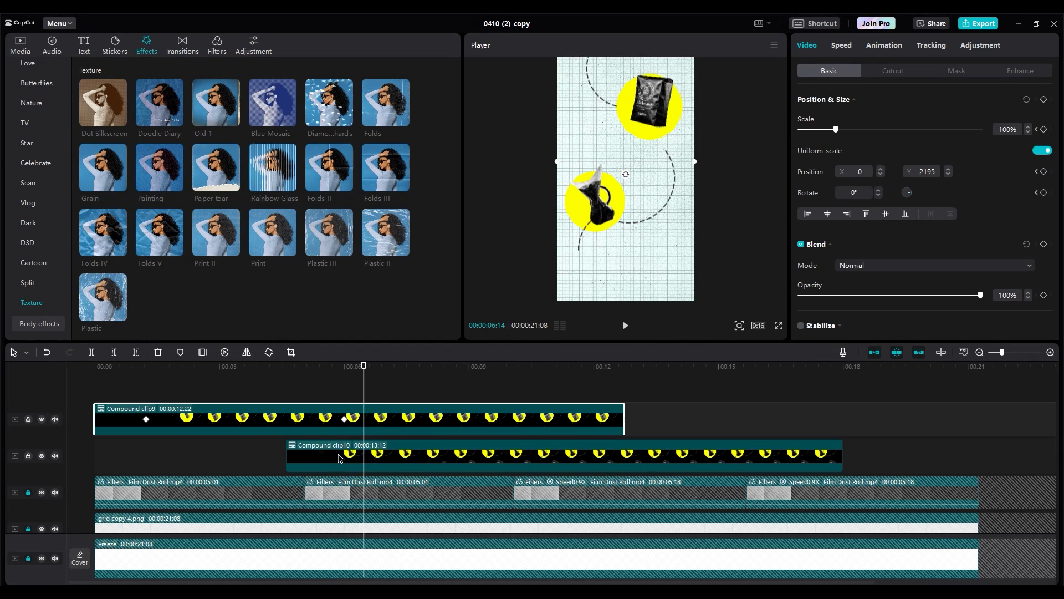
click(344, 419)
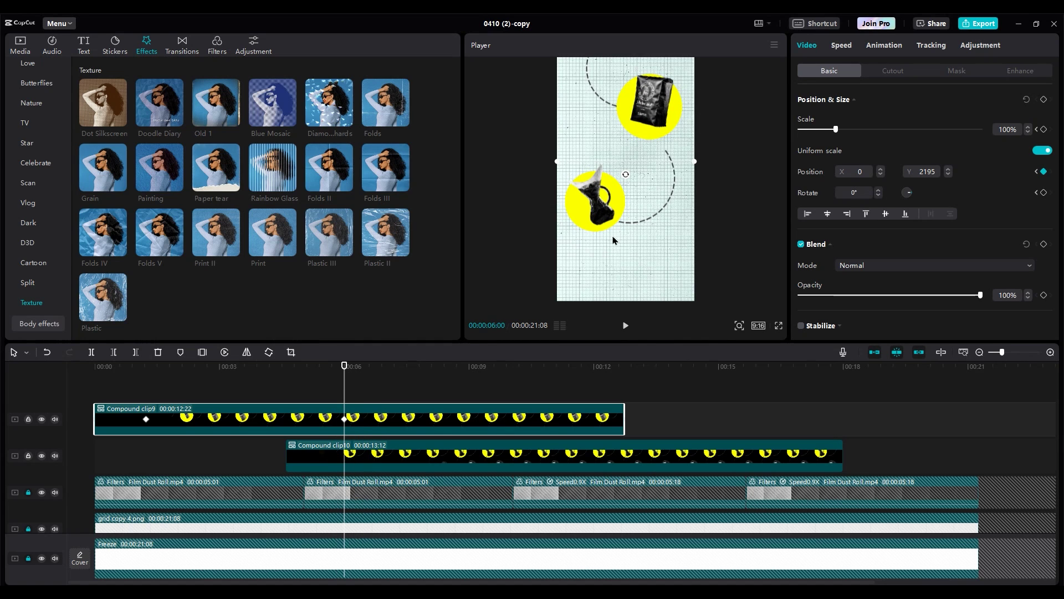
drag(613, 240, 627, 198)
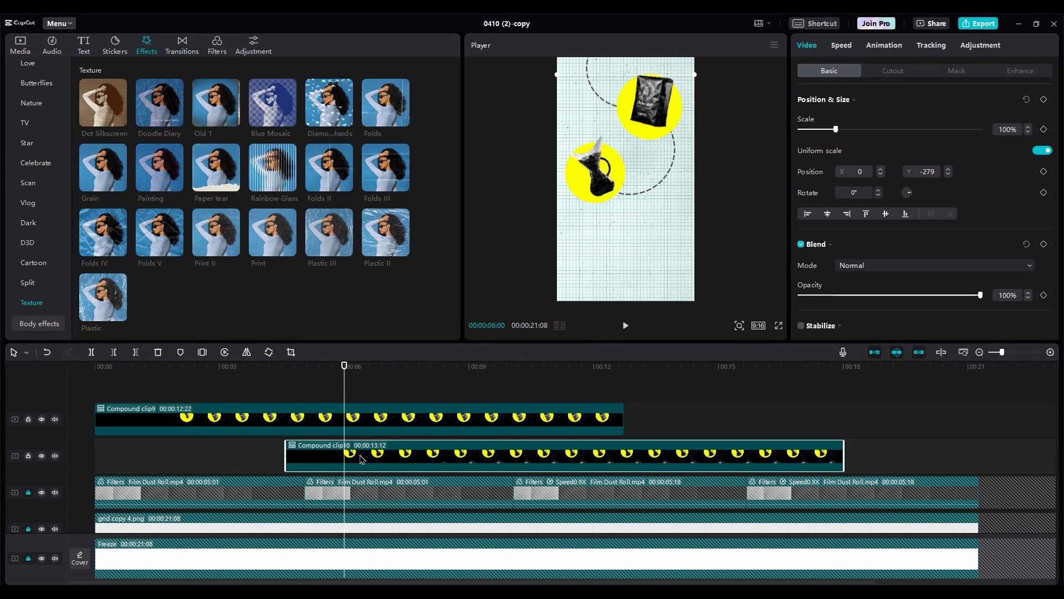
drag(369, 458, 419, 458)
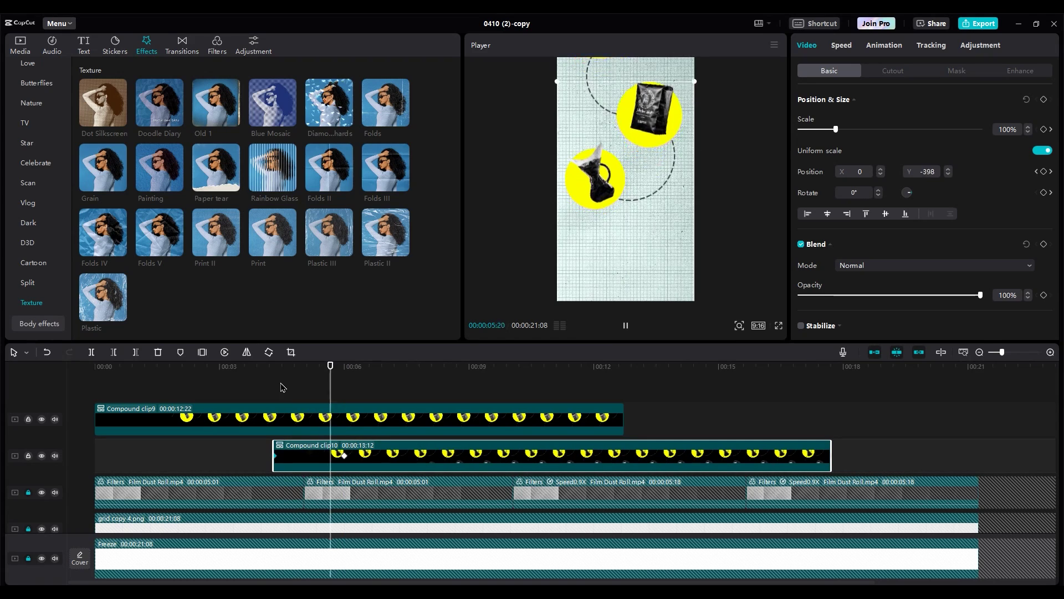
Play back the scroll between the groups from the start and trim both compound clips to end at about 9.4 s
click(258, 388)
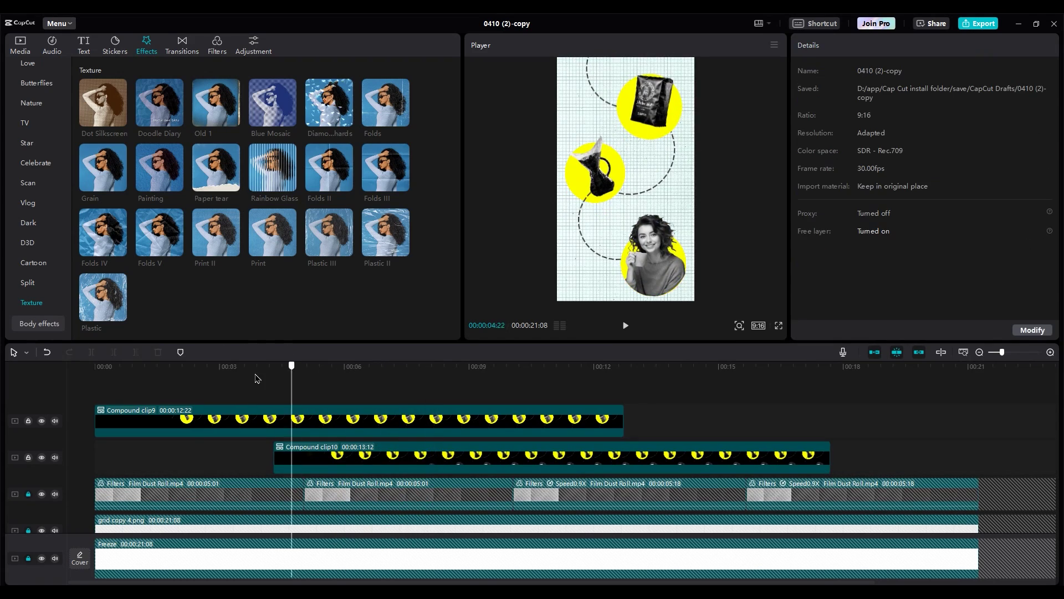
click(89, 382)
key(space)
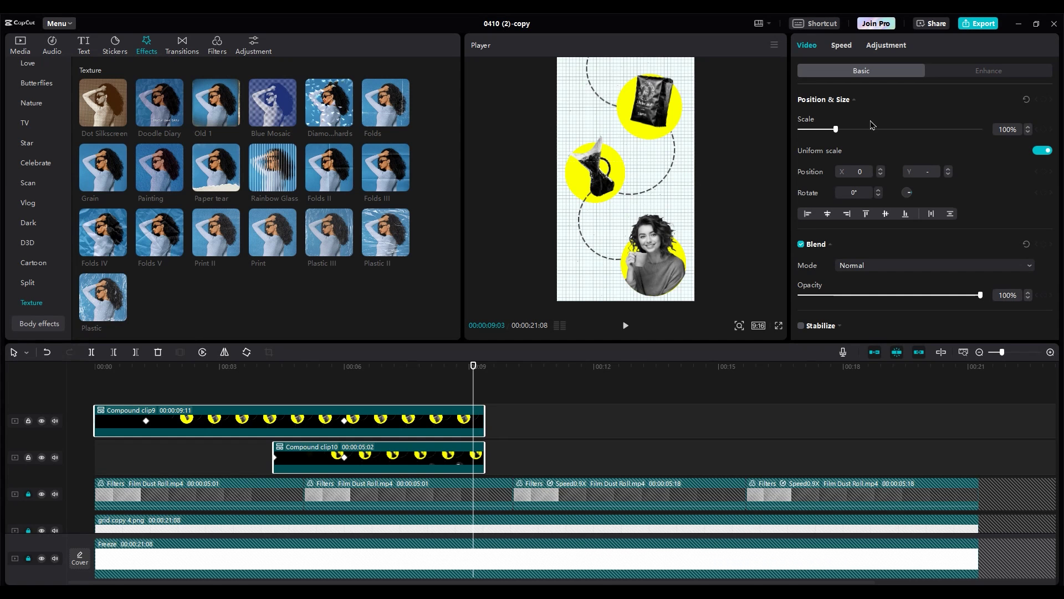
Apply the Slide Left out animation to both compound clips and preview the exit
click(476, 406)
click(884, 46)
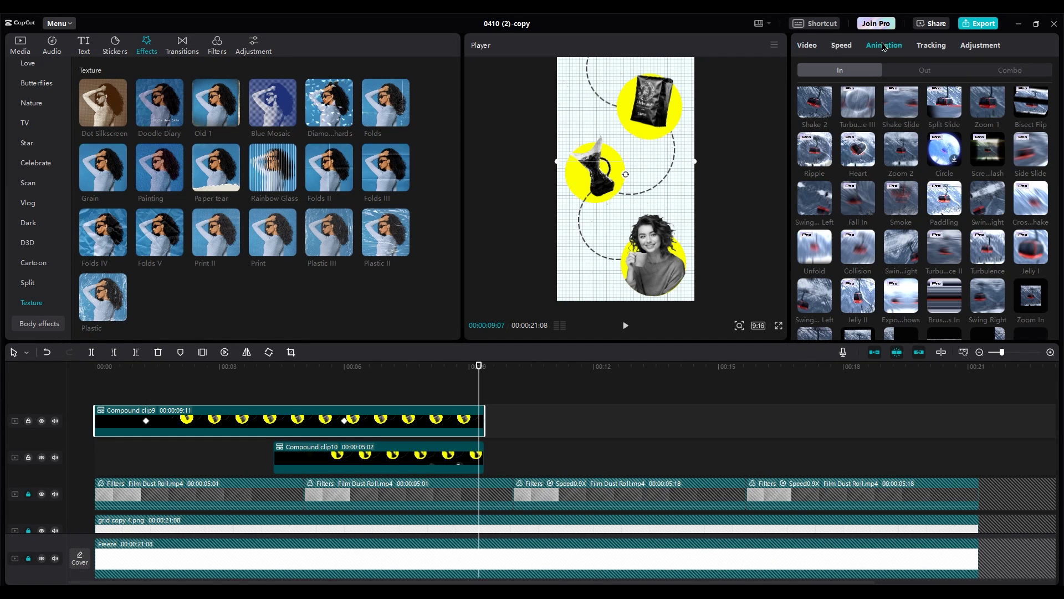
scroll(909, 199, down, 2)
click(924, 70)
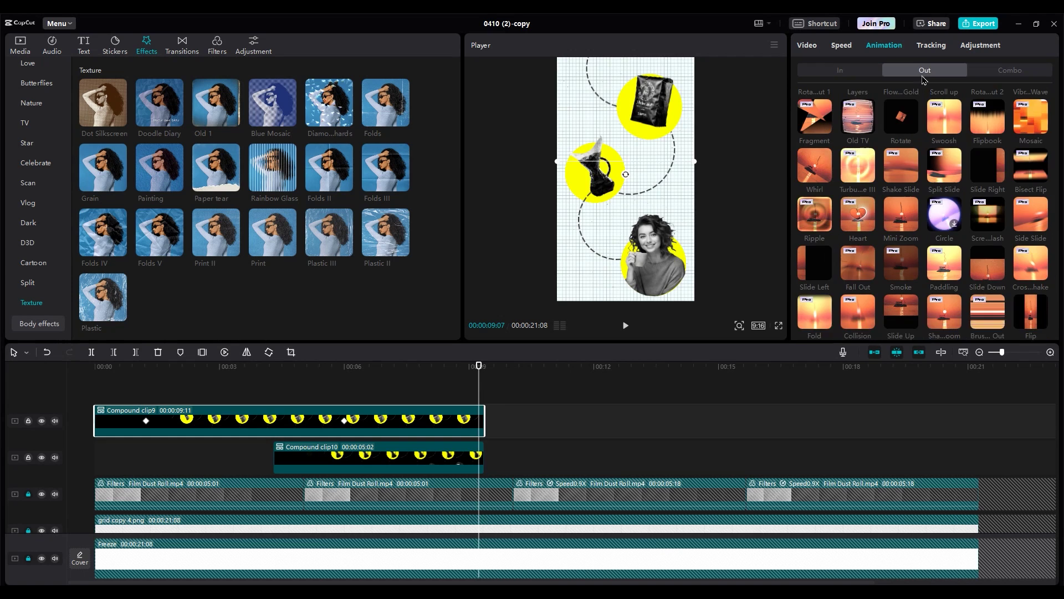
click(806, 279)
click(466, 457)
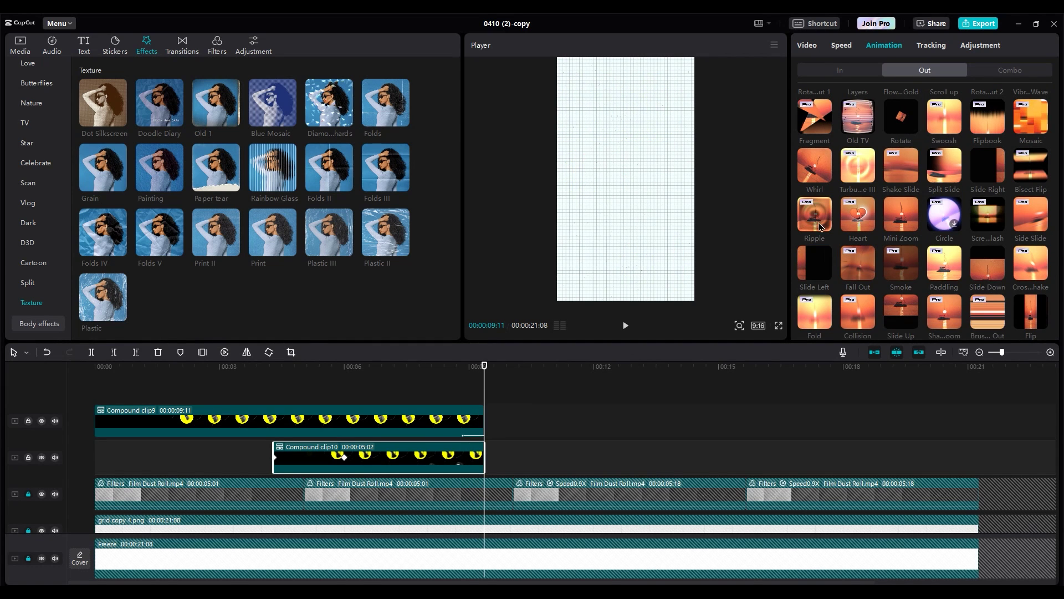
click(444, 394)
key(space)
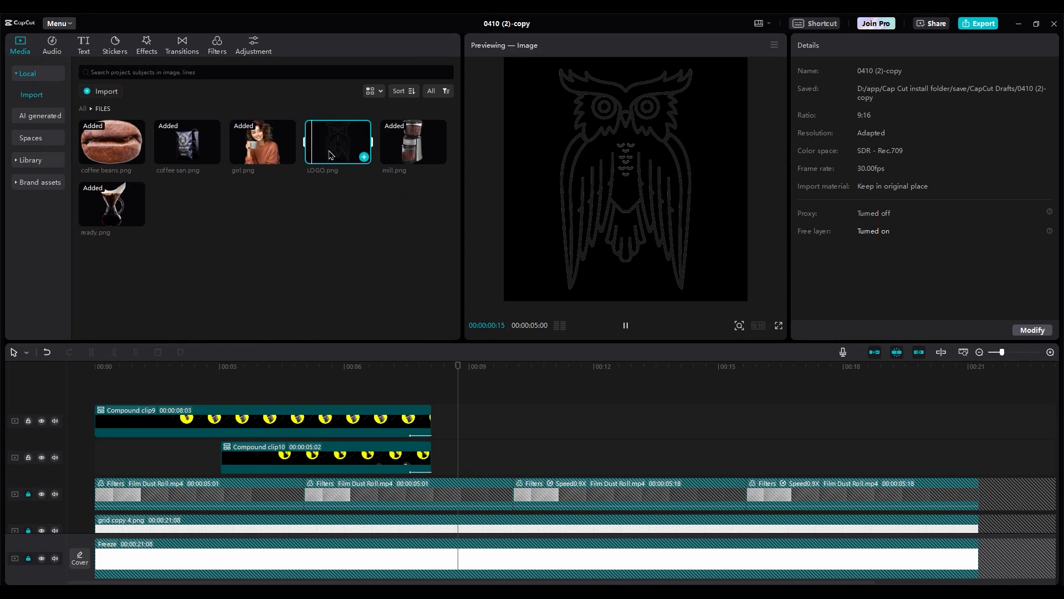
Place LOGO.png directly after the first compound clip and scale the owl down slightly
drag(327, 154, 441, 440)
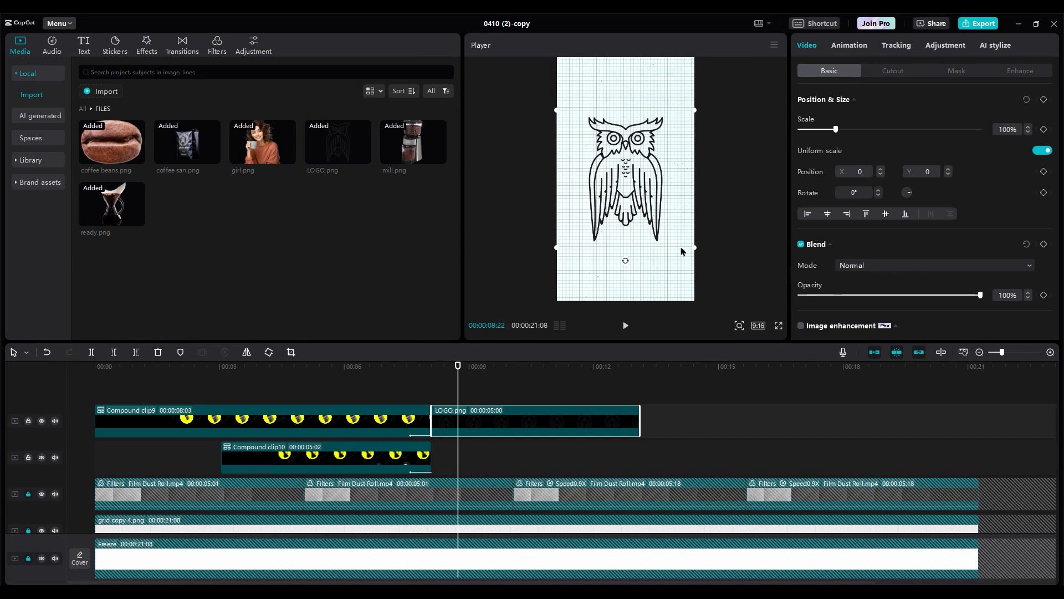
mouse_move(696, 248)
mouse_down()
mouse_move(677, 239)
mouse_move(685, 244)
mouse_up()
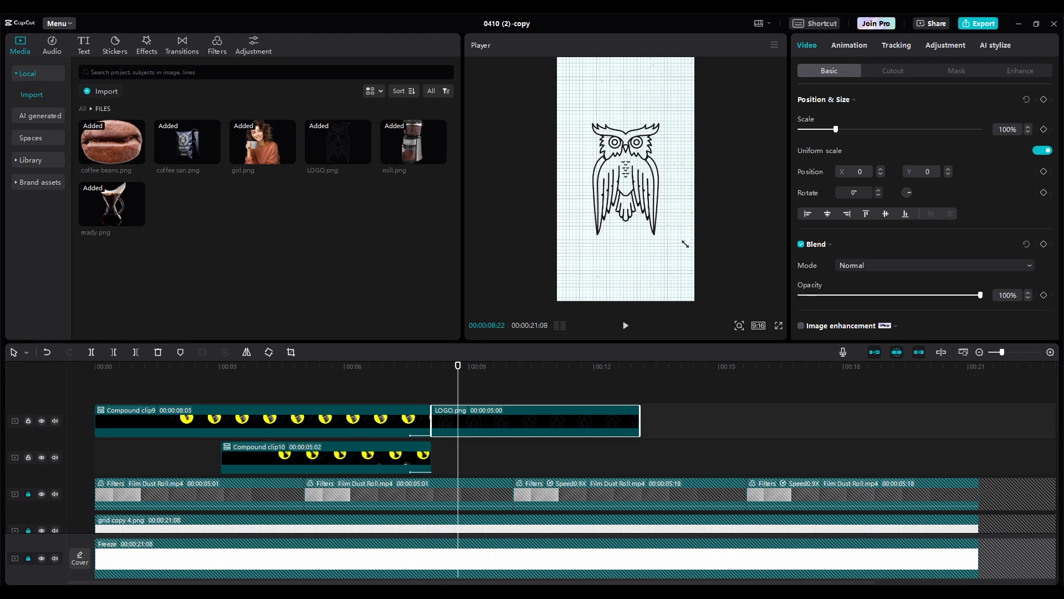
Add a black "Peter Mckinnon" title in Career-Mediumblack above the owl and extend it to the end of the logo clip
click(83, 44)
drag(102, 101, 434, 400)
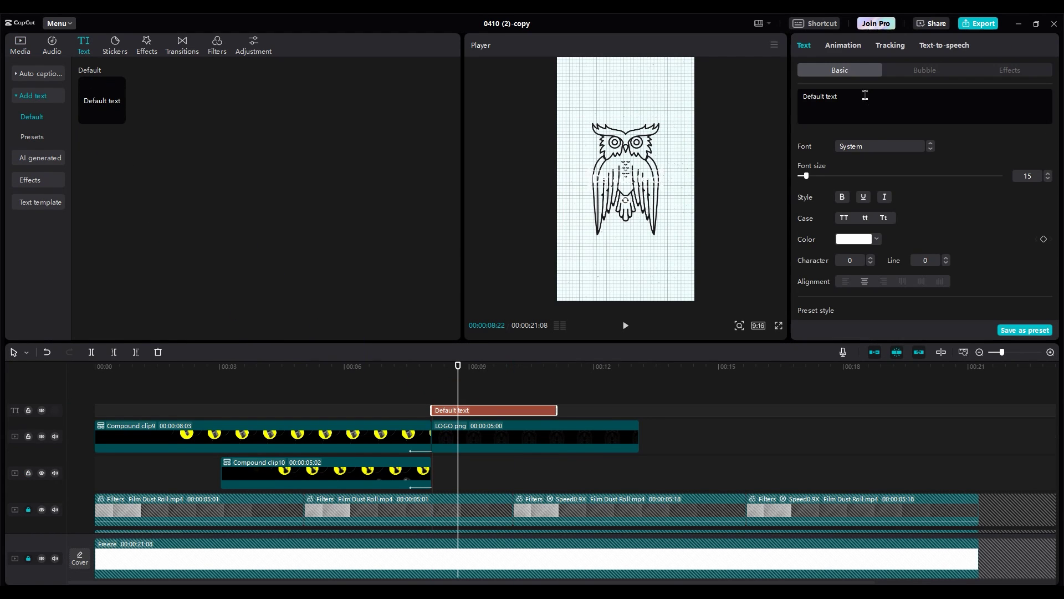
text(PETER MCKINNON)
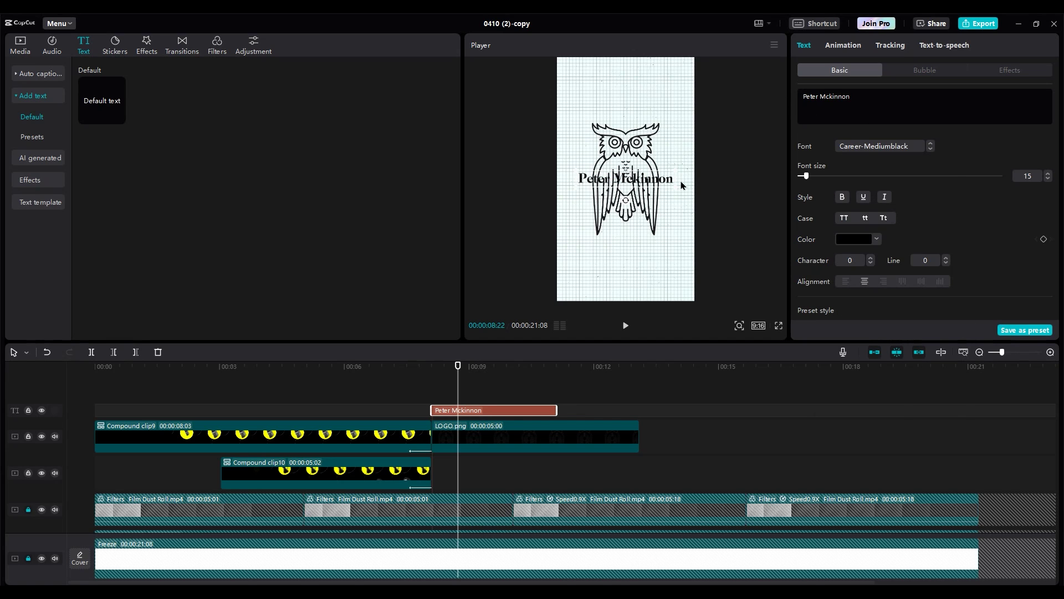
drag(665, 176, 665, 112)
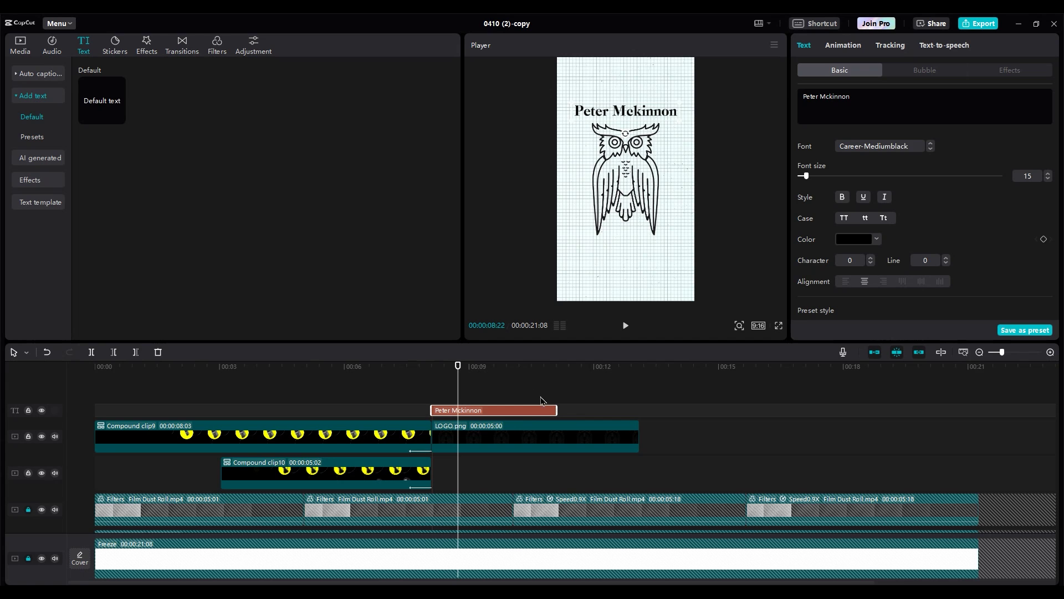
drag(557, 408, 636, 413)
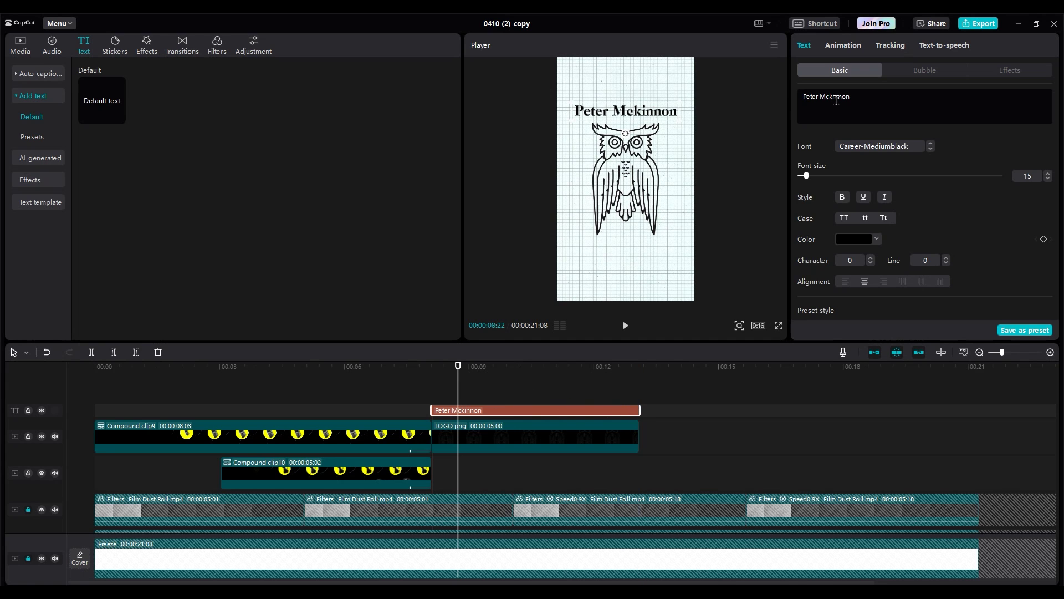
Apply the Type 1 in animation to the title with a duration of 0.9 s
click(843, 46)
click(935, 159)
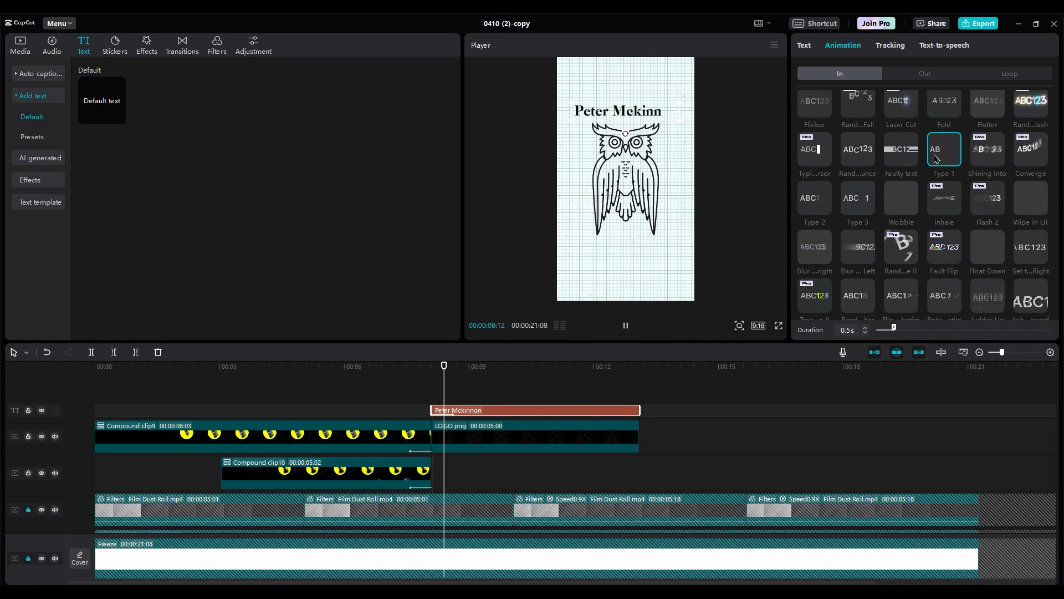
click(864, 329)
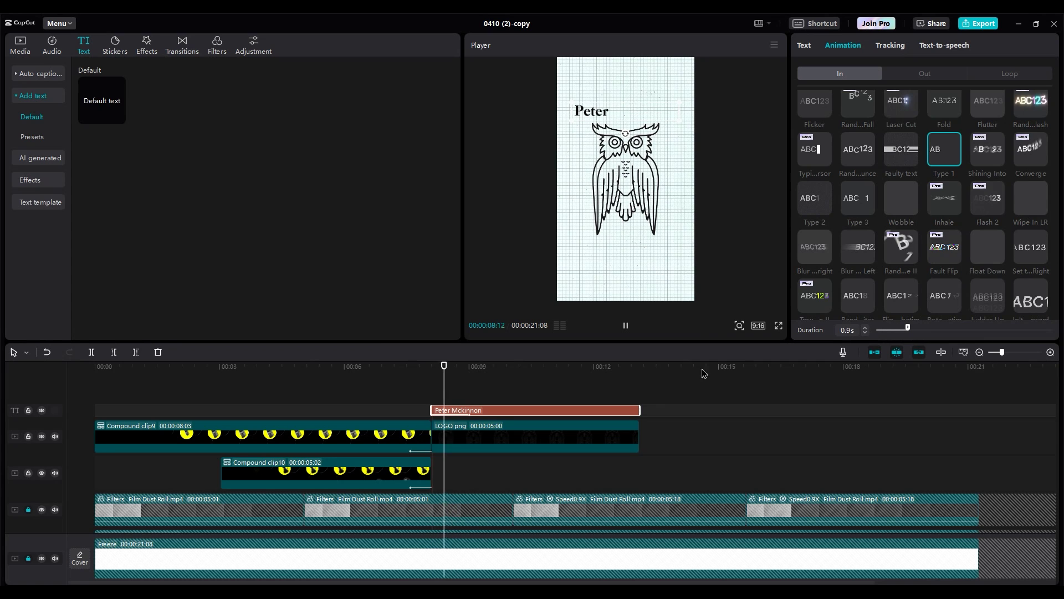
Duplicate the title onto a new track above it and blank out the copy's text
drag(468, 410, 465, 390)
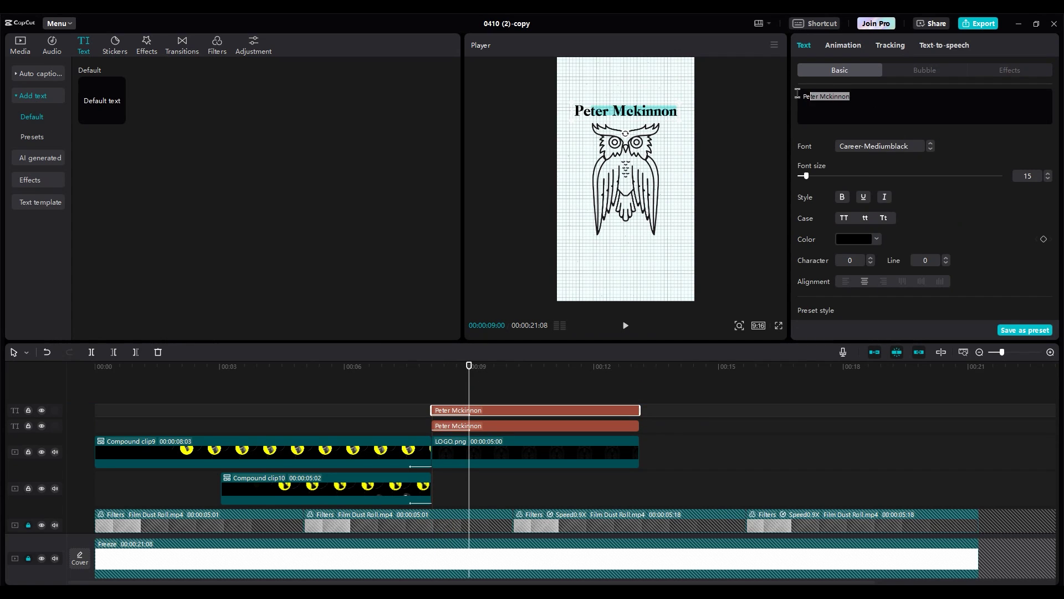
key(BackSpace)
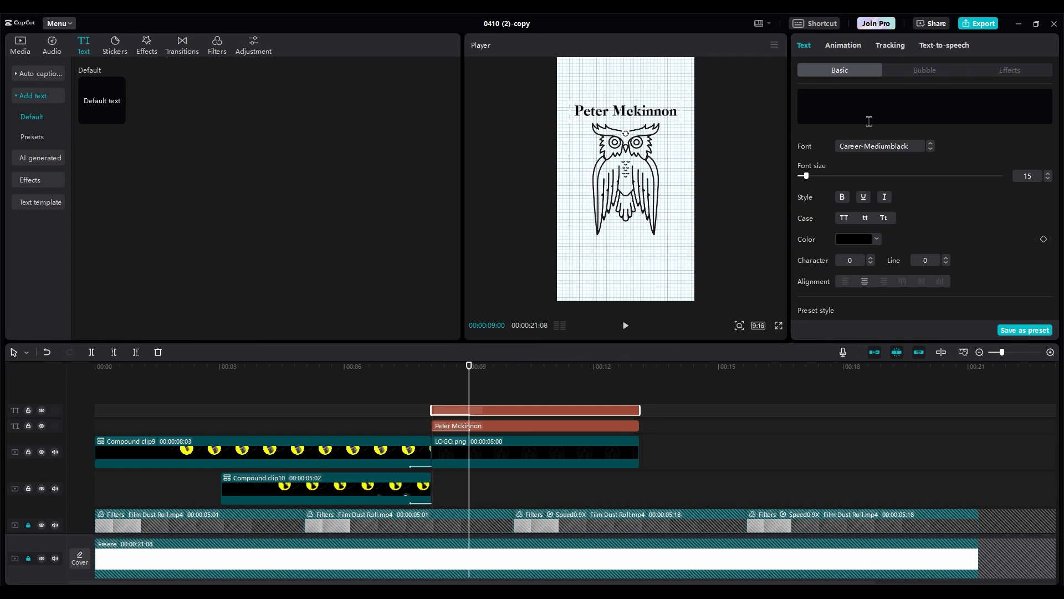
Give the blank text copy a yellow FFDE00 background with Rounded rectangle and Height set to 0%
scroll(869, 122, down, 5)
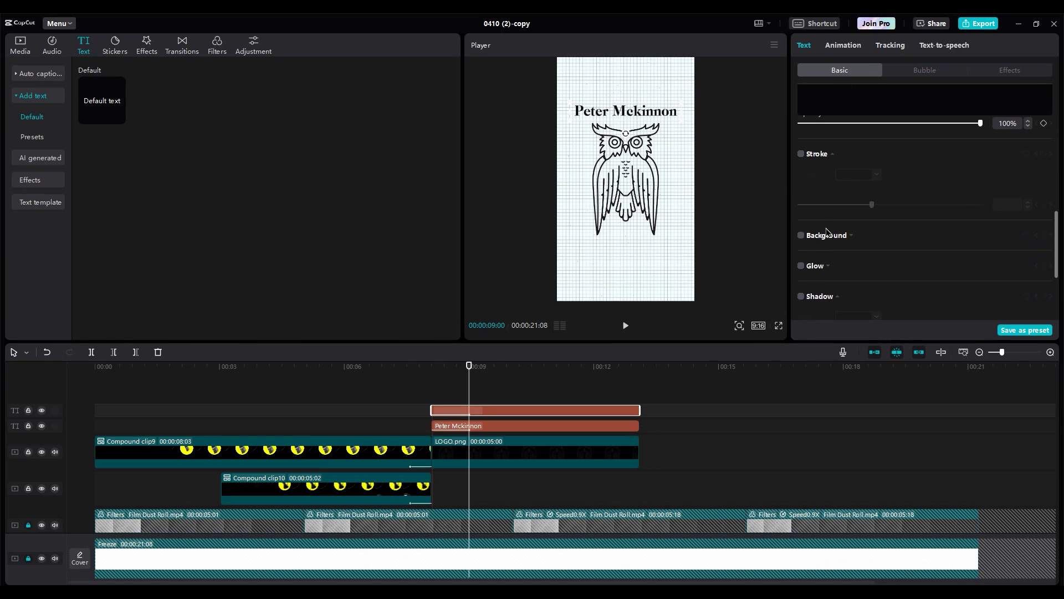
click(802, 235)
click(858, 275)
click(857, 304)
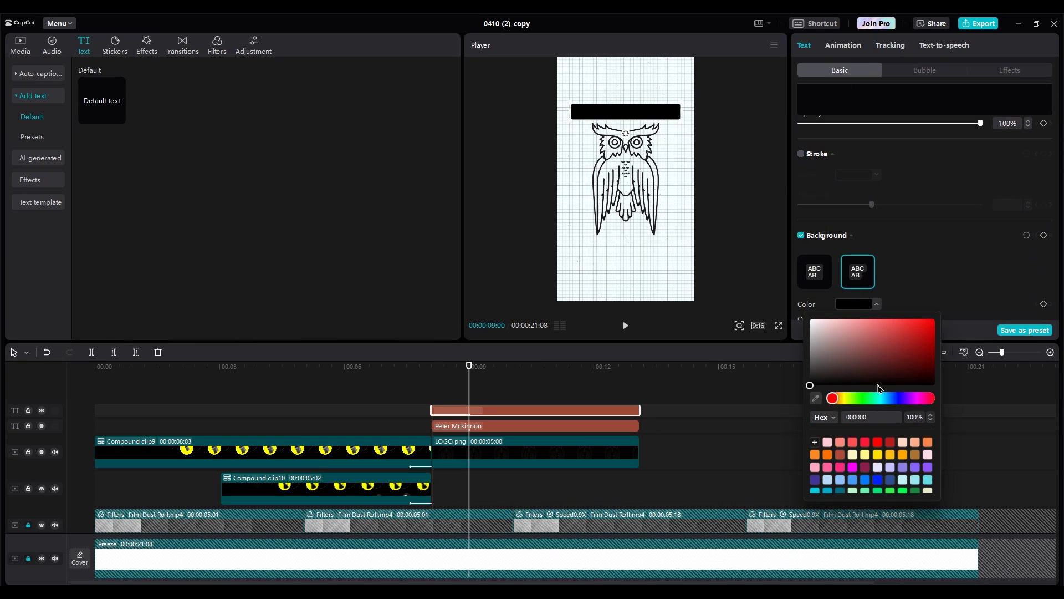
click(878, 456)
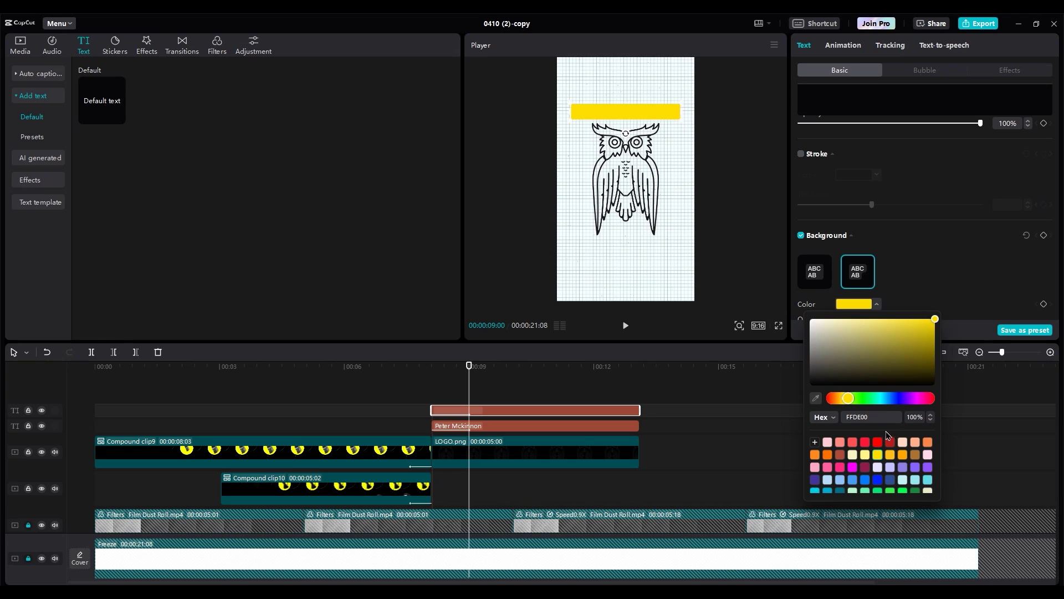
click(956, 272)
scroll(956, 271, down, 3)
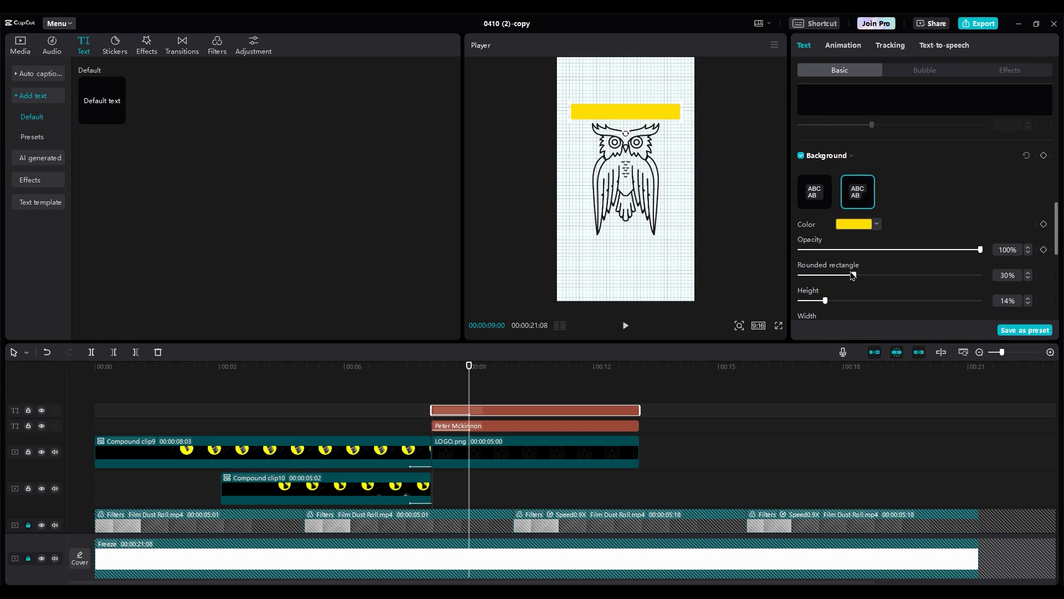
scroll(846, 292, down, 1)
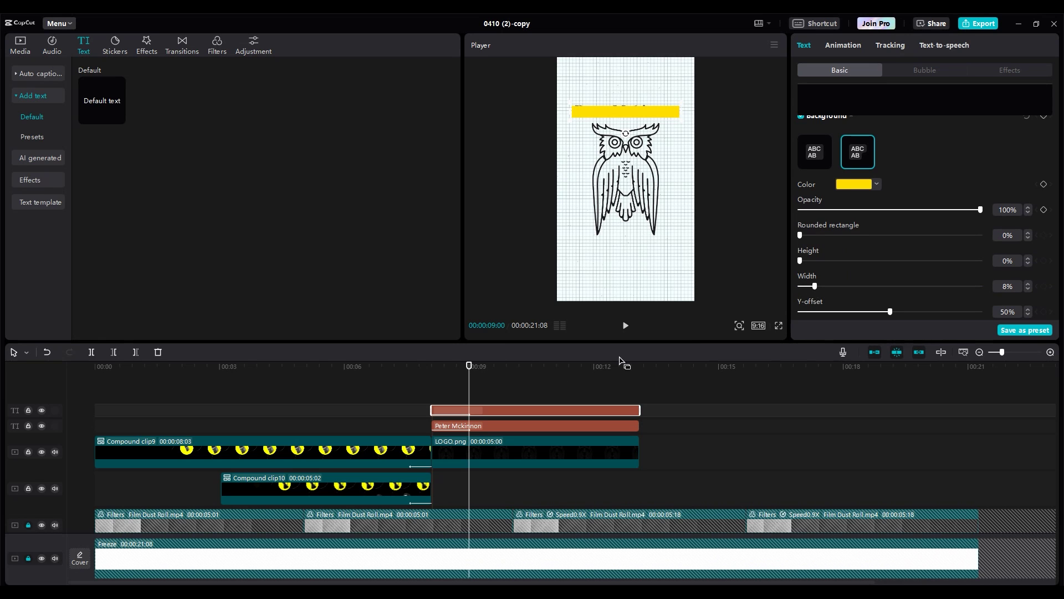
Layer the title in front of the yellow bar and remove the bar's text animation
drag(474, 432, 474, 409)
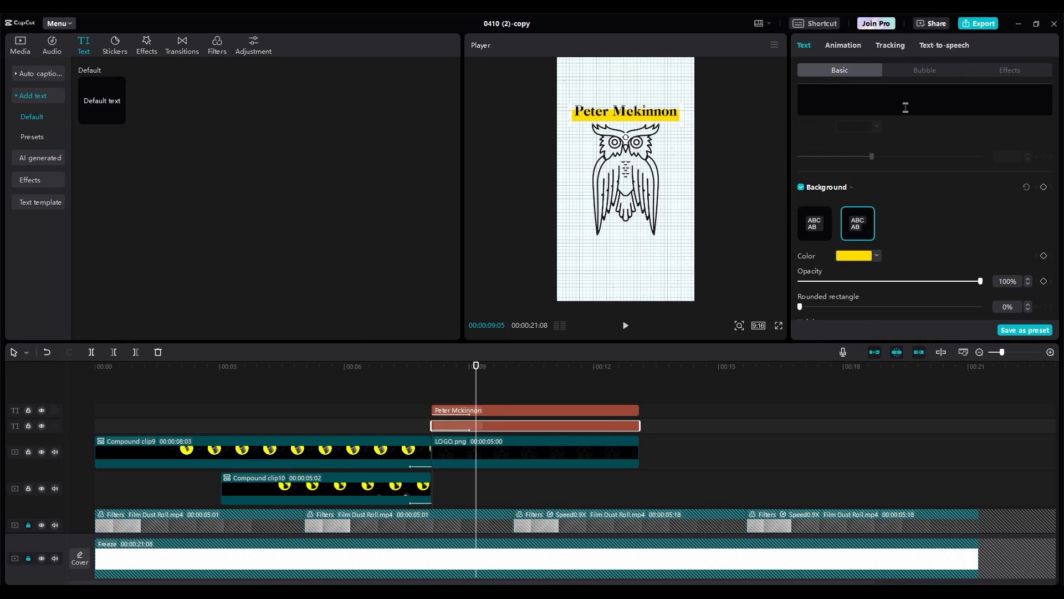
click(842, 46)
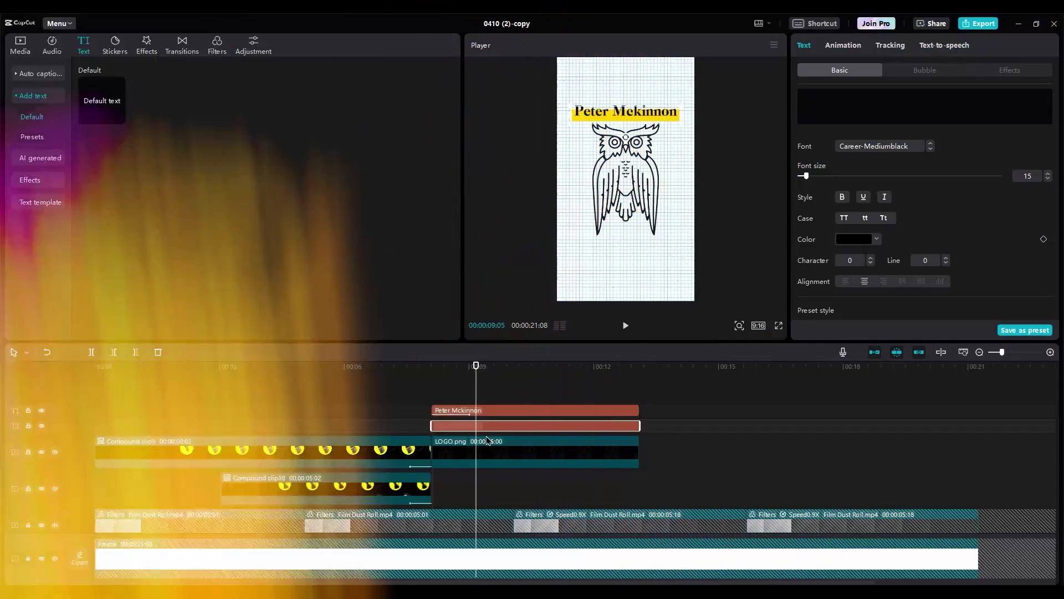
Convert the yellow bar to a compound clip and apply a Horizontal mask rotated to 270° at the bar's left edge
right_click(488, 440)
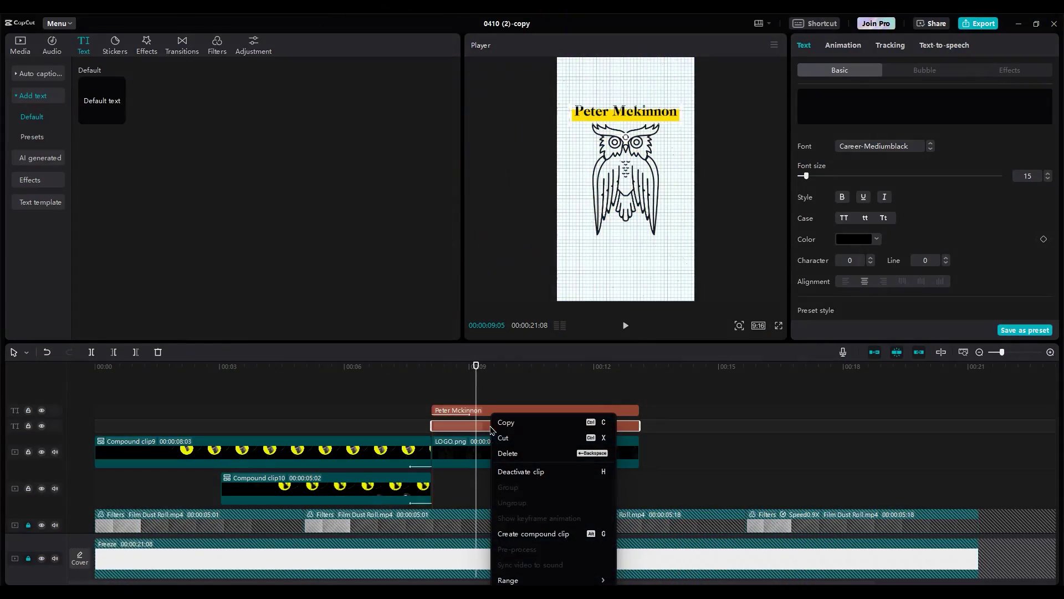
click(526, 534)
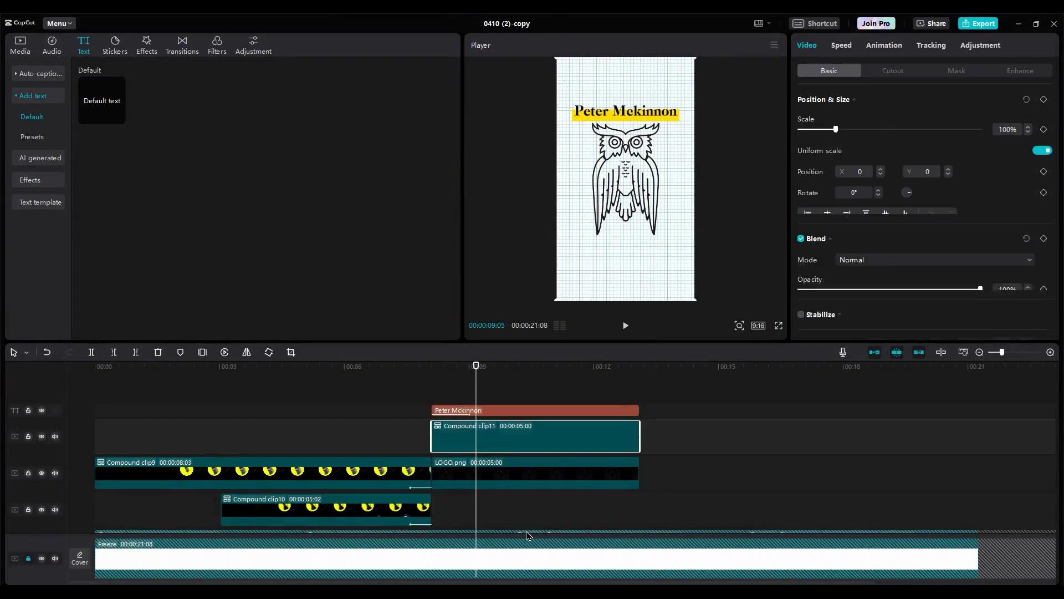
click(952, 71)
click(865, 137)
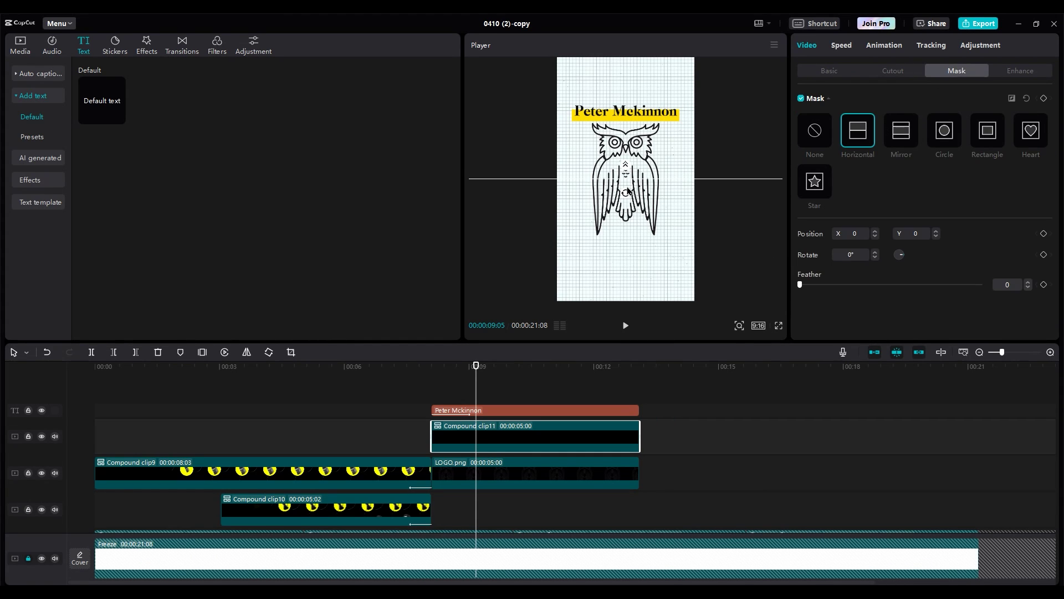
drag(628, 191, 660, 129)
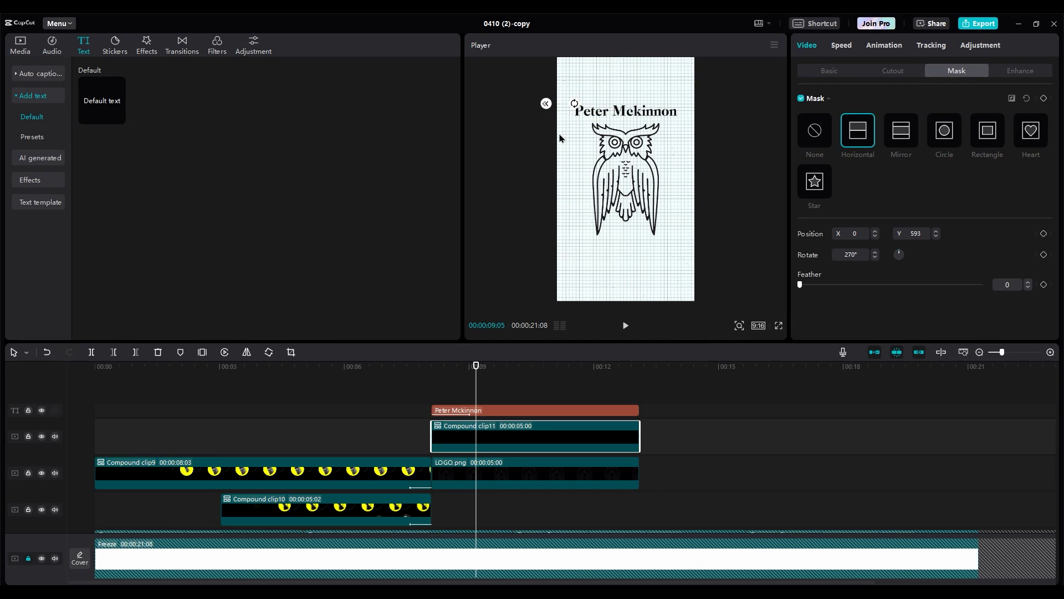
Keyframe the mask's position to wipe the bar in from left to right, and delay the clip's start to about 8.5 s
click(1035, 235)
drag(432, 378, 491, 378)
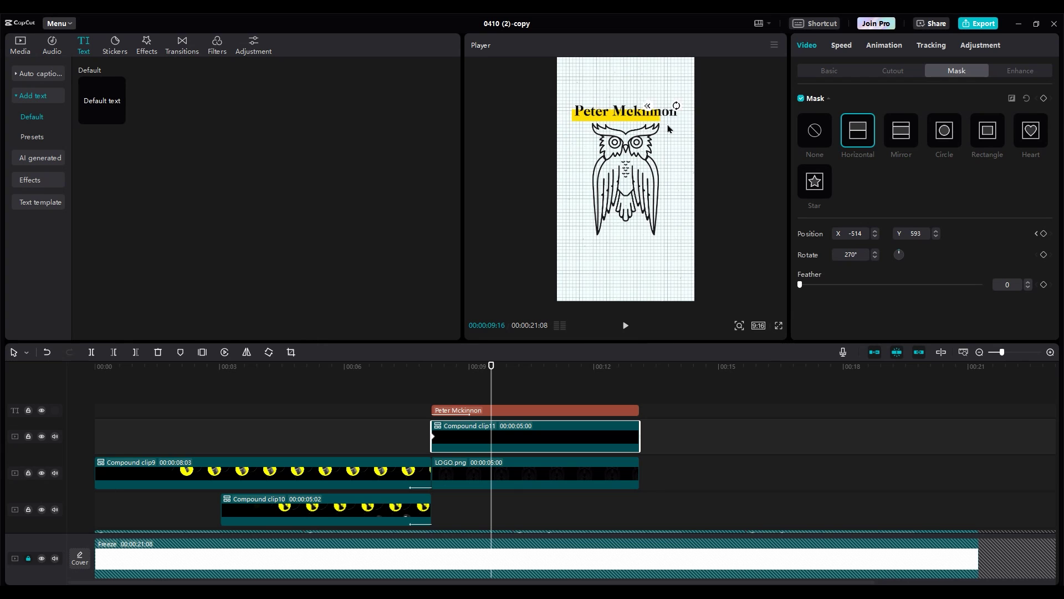
drag(458, 441, 476, 442)
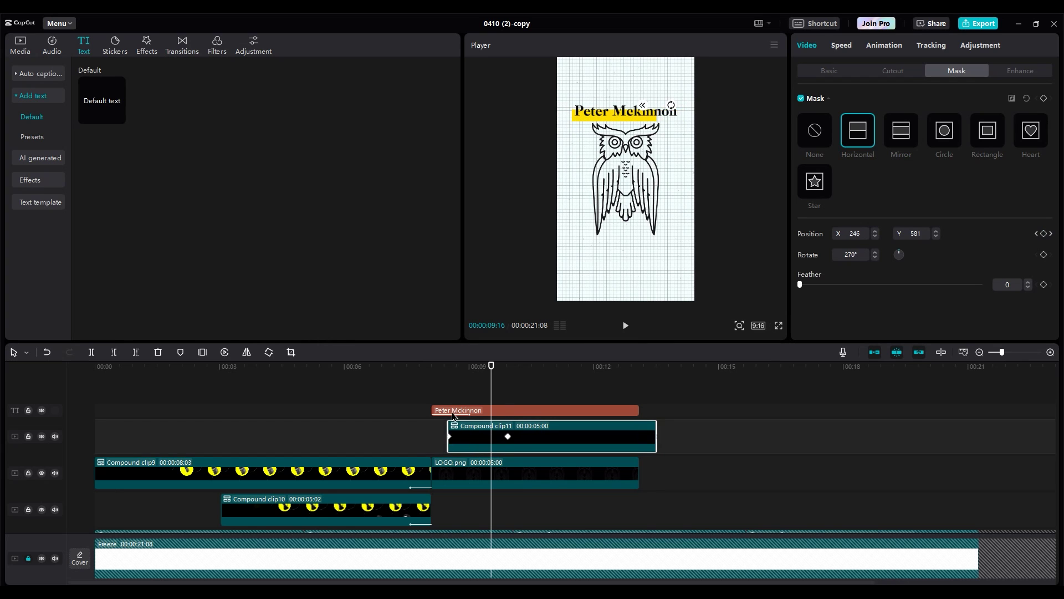
Apply the Slide Up in-animation to the LOGO.png clip
click(434, 388)
key(space)
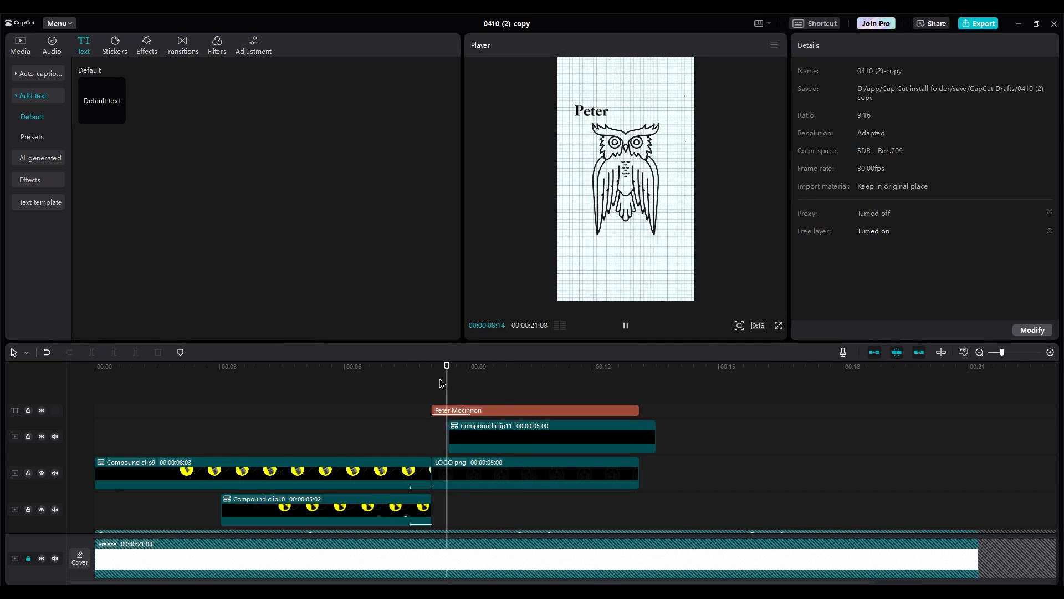
click(498, 444)
click(507, 437)
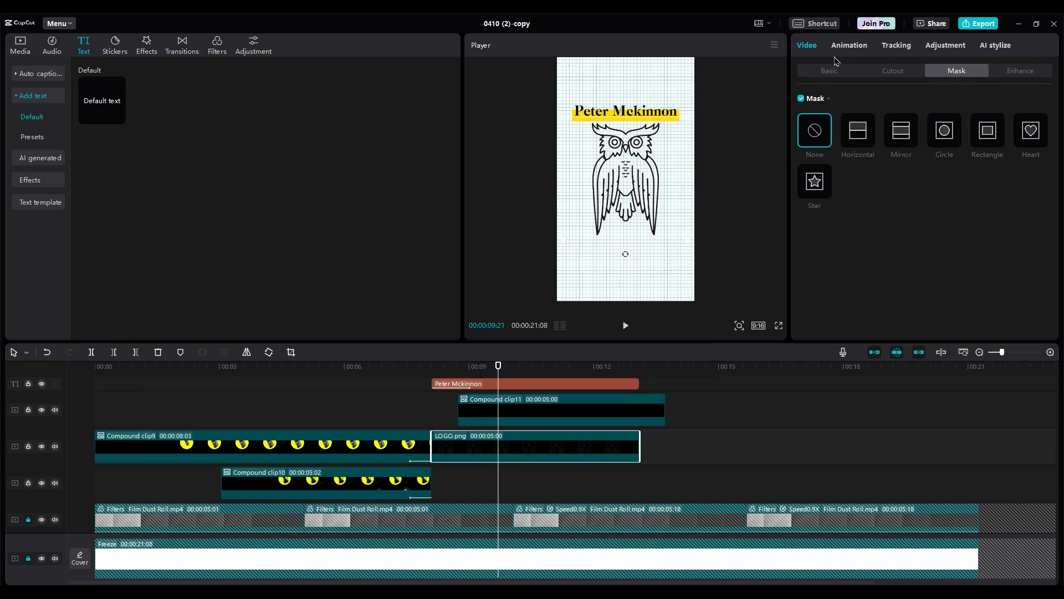
click(848, 45)
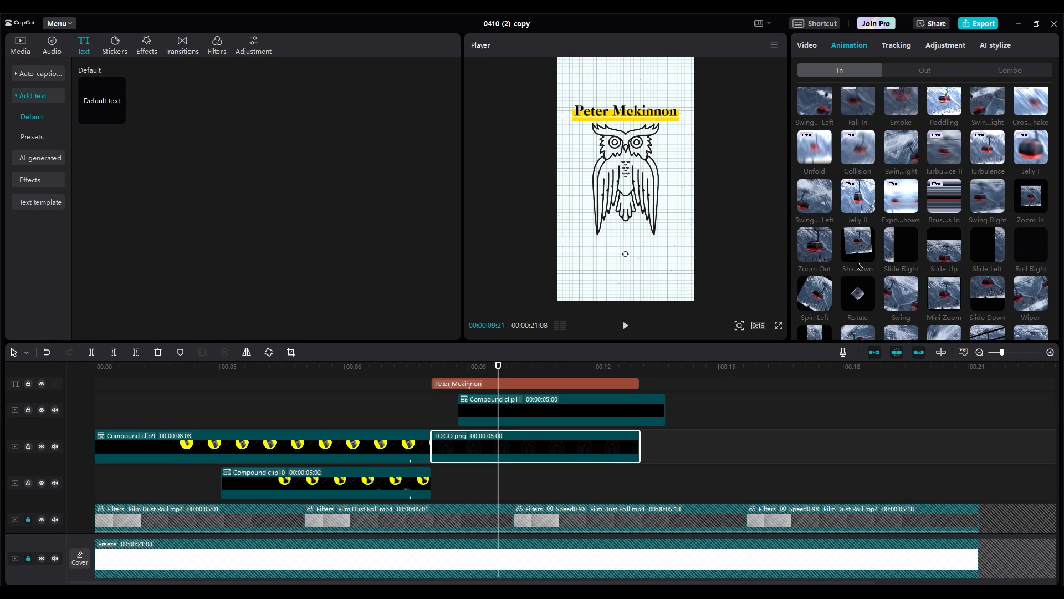
scroll(836, 299, down, 1)
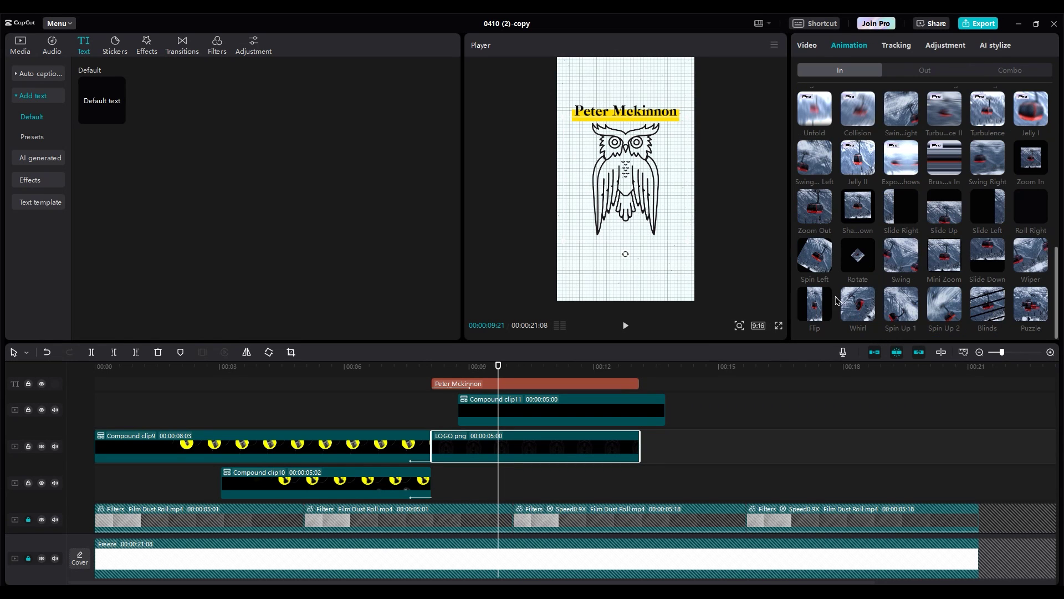
click(943, 221)
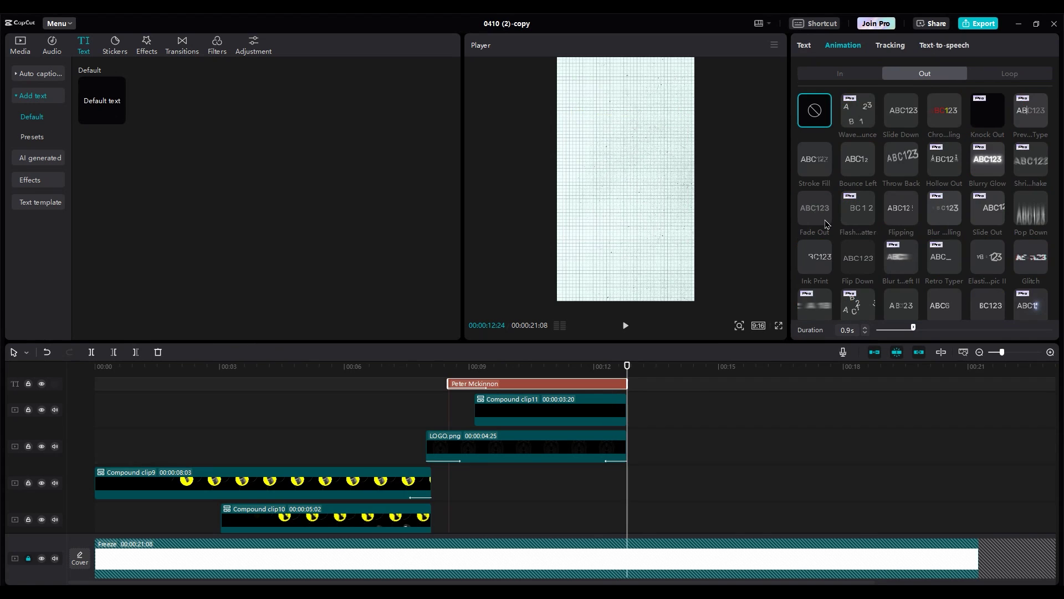
Apply the Flutter out-animation to the title text and the Fade Out out-animation to the yellow bar, checking the ending in playback
scroll(906, 209, down, 5)
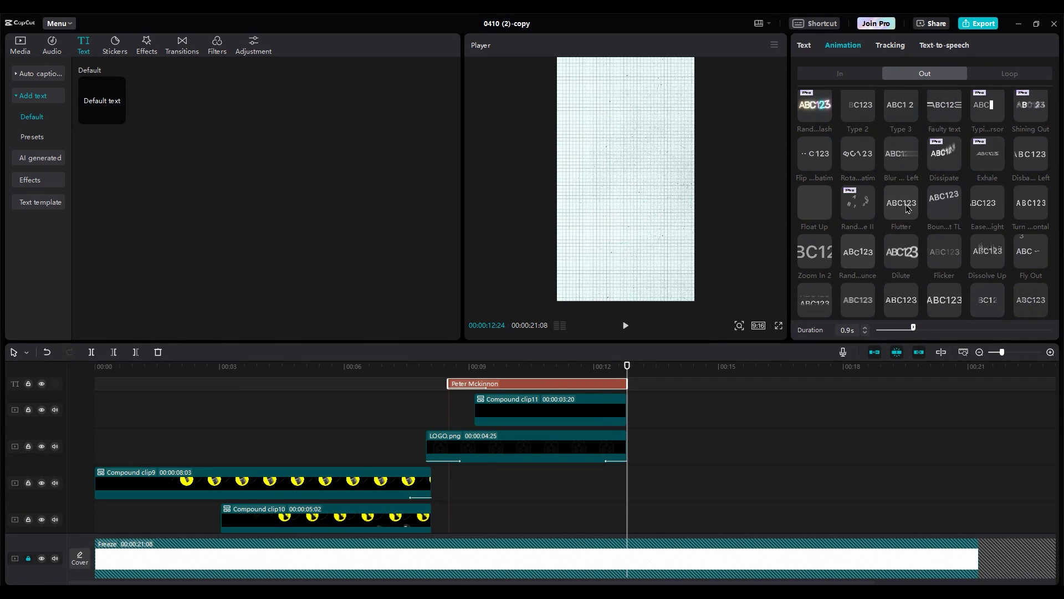
click(907, 208)
click(619, 407)
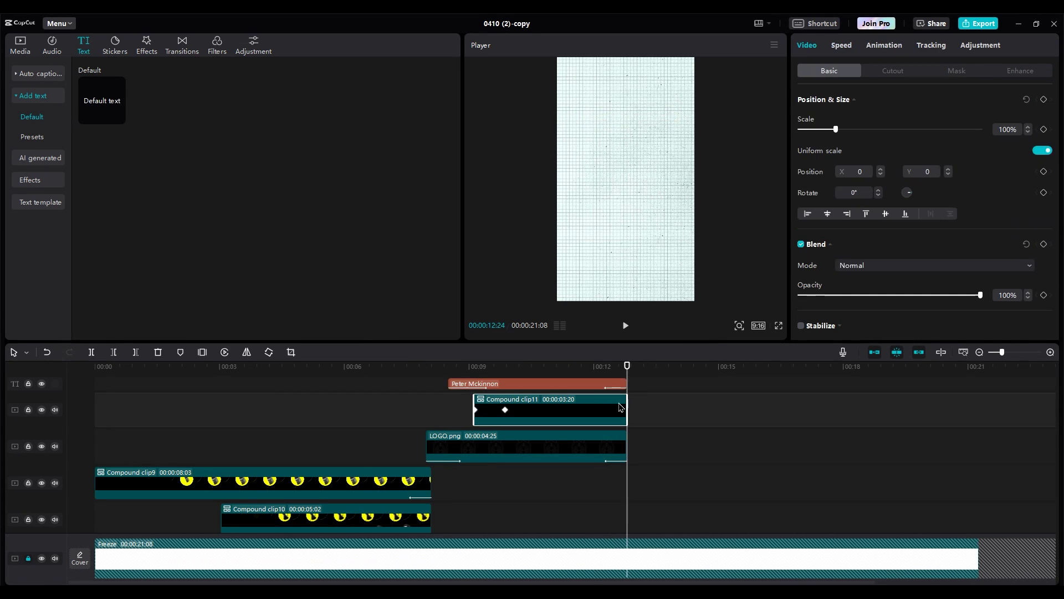
click(883, 47)
click(828, 221)
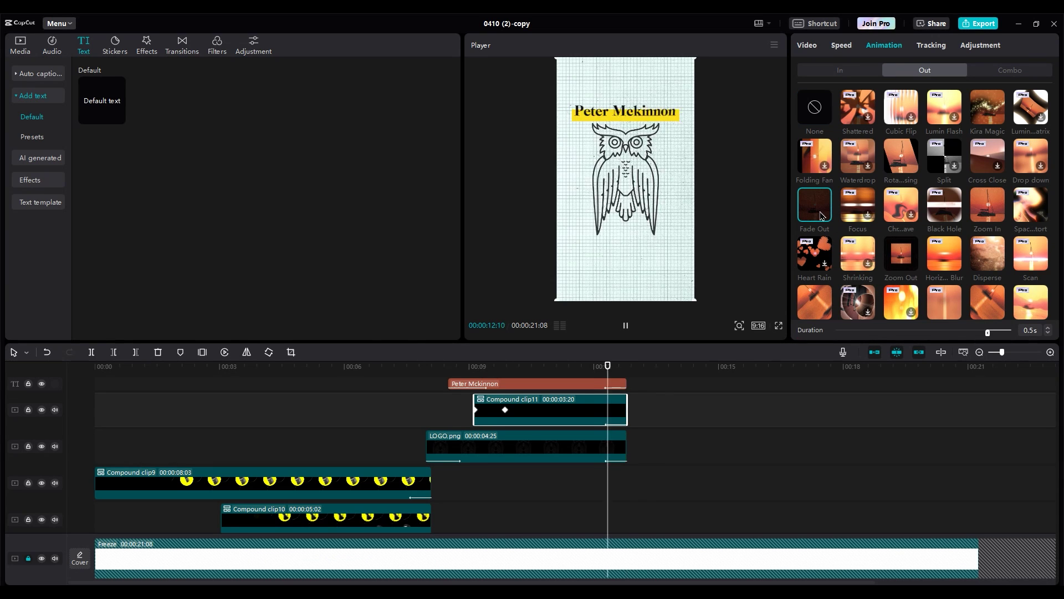
click(607, 365)
key(space)
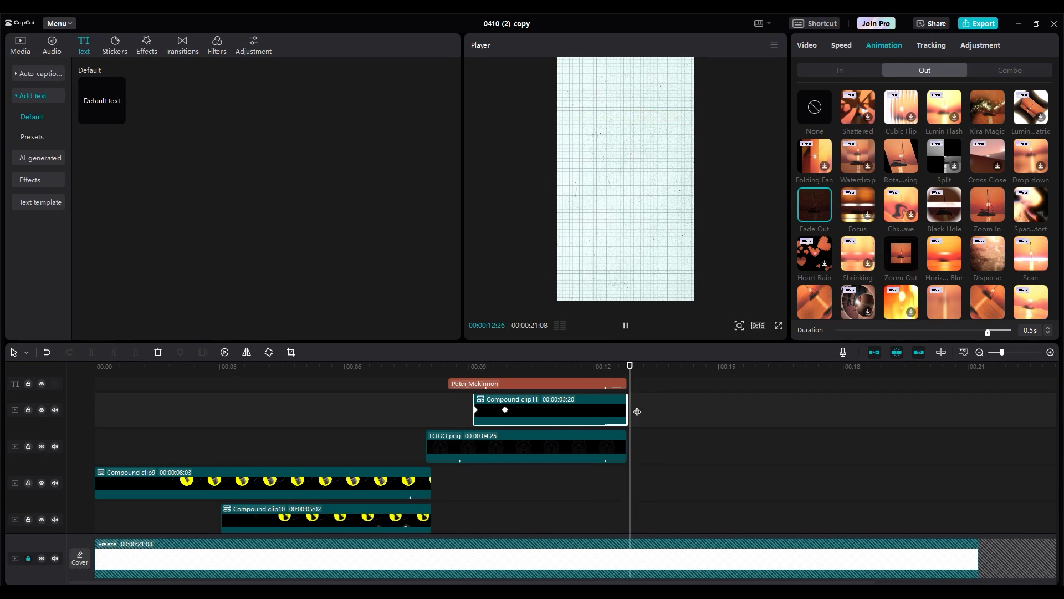
Duplicate the title and yellow bar after the originals, move the copies down to mid-frame, and retype the text as James coffee
drag(681, 388, 595, 408)
alt+drag(530, 413, 709, 413)
click(716, 366)
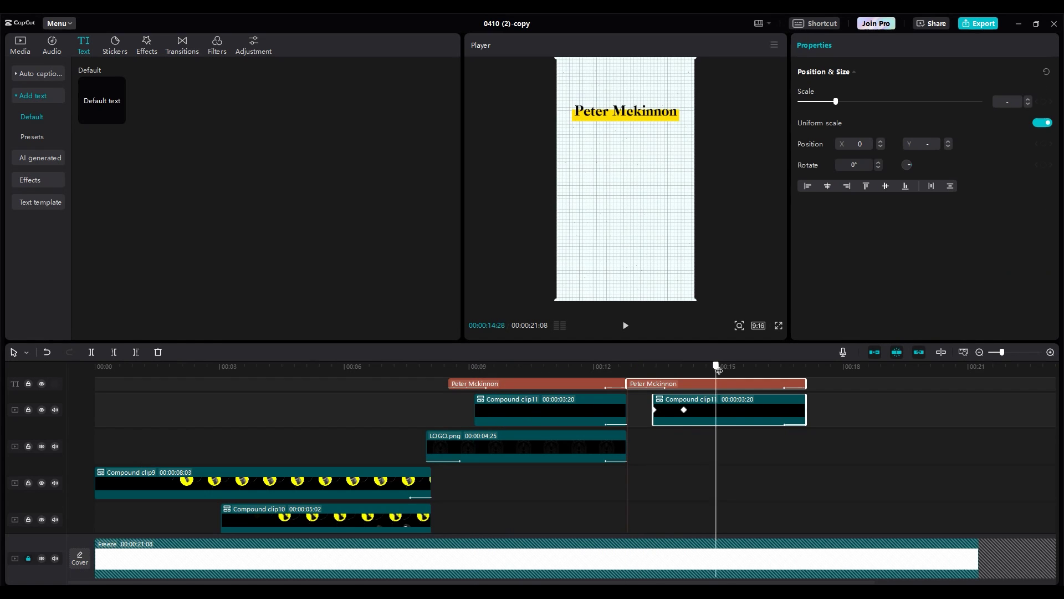
drag(636, 123, 636, 183)
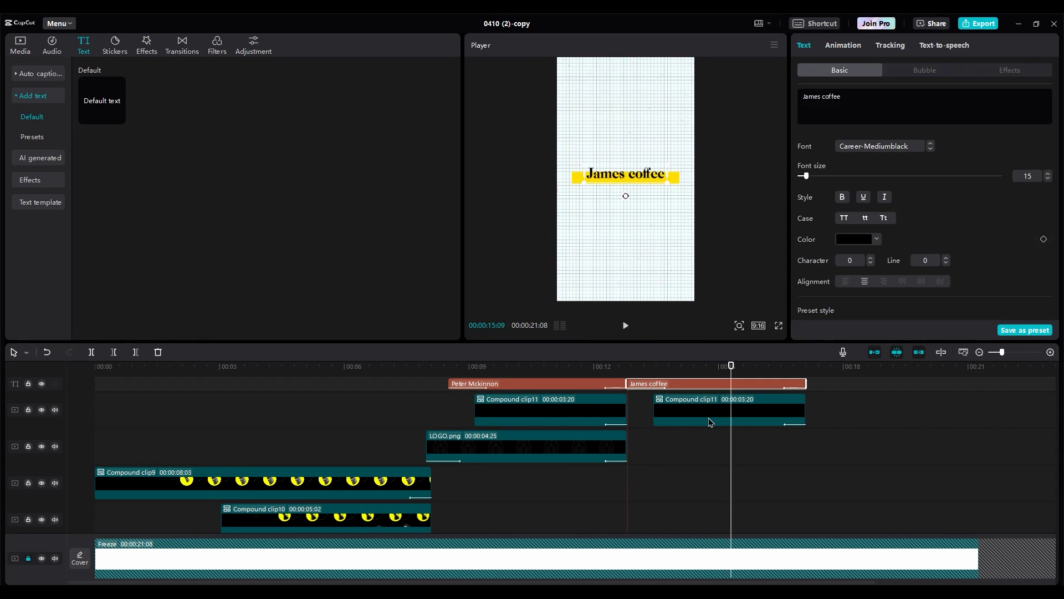
Turn off Uniform scale for the second yellow bar and narrow it to the width of the James coffee text
click(654, 436)
click(623, 368)
key(space)
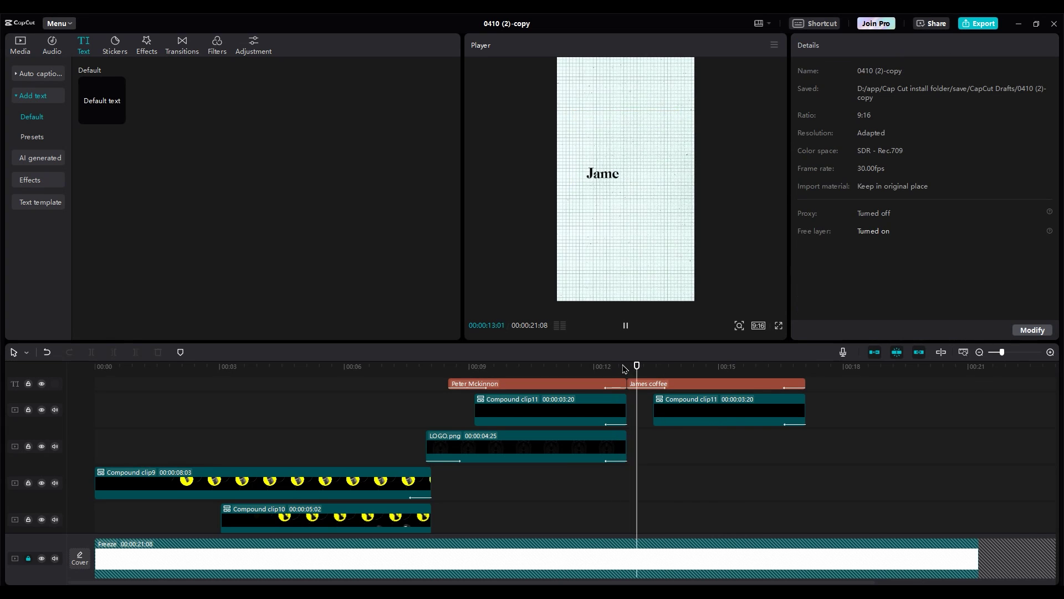
click(709, 410)
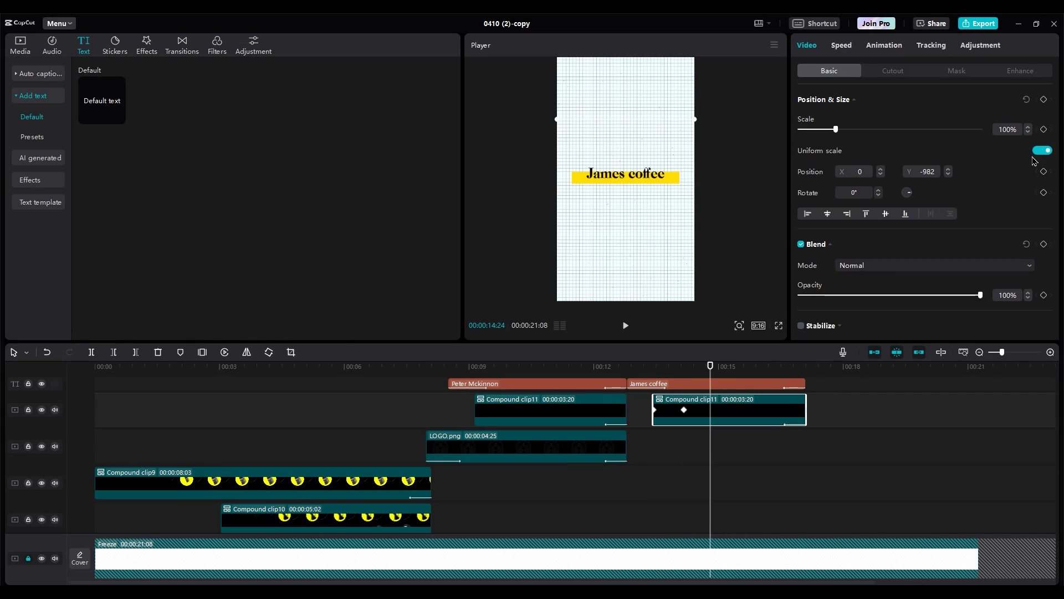
click(1043, 150)
drag(836, 159, 832, 133)
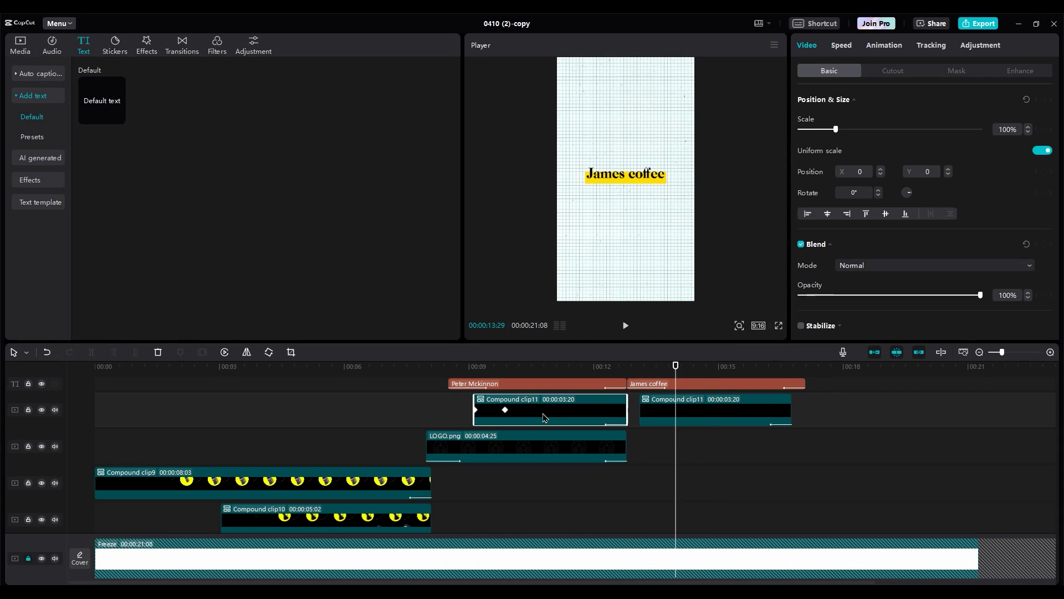
Apply the Ease Out 3 graph to the mask Position X keyframes of the first yellow bar, then hide its keyframe animation
right_click(544, 417)
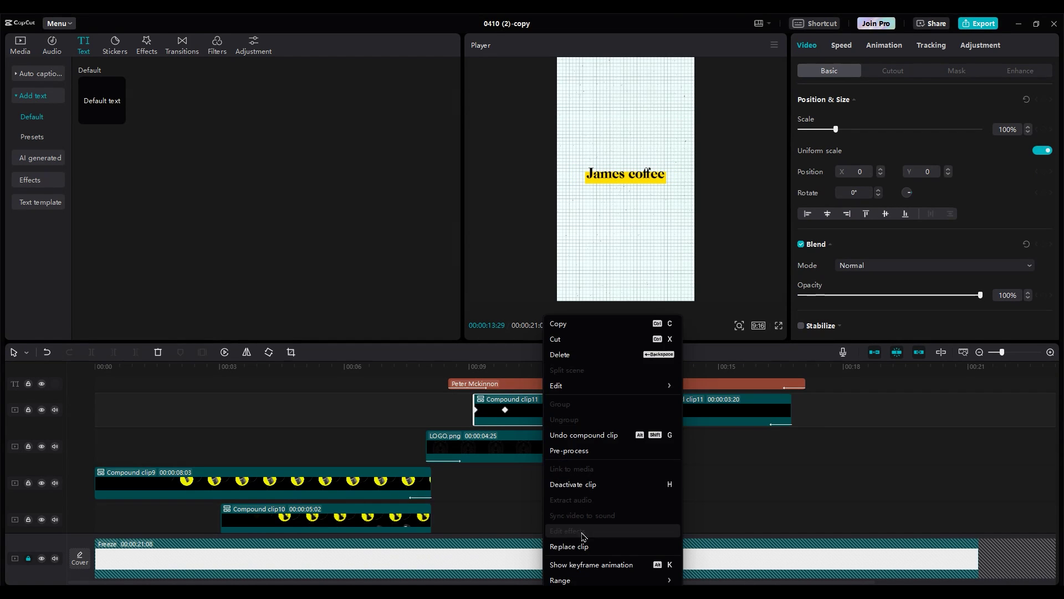
click(582, 564)
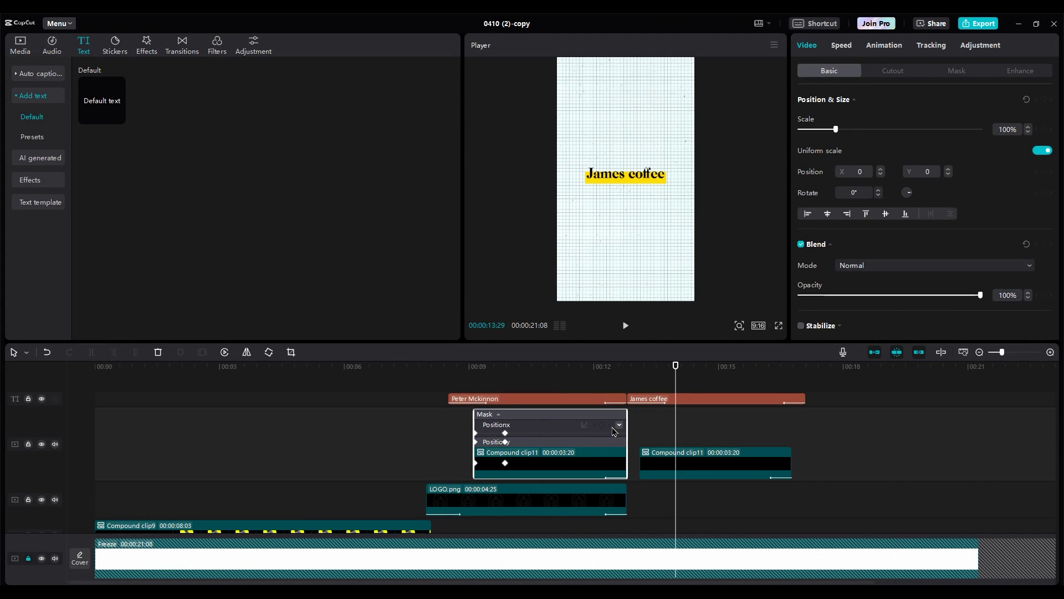
click(619, 425)
scroll(542, 437, up, 1)
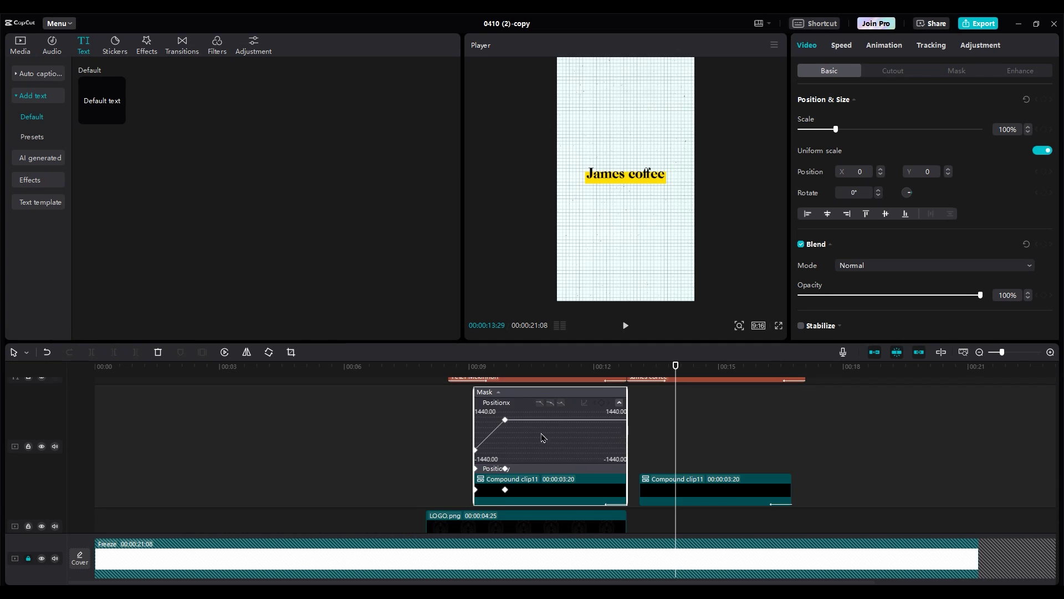
click(585, 403)
click(615, 491)
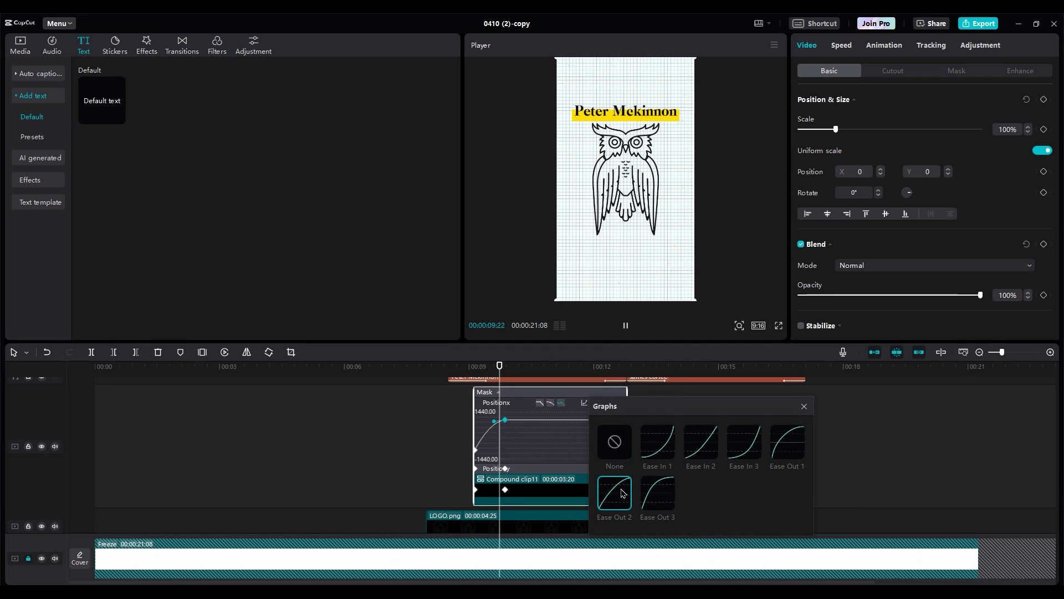
click(654, 492)
click(804, 406)
right_click(555, 480)
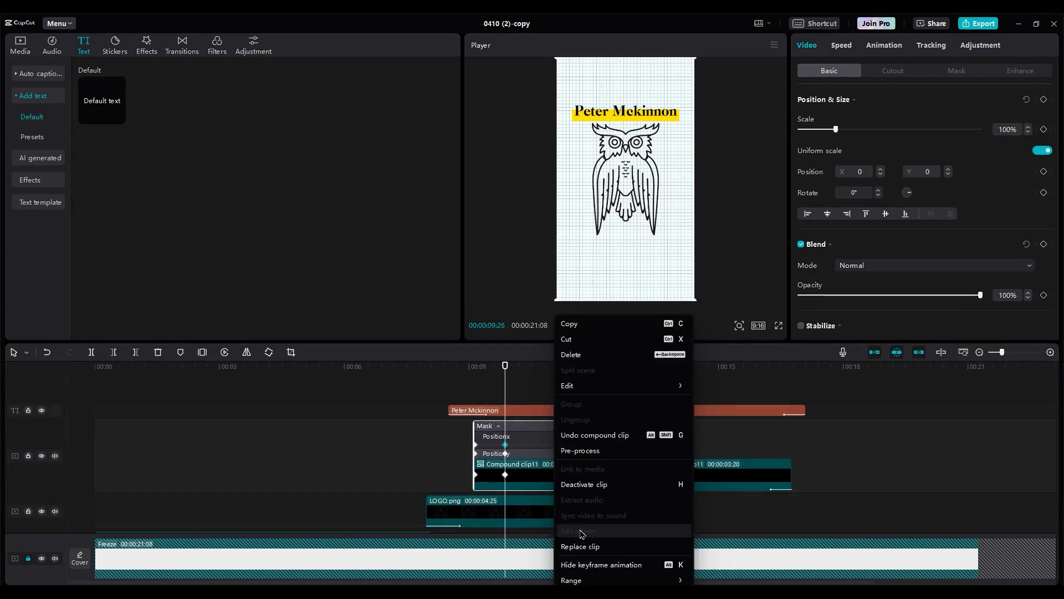
click(582, 563)
Apply the Ease Out 3 graph to the mask Position X keyframes of the second yellow bar
right_click(664, 434)
click(704, 565)
scroll(673, 420, up, 1)
click(662, 406)
click(748, 389)
click(822, 477)
click(967, 395)
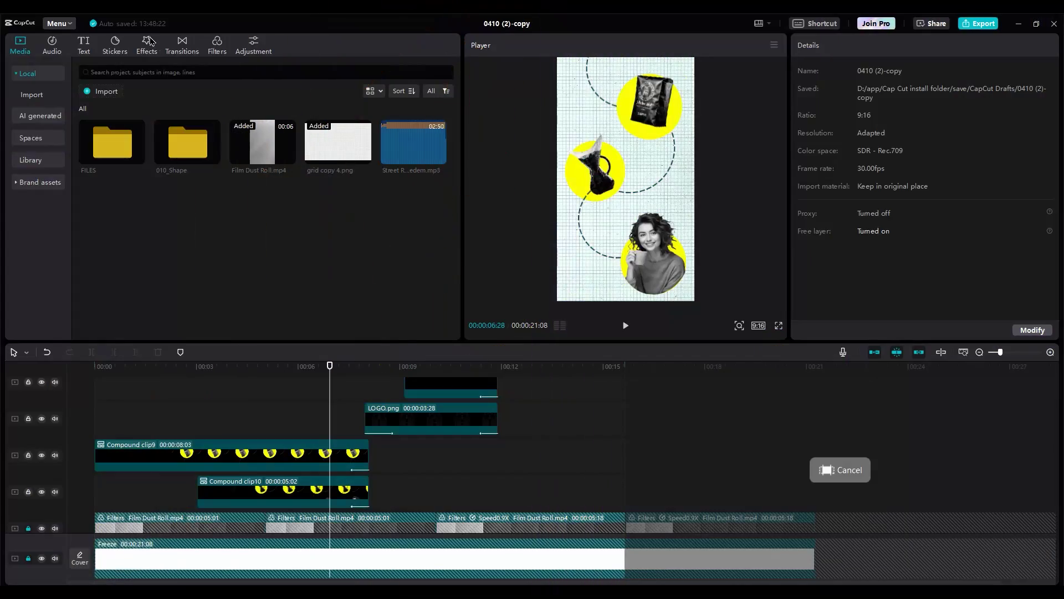
Add the Blur lens effect at the start of the timeline and keyframe its strength to rise to 12 by frame 13
click(149, 42)
drag(272, 227, 111, 394)
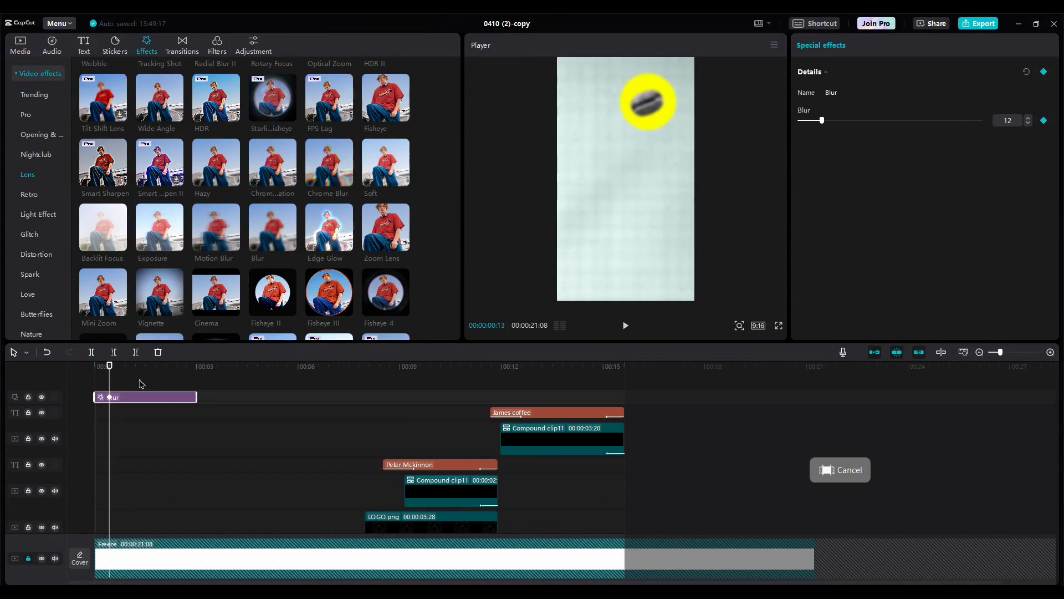
click(95, 366)
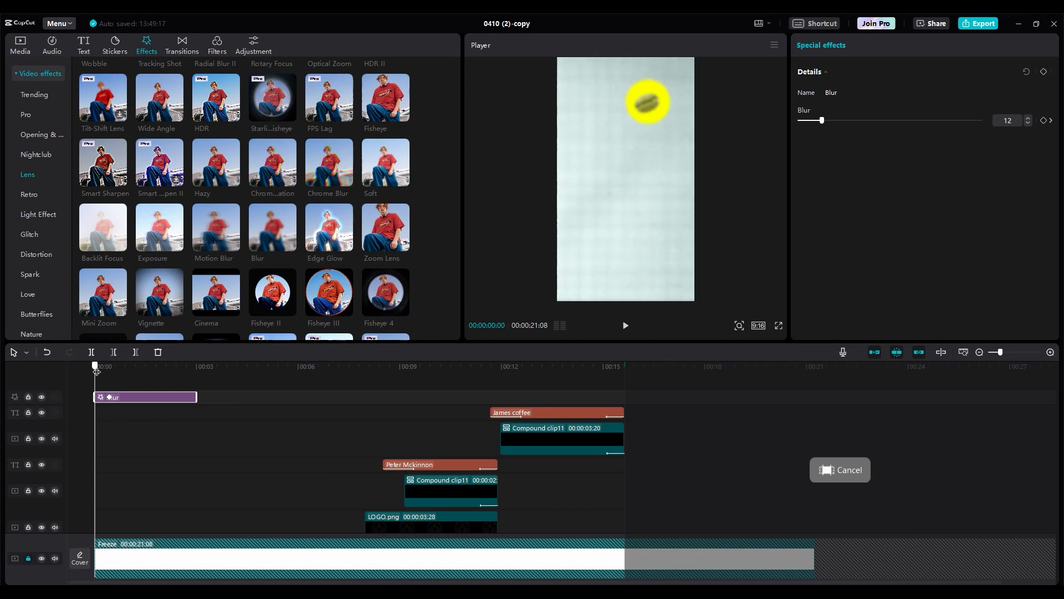
key(space)
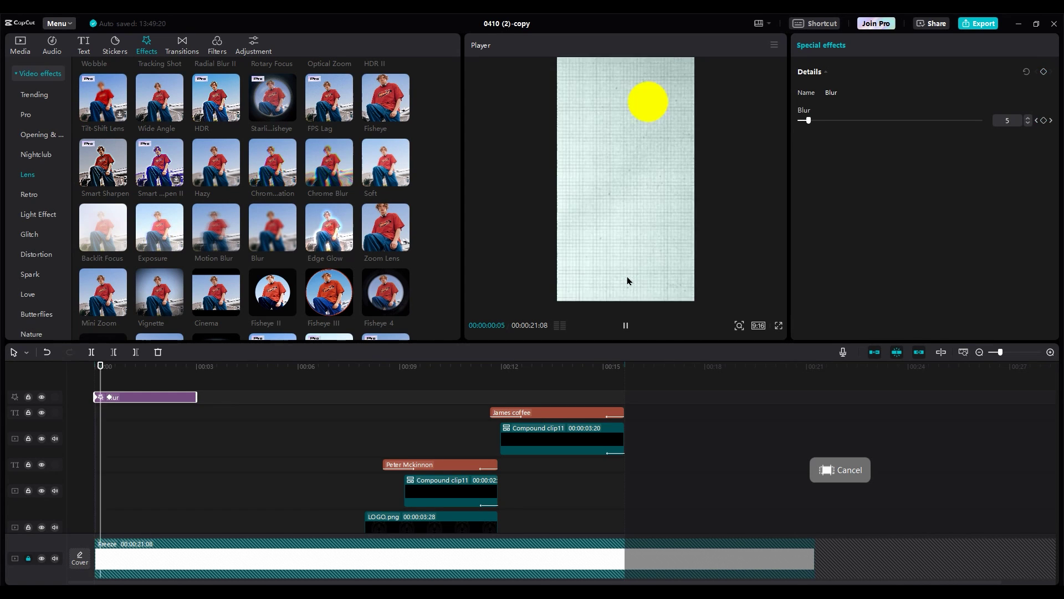
Space the Blur keyframes closely within the first second, returning to 0, and place the effect at the owl logo's start
drag(821, 124, 819, 122)
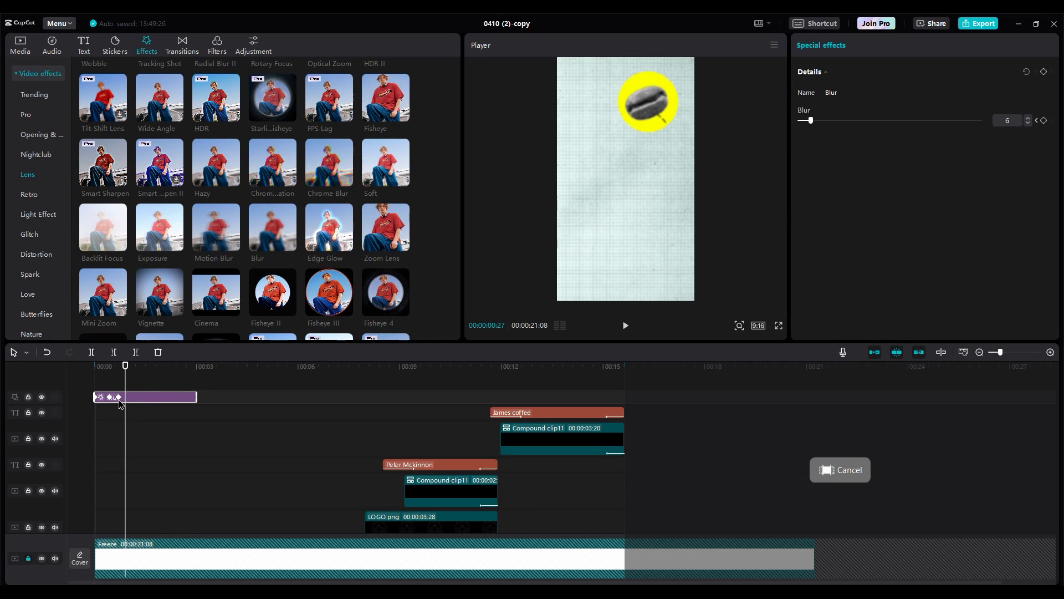
drag(119, 398, 111, 397)
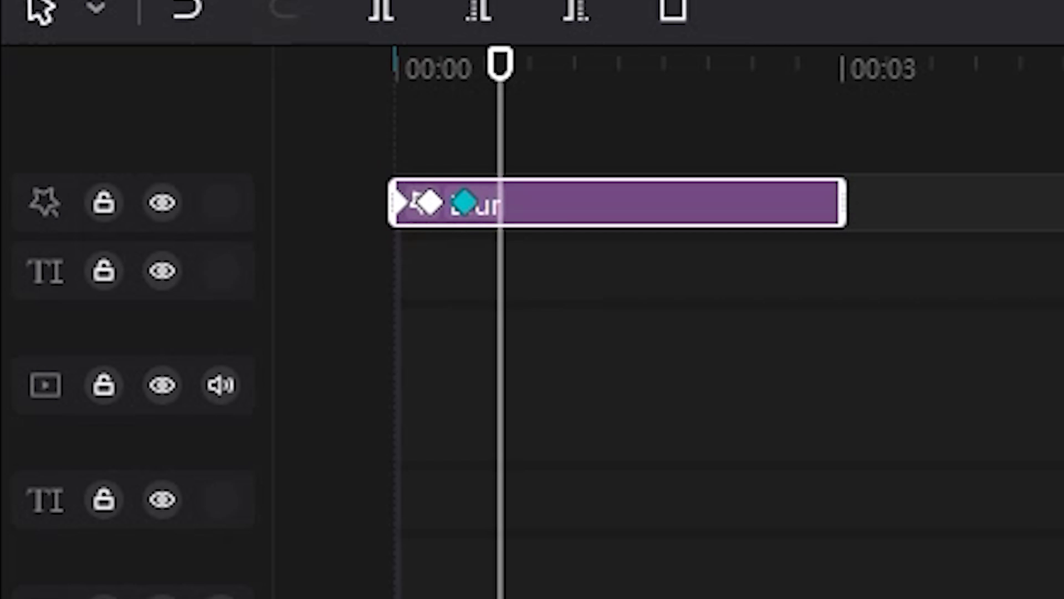
drag(429, 77, 409, 84)
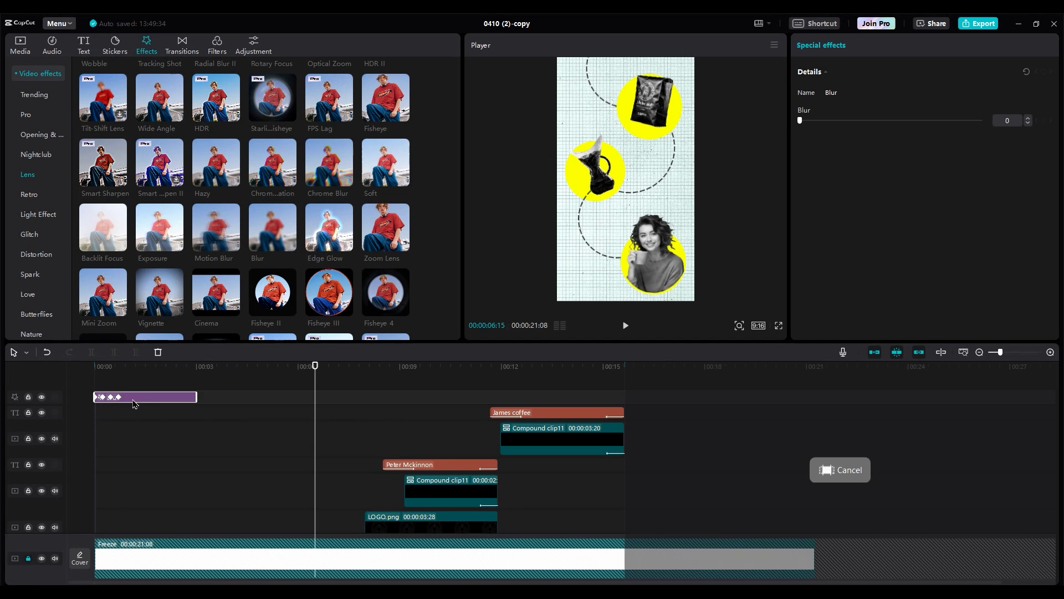
drag(135, 400, 404, 409)
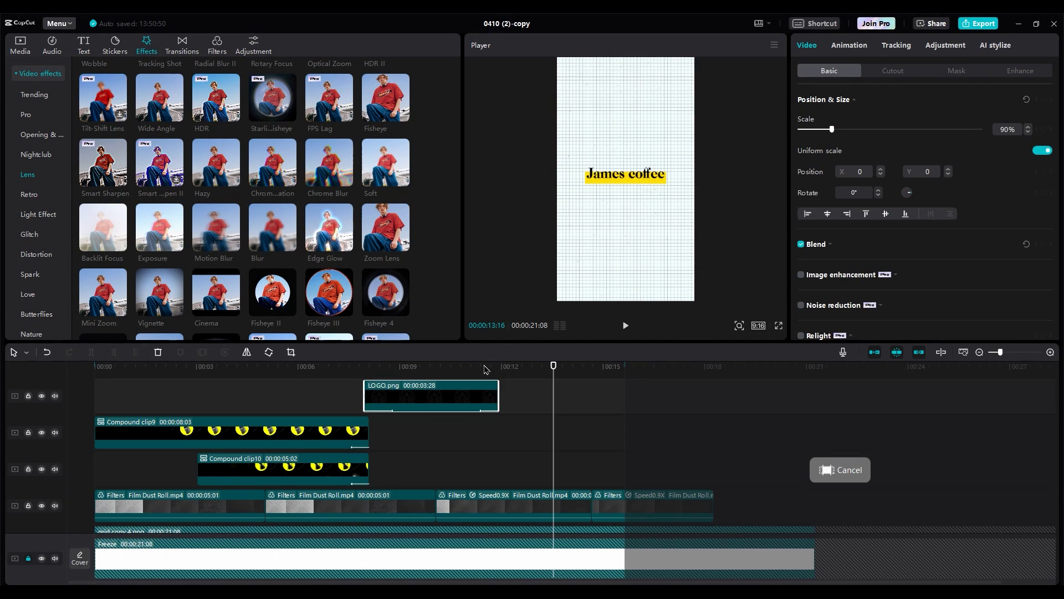
Duplicate LOGO.png to about 12 s under the James coffee title and move the copy to the frame's upper-right corner
drag(493, 376, 515, 372)
drag(424, 398, 556, 435)
drag(635, 228, 712, 96)
Change the duplicated logo's in-animation to Fade In
click(849, 45)
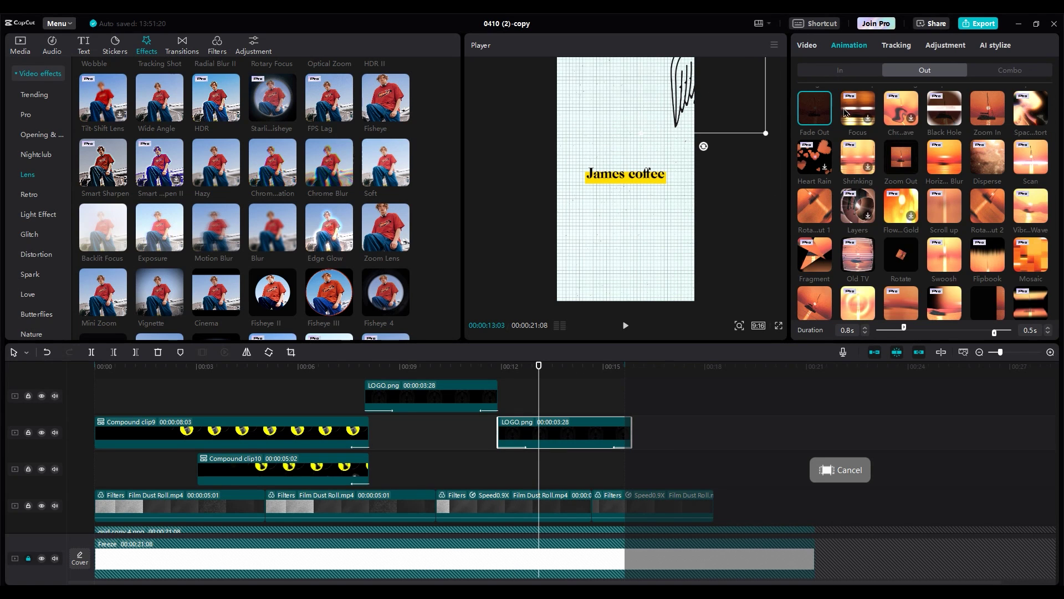
scroll(837, 122, up, 2)
click(840, 70)
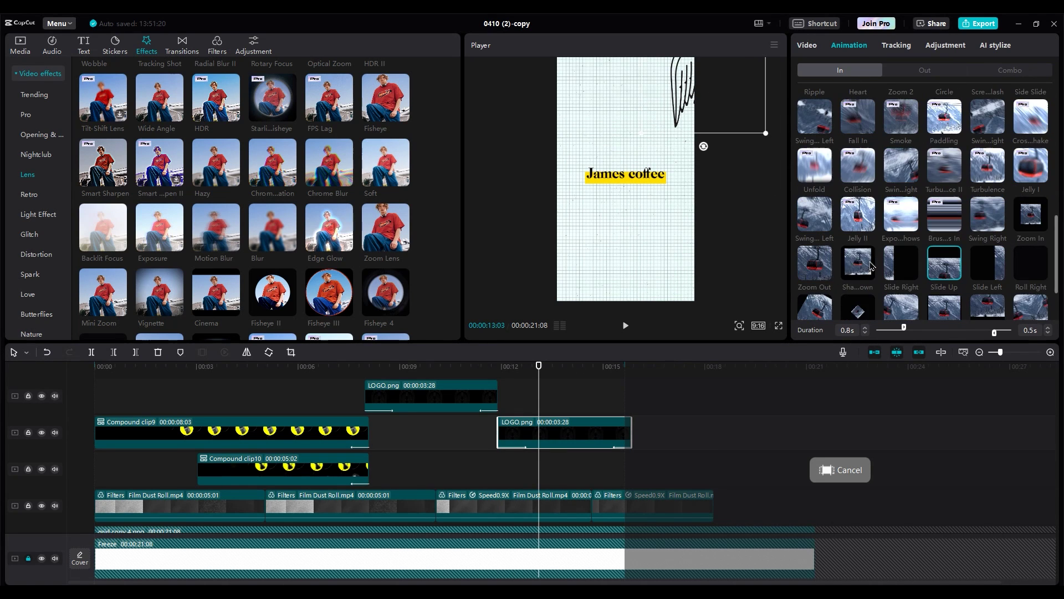
scroll(864, 232, up, 5)
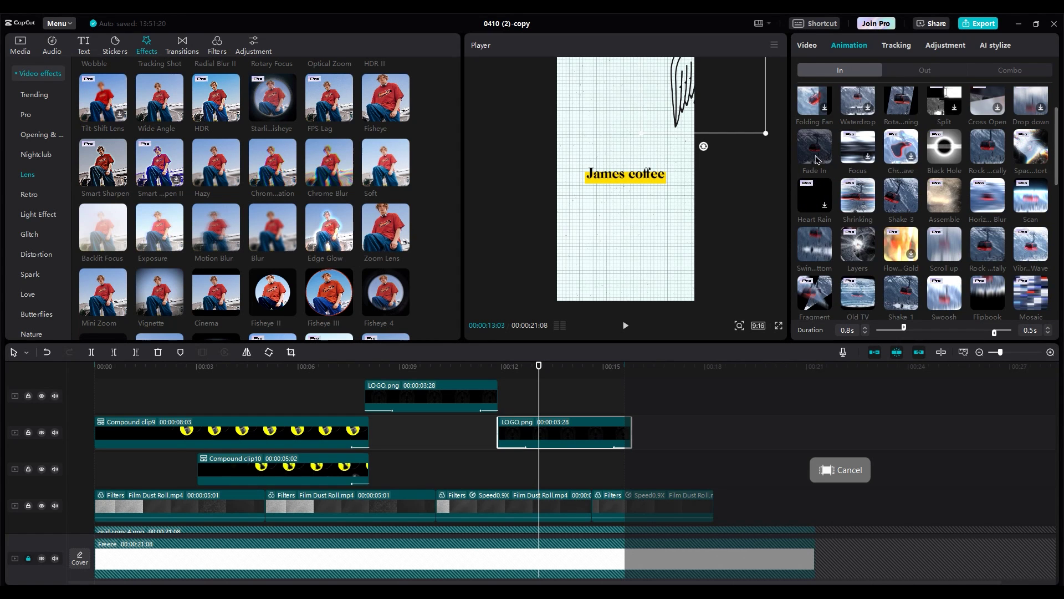
click(818, 153)
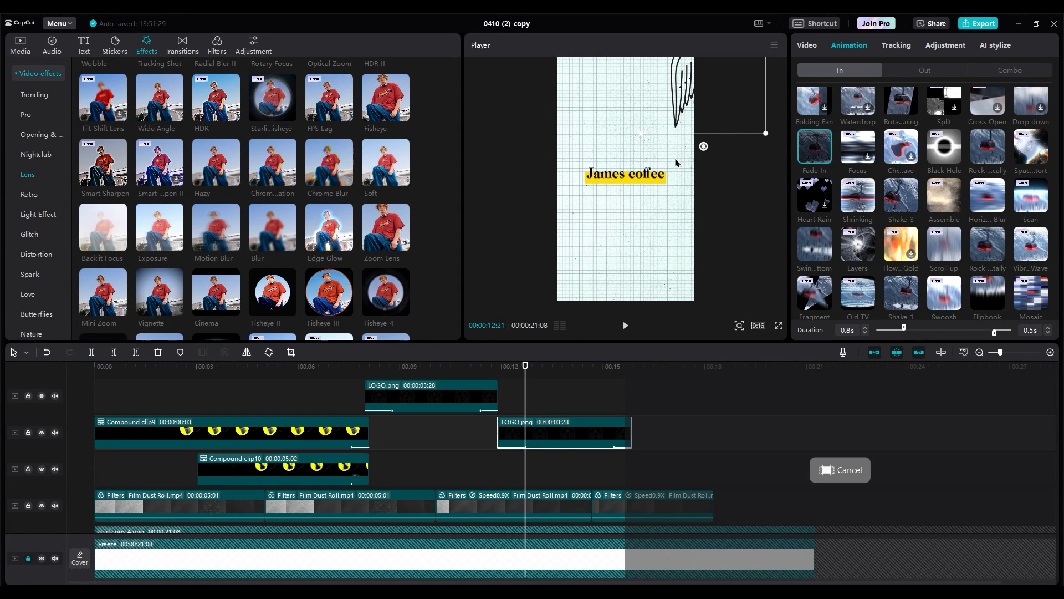
Duplicate the corner logo onto the track above, move the copy to the frame's lower-left corner, and rotate it -180°
alt+drag(554, 435, 555, 402)
drag(683, 107, 586, 259)
drag(567, 294, 576, 167)
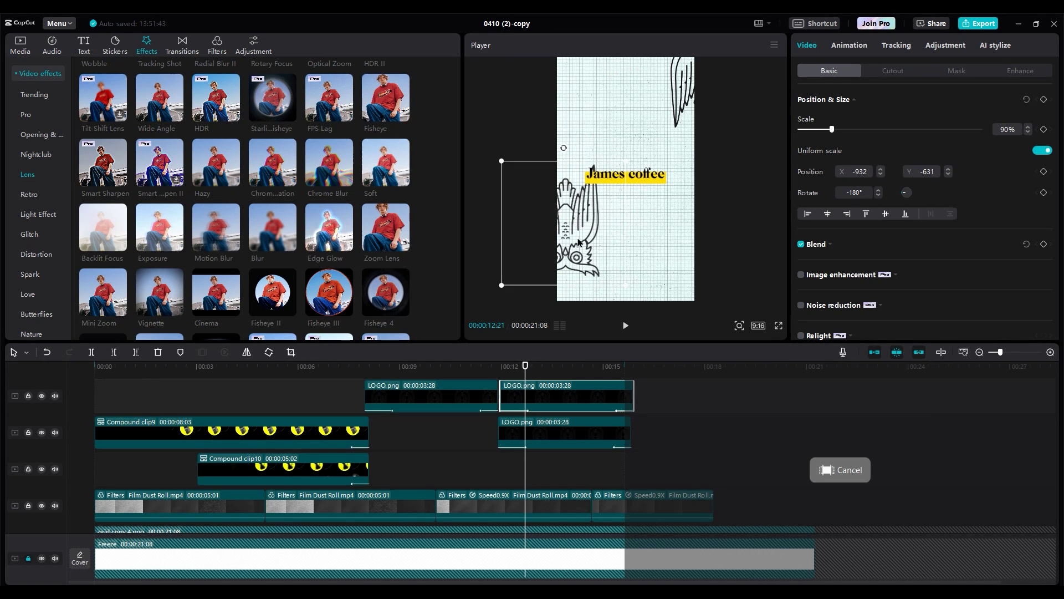